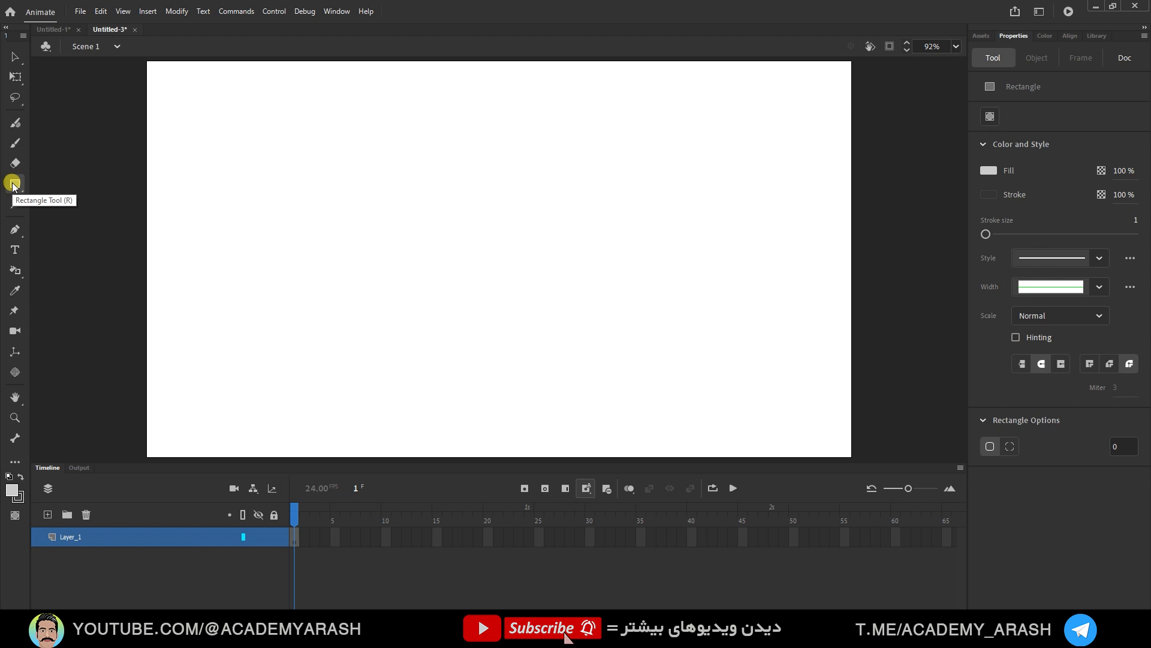
Draw a rectangle with a red #CC0000 fill that covers the whole stage and extends slightly past its edges
click(955, 47)
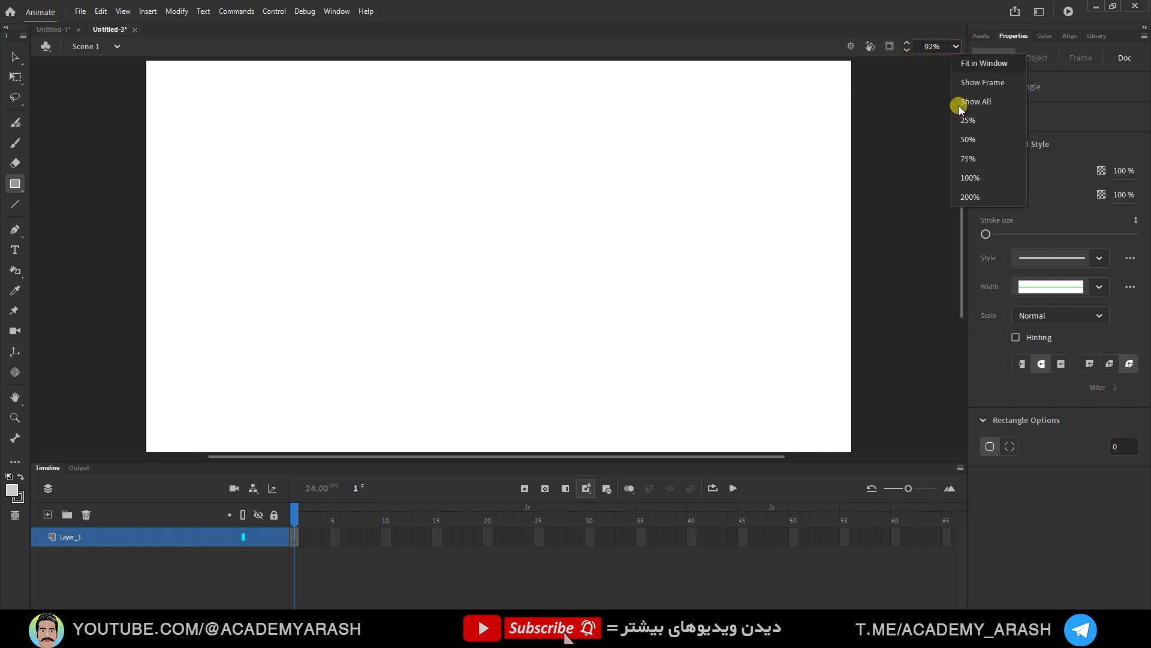
click(969, 159)
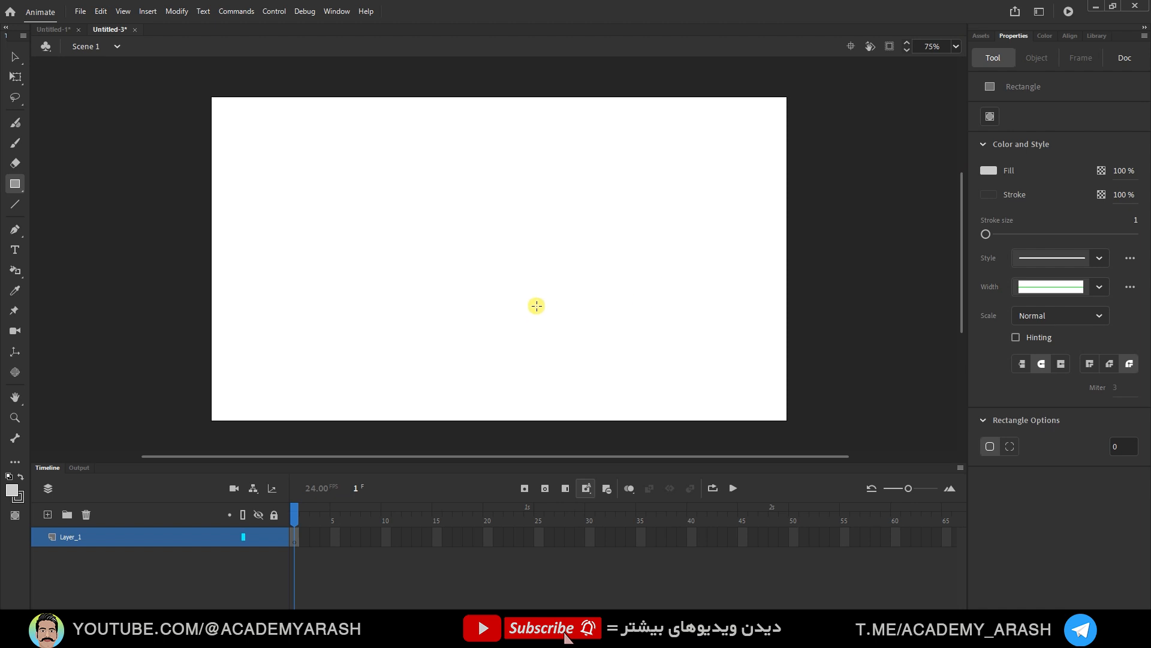
click(989, 170)
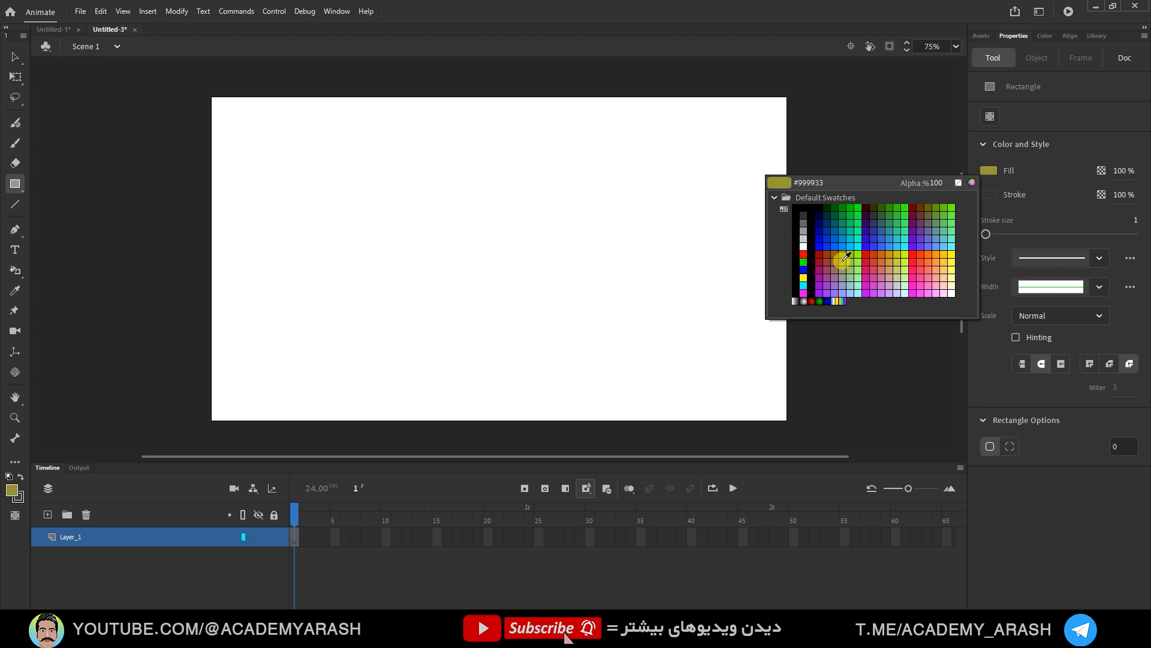
click(843, 259)
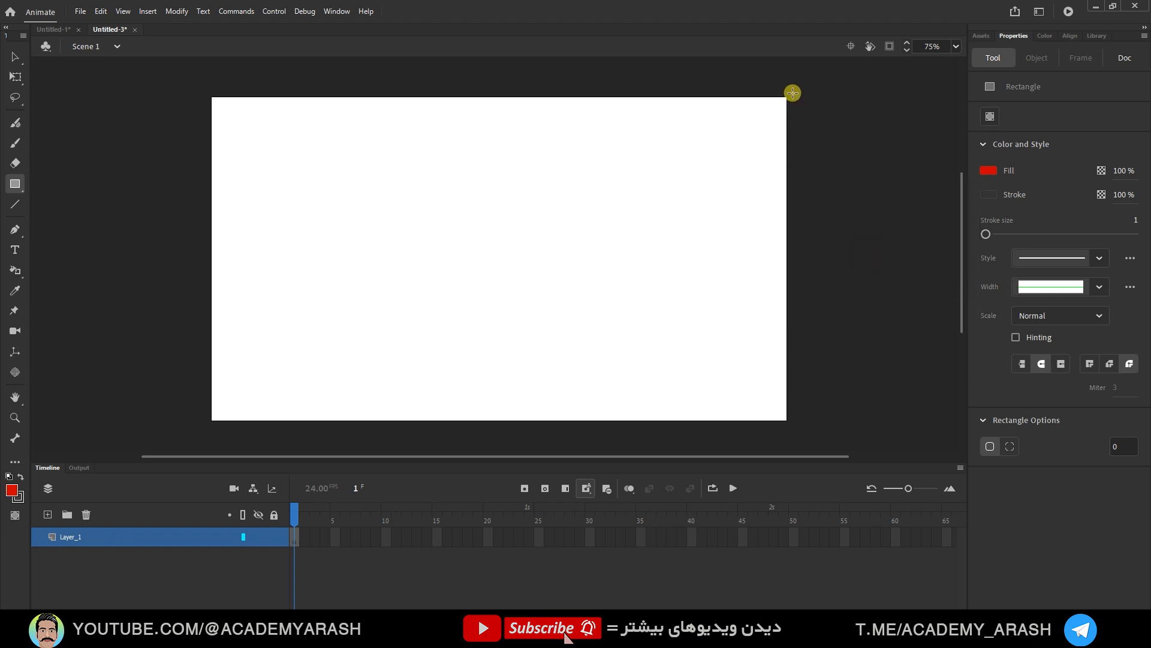
drag(793, 93, 203, 427)
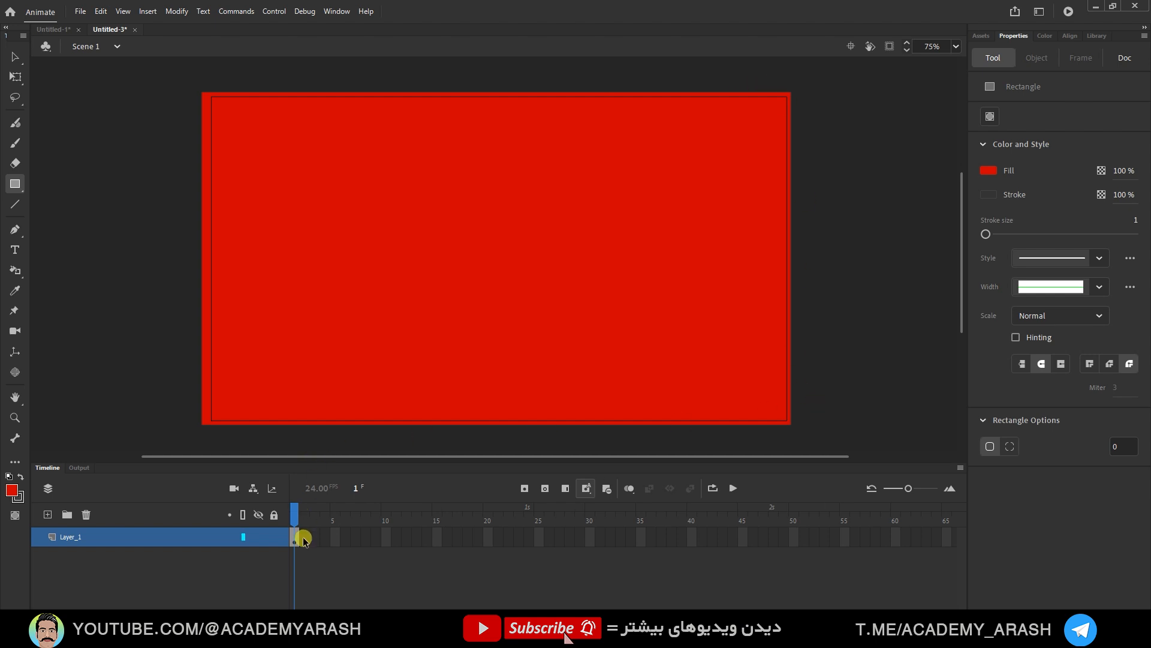
Lock Layer_1 and add a new layer above it
click(274, 538)
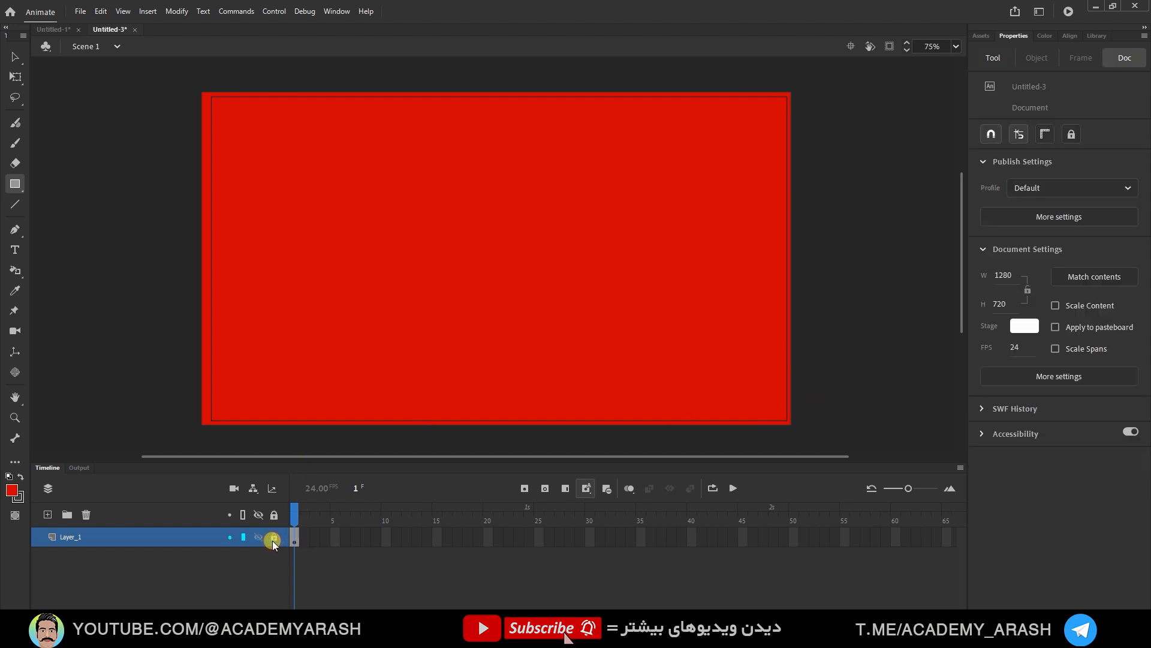
click(48, 514)
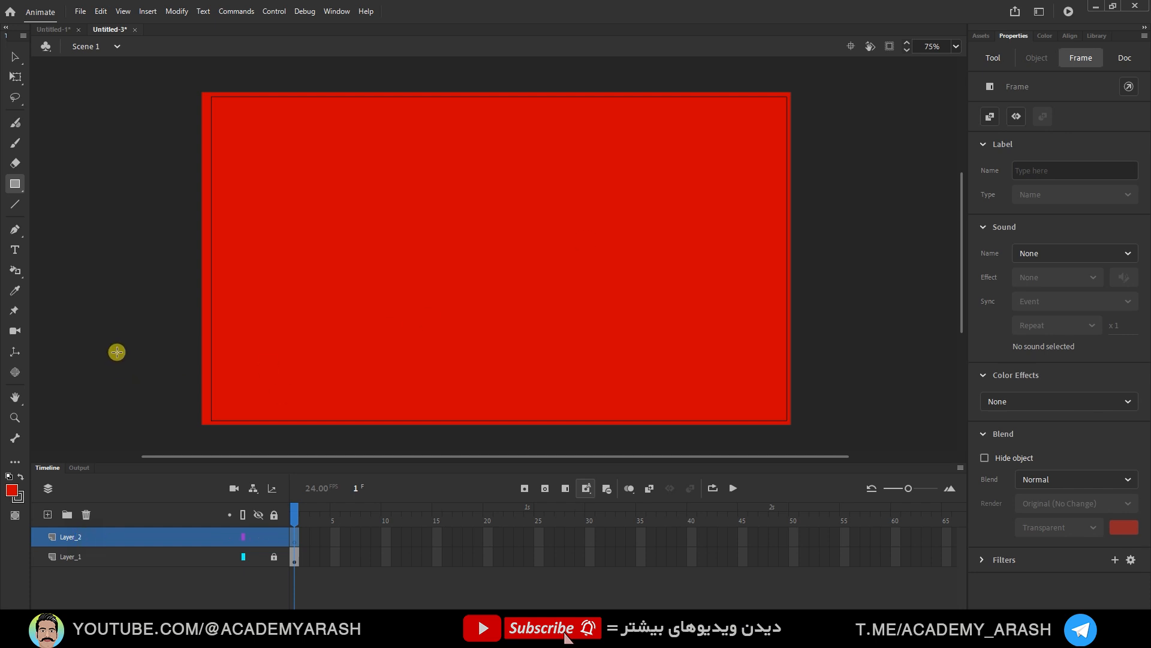
Draw a light gray rectangle of about 1290 × 610 on Layer_2, covering the upper part of the red background
click(17, 185)
click(992, 54)
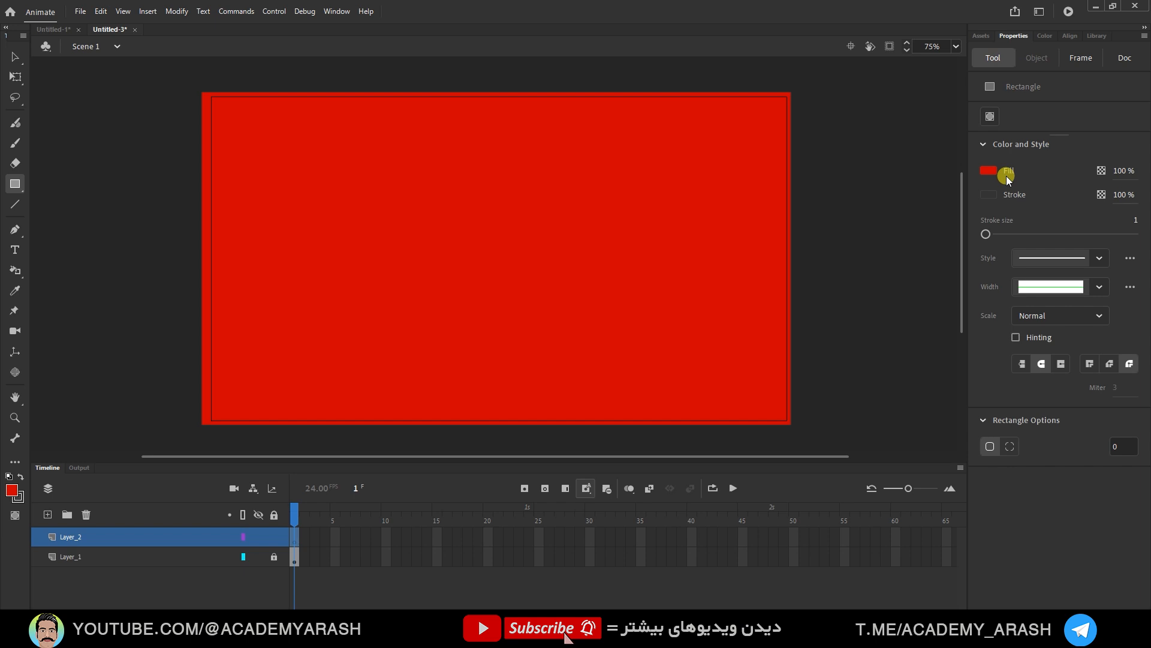
click(988, 169)
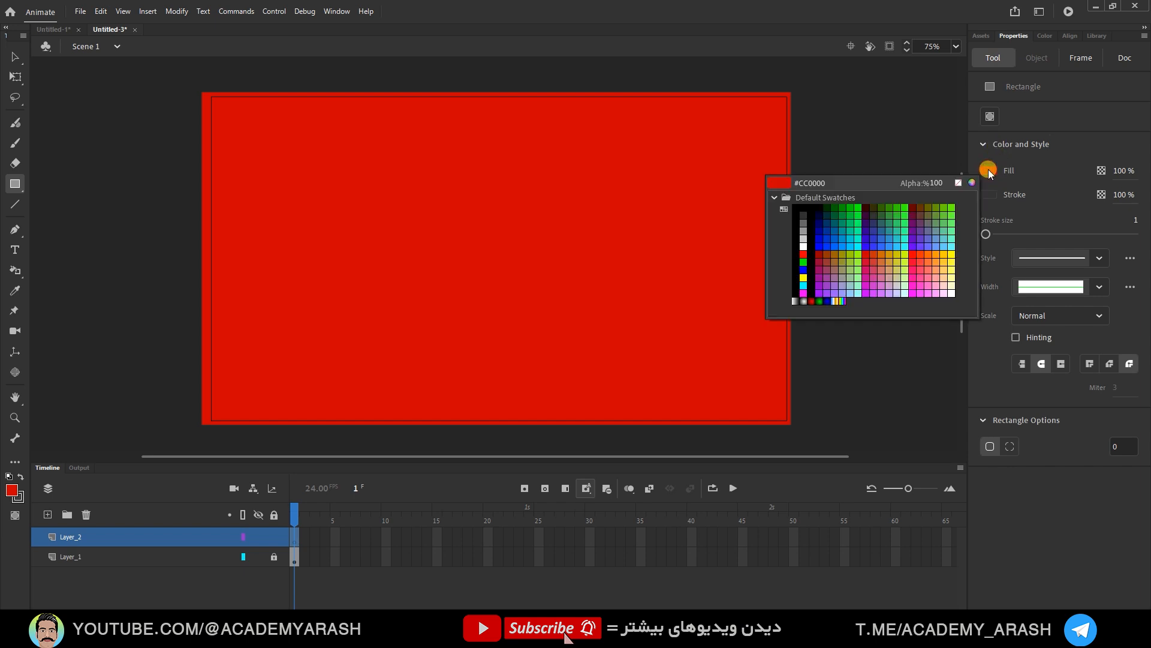
click(804, 238)
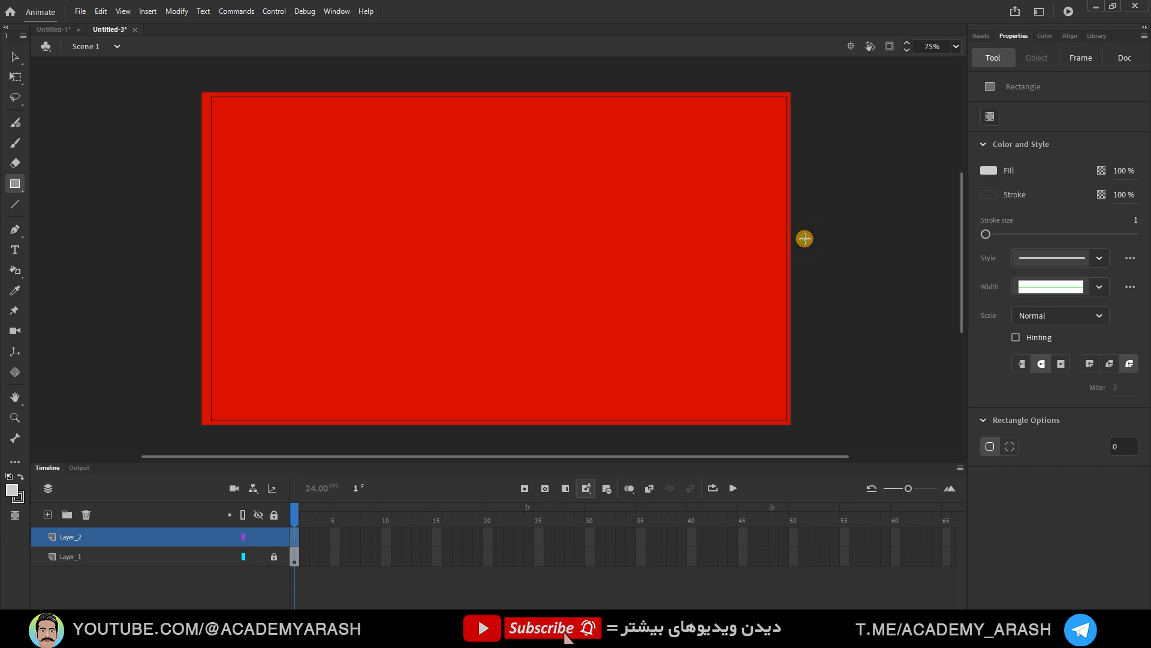
drag(788, 96, 212, 365)
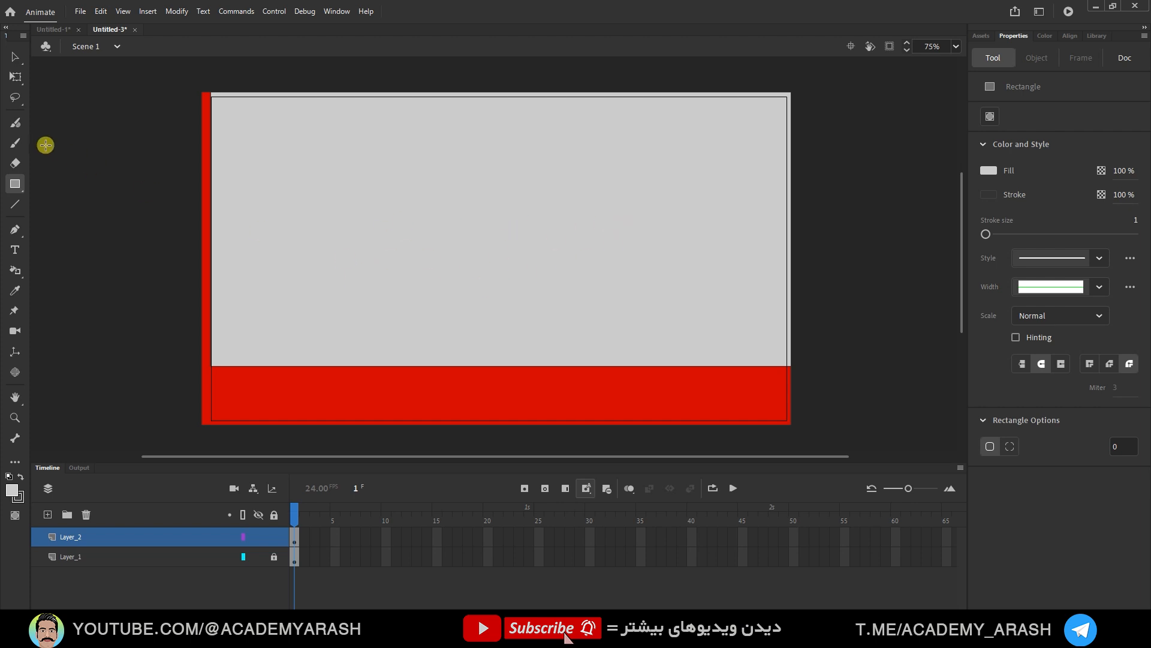
Examine the gray rectangle's properties with only its fill selected and with fill and outline selected together
click(15, 76)
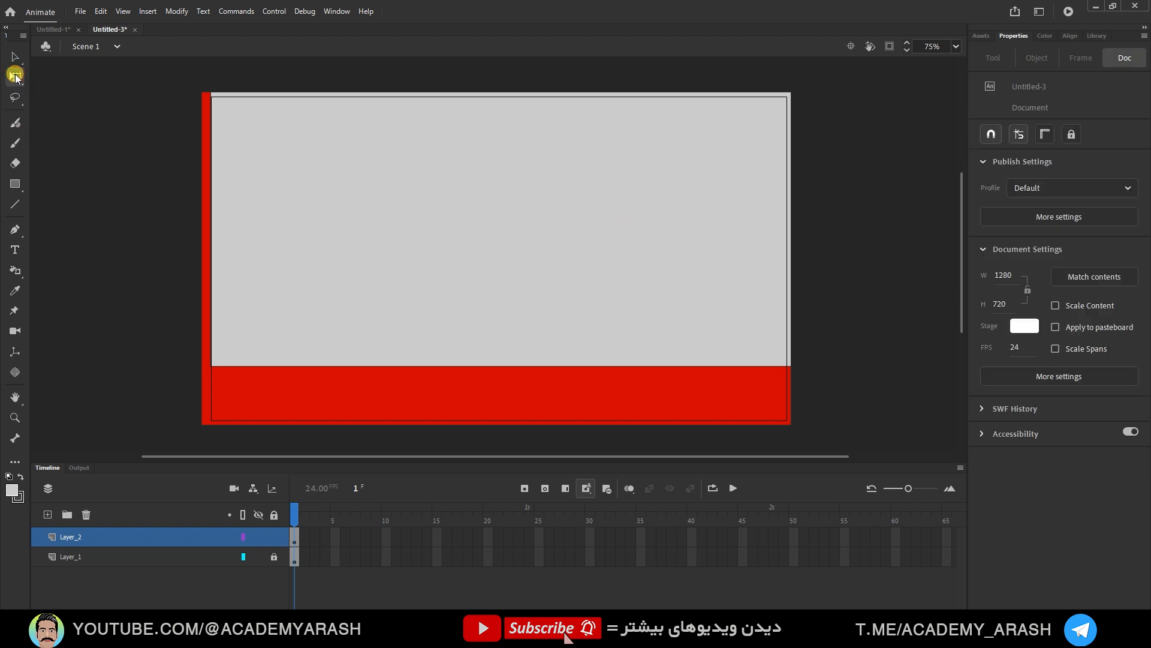
click(445, 229)
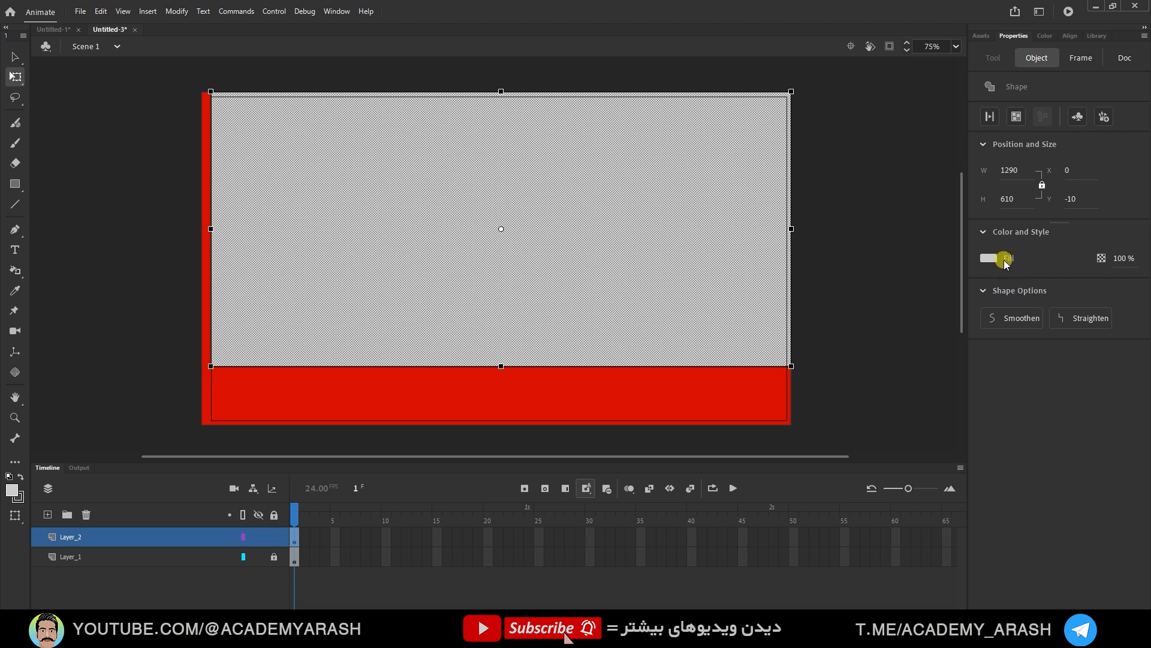
double_click(595, 217)
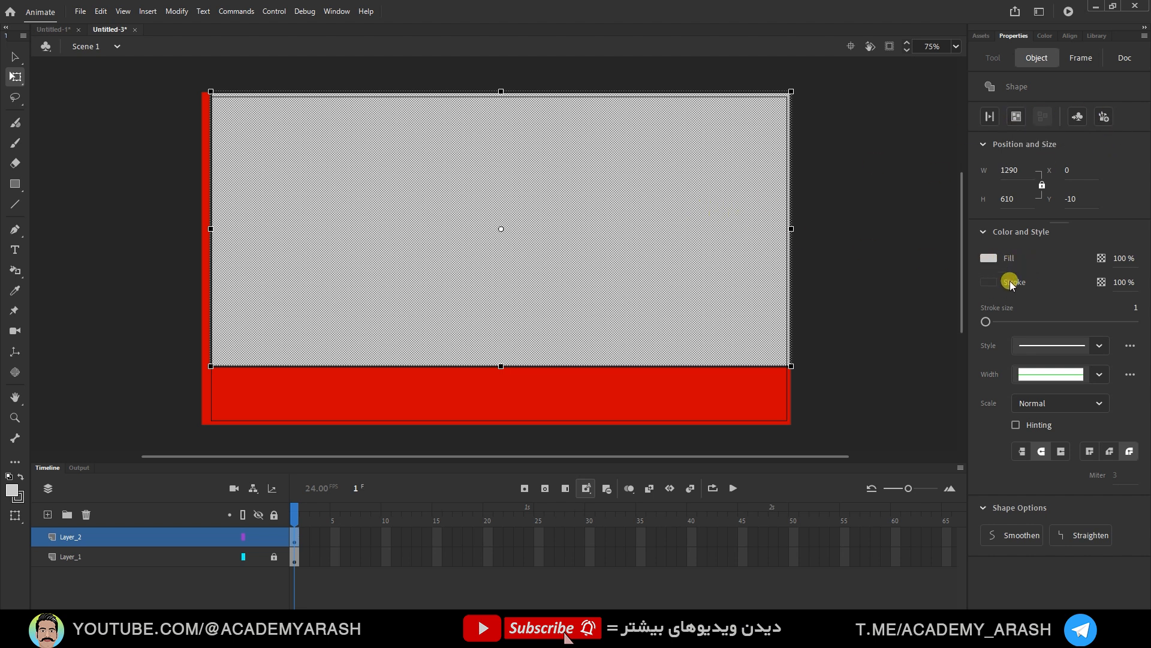
click(902, 262)
click(565, 206)
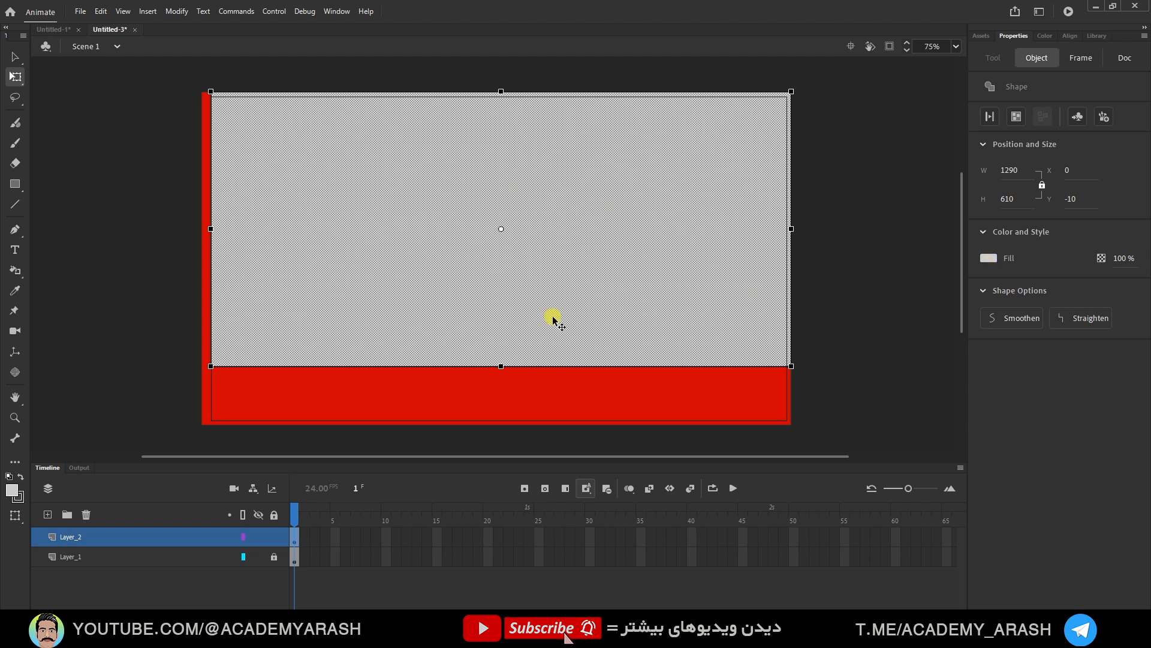
Select the entire gray rectangle including its outline and delete it from Layer_2
drag(833, 77, 435, 351)
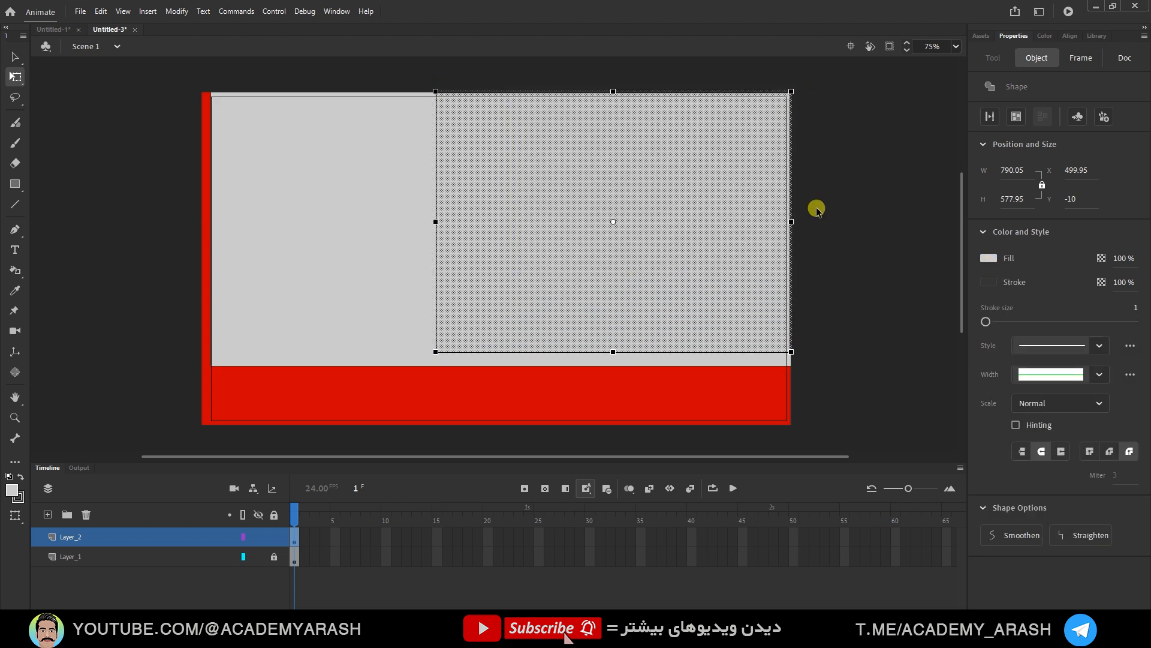
drag(846, 79, 206, 384)
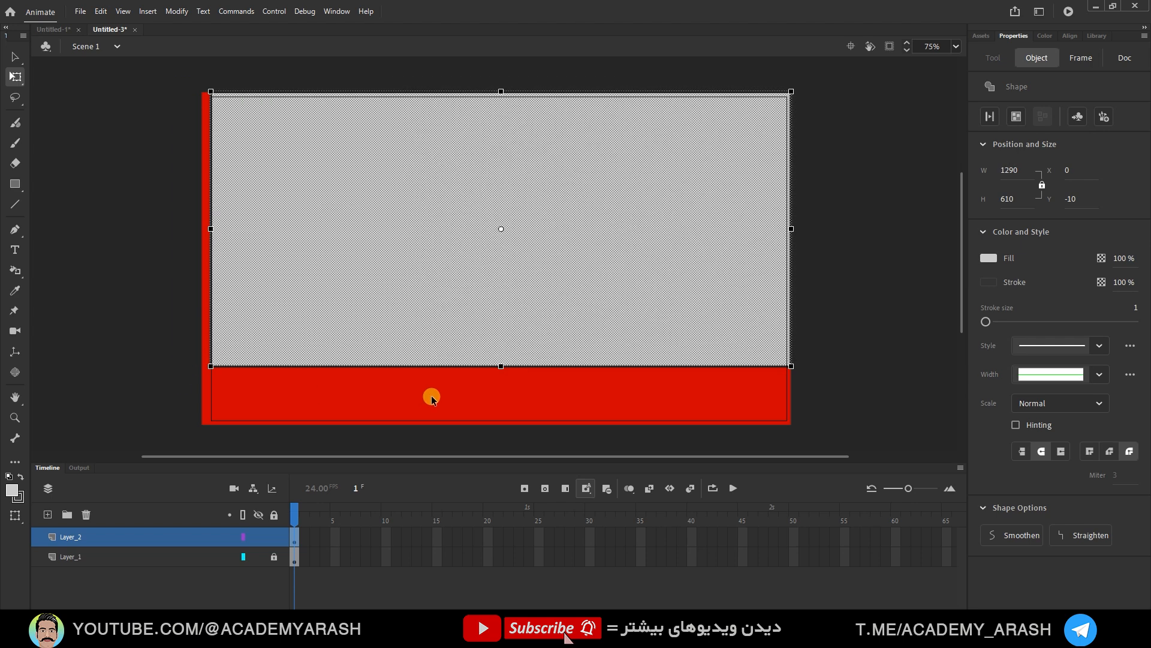
key(Delete)
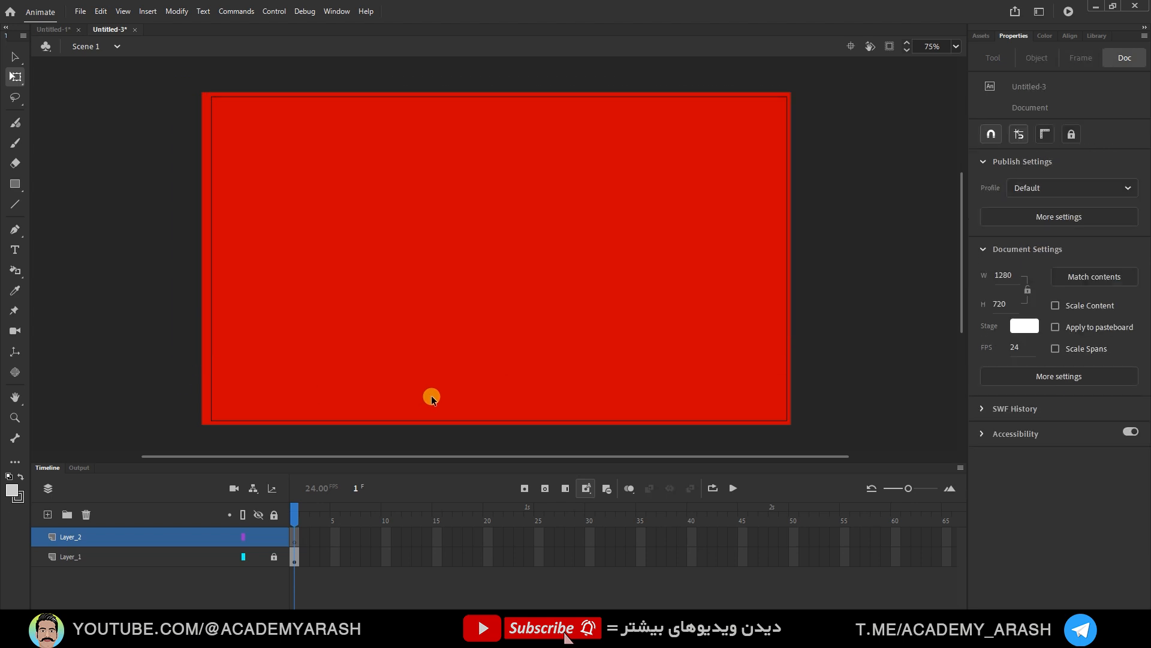
Draw a gray rectangle of about 540 × 490 in Object Drawing mode, select it and delete it
click(14, 183)
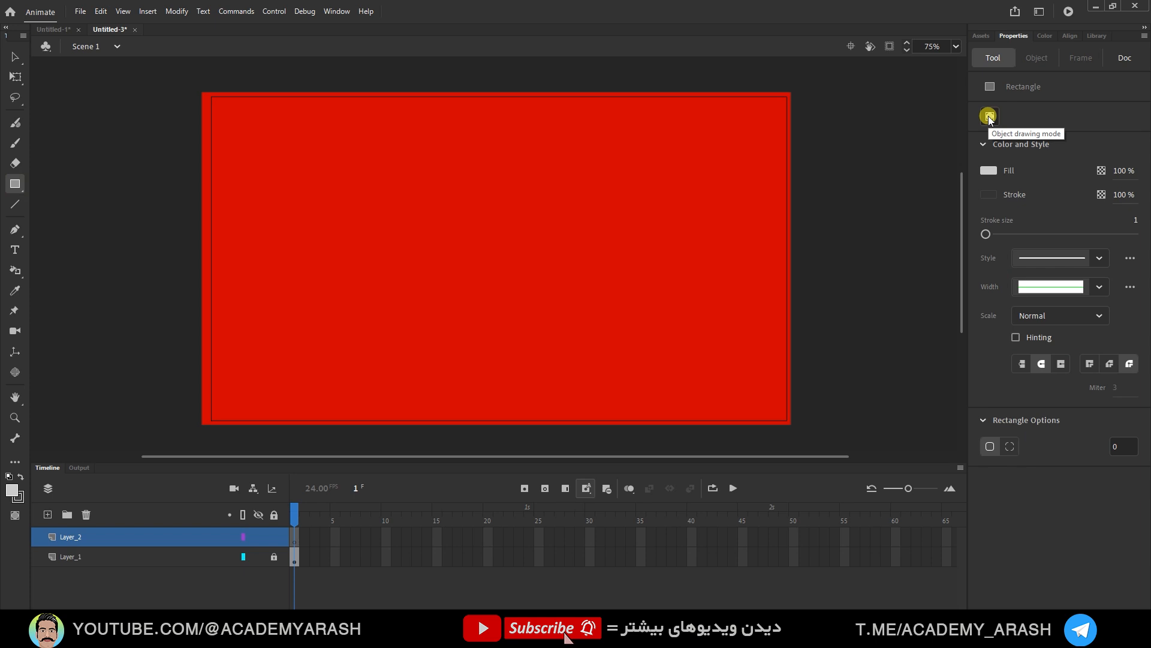
click(990, 117)
mouse_move(669, 146)
mouse_down()
mouse_move(428, 352)
mouse_move(426, 368)
mouse_up()
click(14, 77)
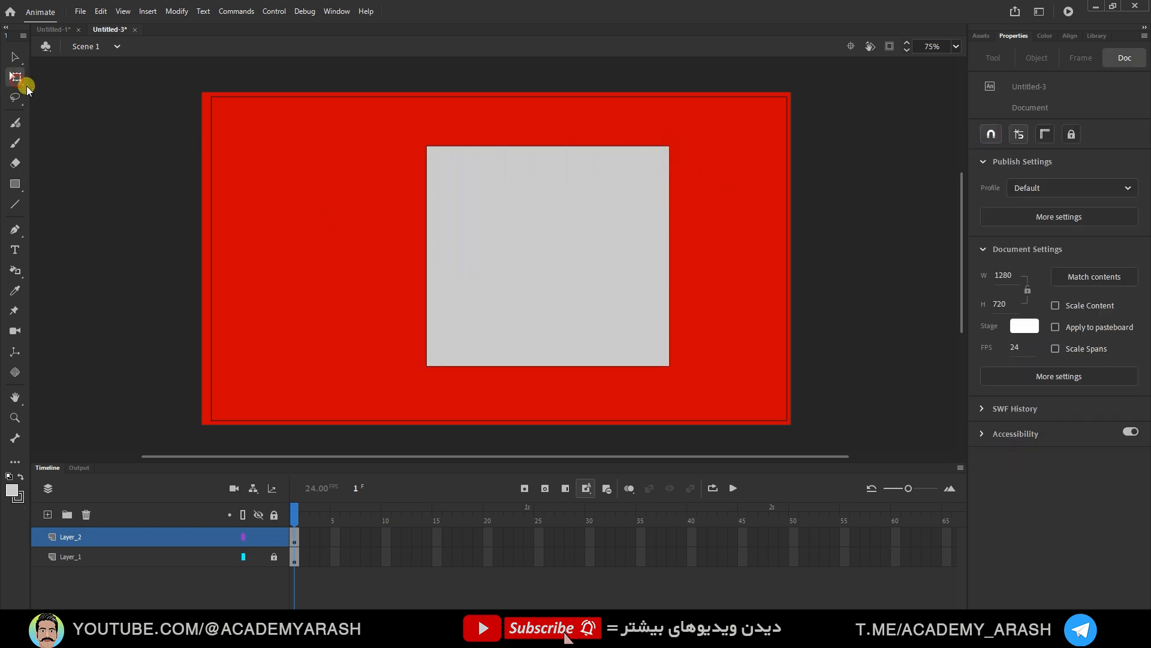
click(538, 242)
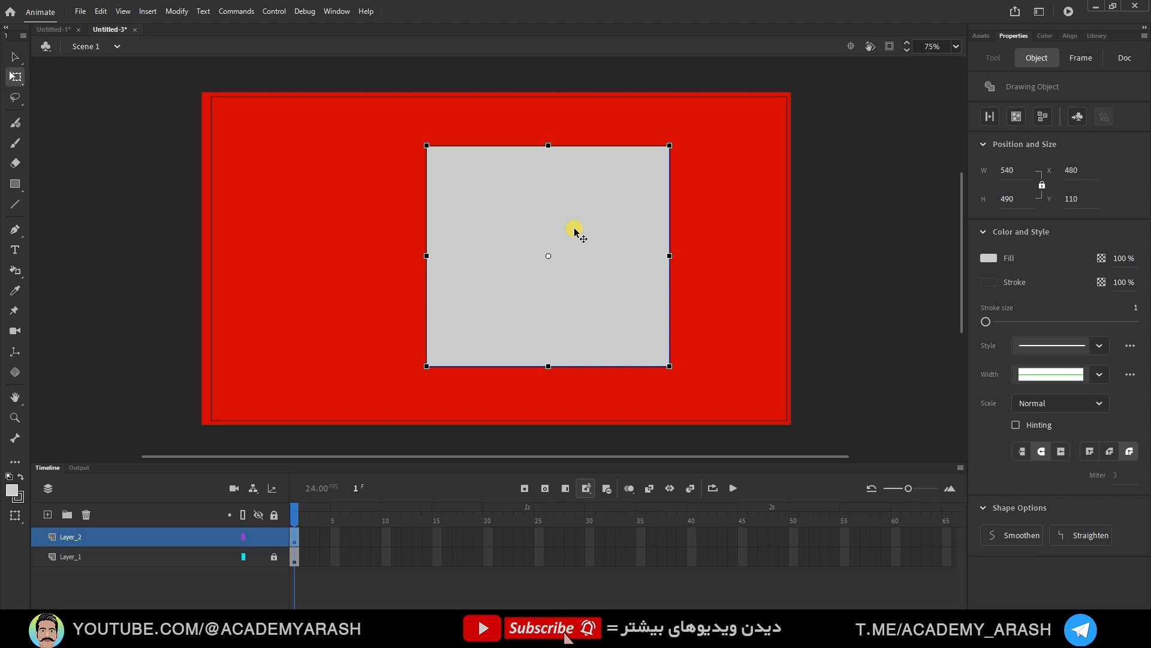
click(575, 254)
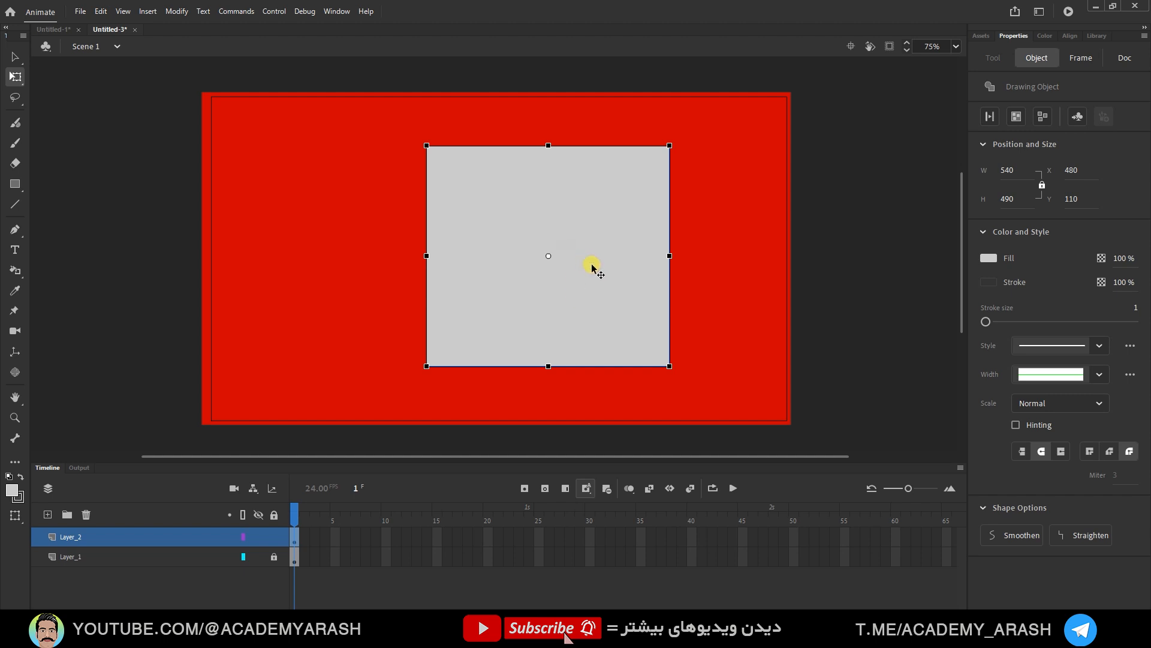
key(Delete)
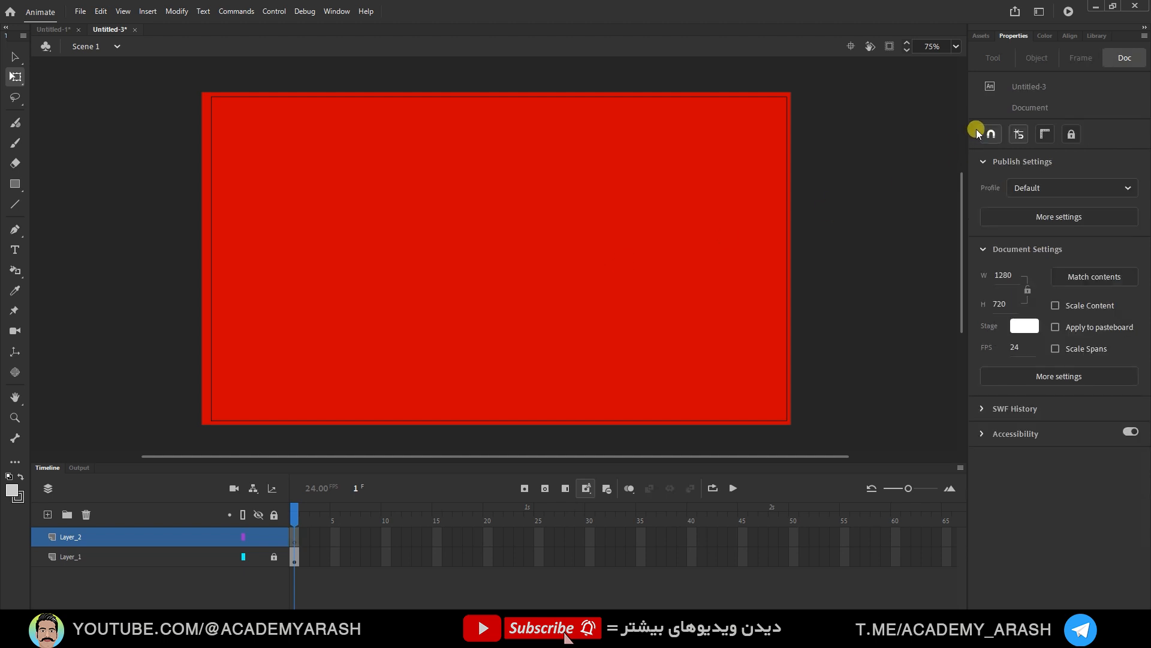
With Object Drawing mode off, draw a gray rectangle of about 1290 × 600 over the upper stage and select its fill
click(15, 183)
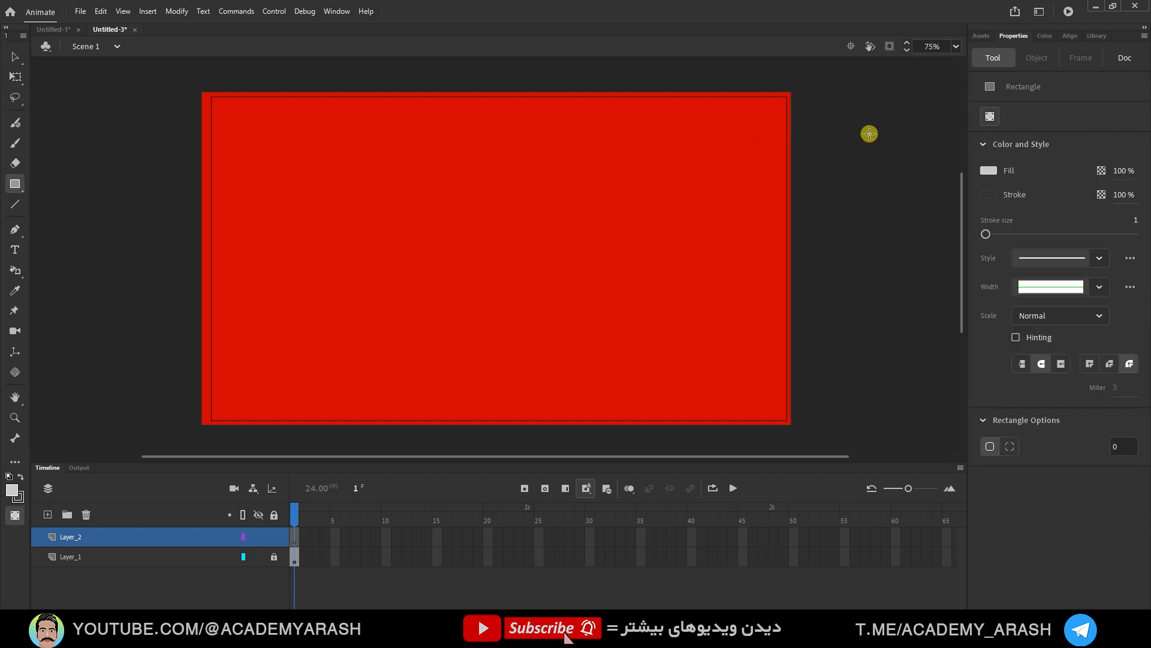
click(990, 116)
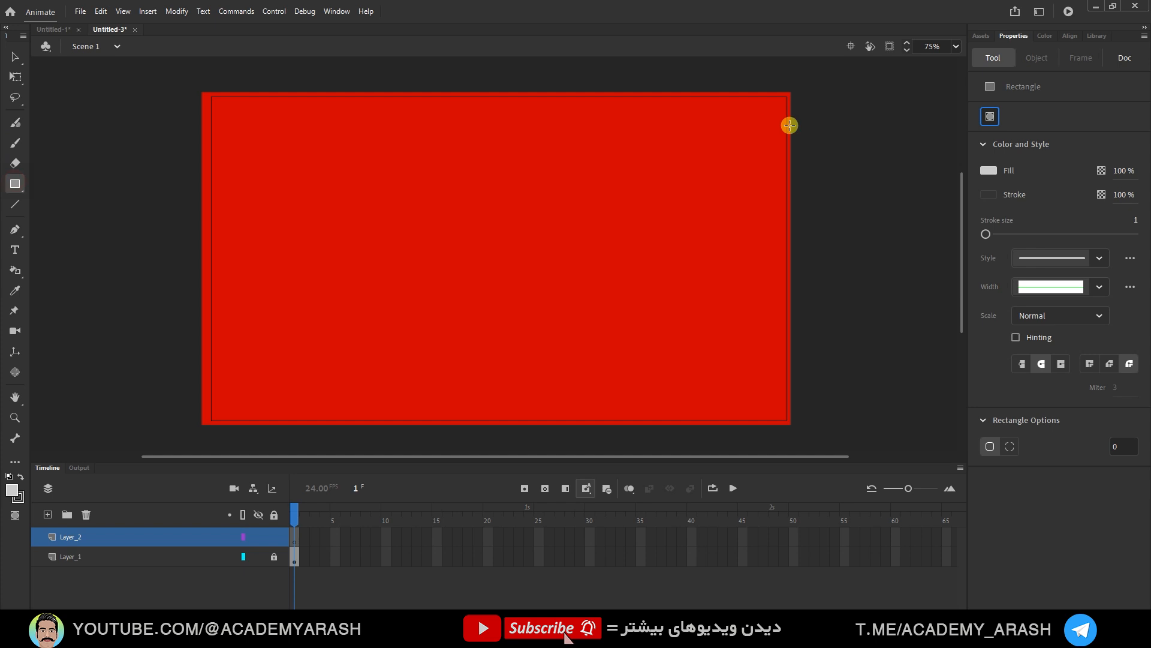
drag(790, 93, 211, 360)
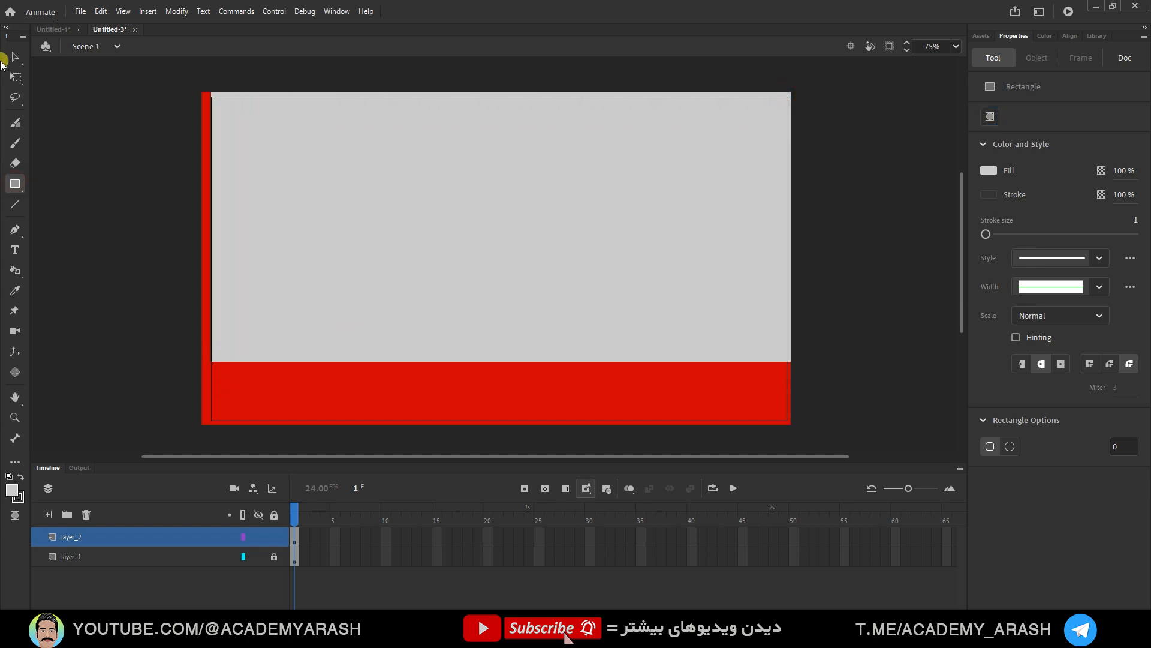
click(14, 76)
click(556, 239)
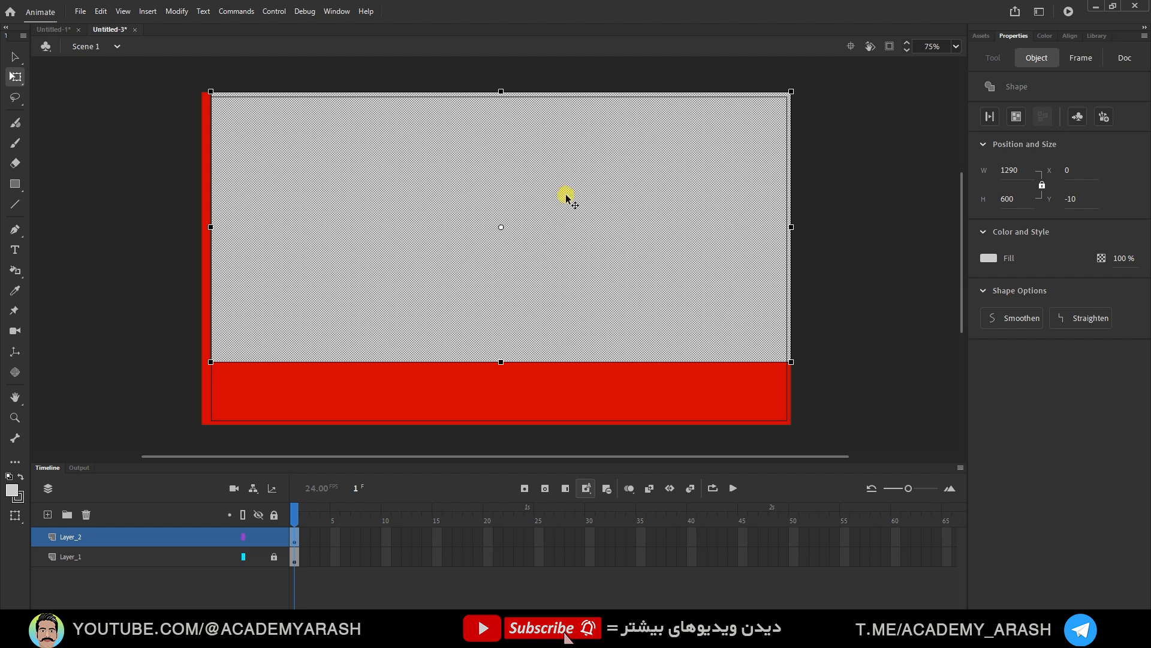
Draw a tall gray rectangle of about 240 × 440 near the stage's middle, reaching slightly below the large gray rectangle
click(954, 46)
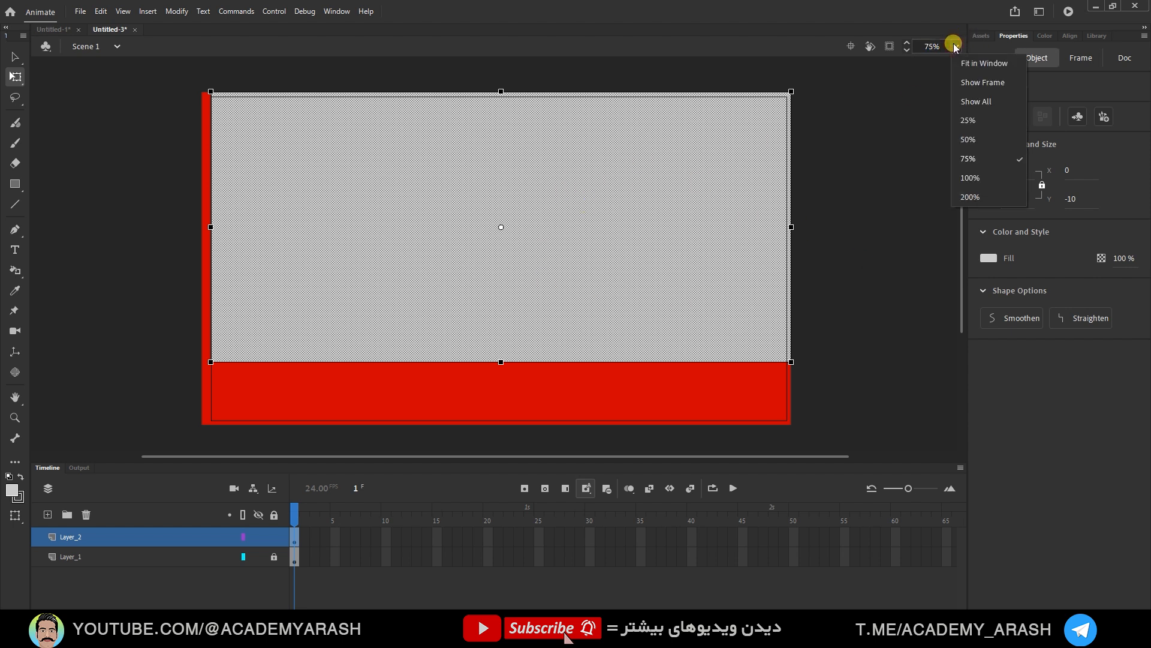
click(984, 64)
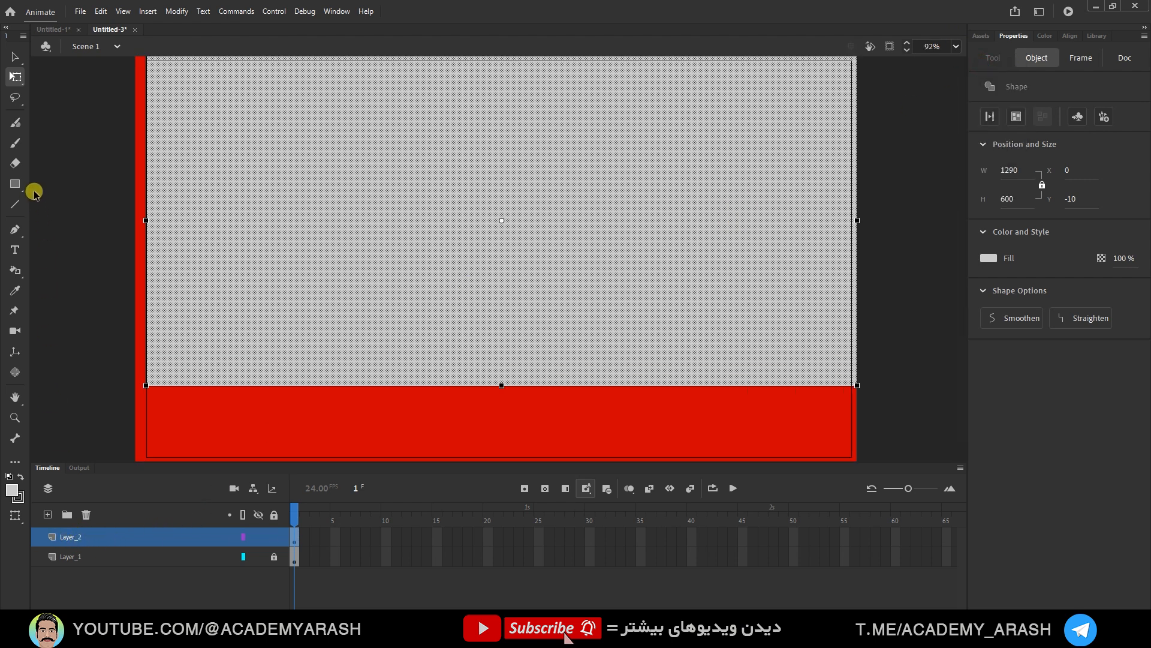
click(13, 187)
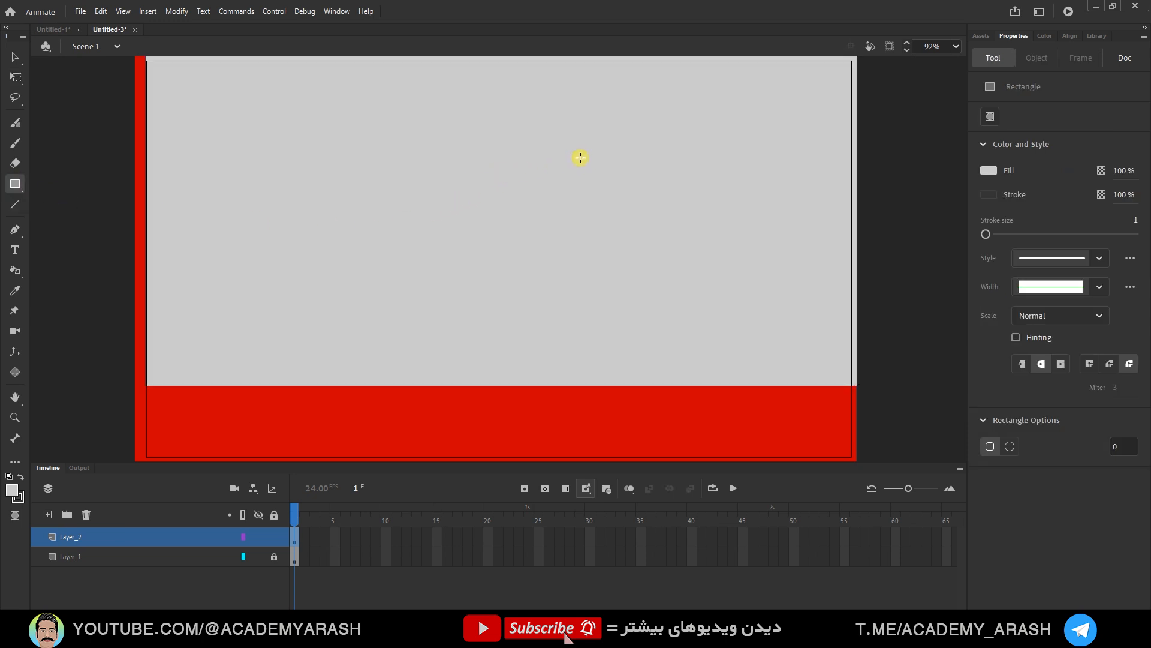
drag(581, 156, 450, 396)
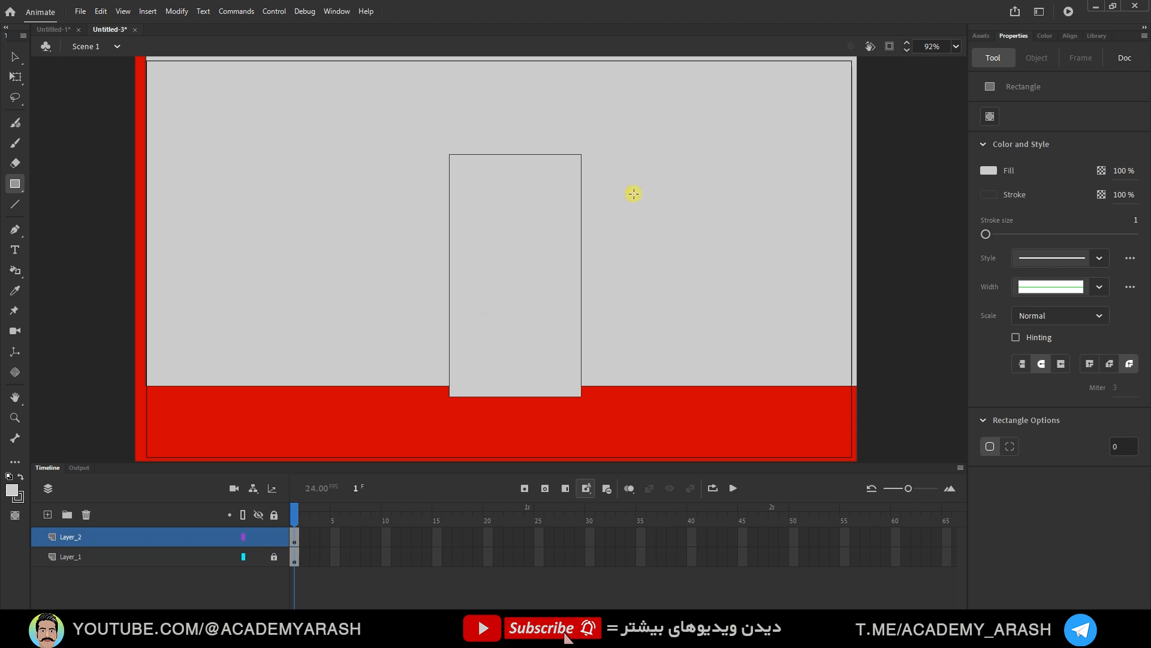
Move the tall rectangle with its outline down off the gray area to about X 417, Y 630
click(15, 76)
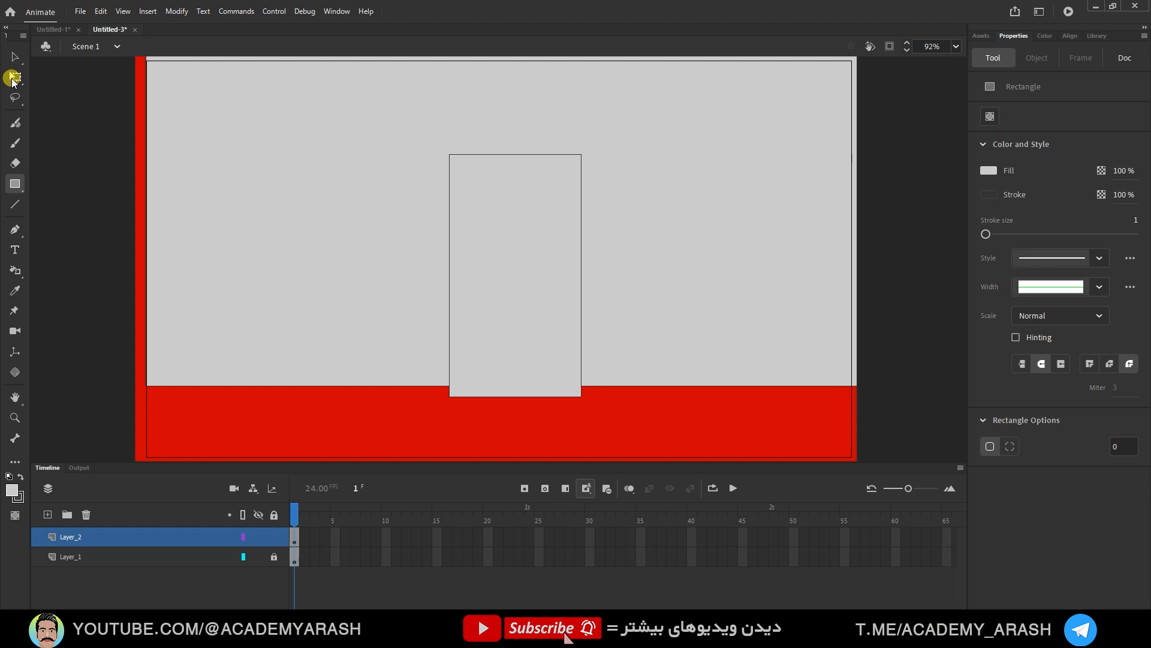
click(521, 237)
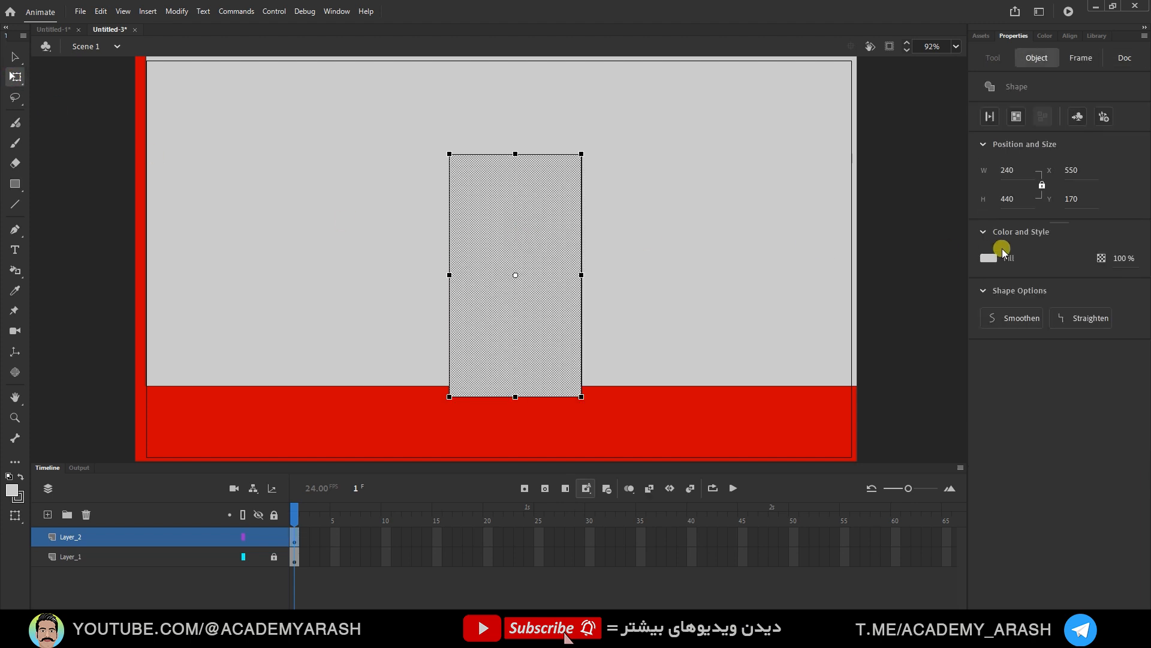
double_click(529, 237)
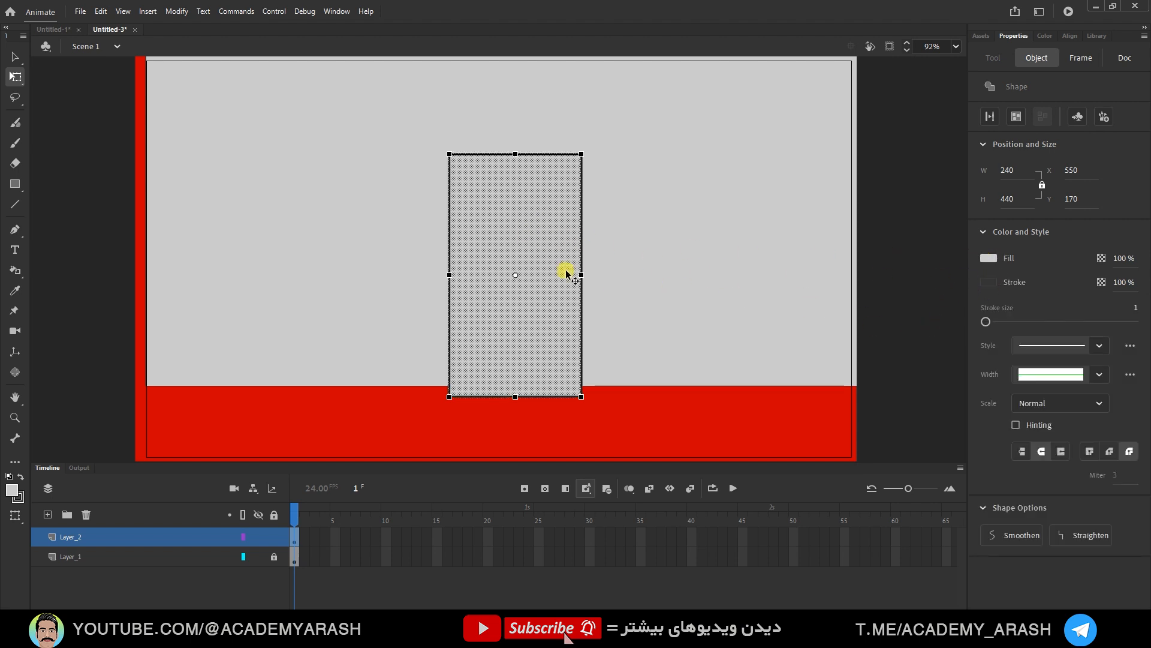
drag(528, 200, 456, 456)
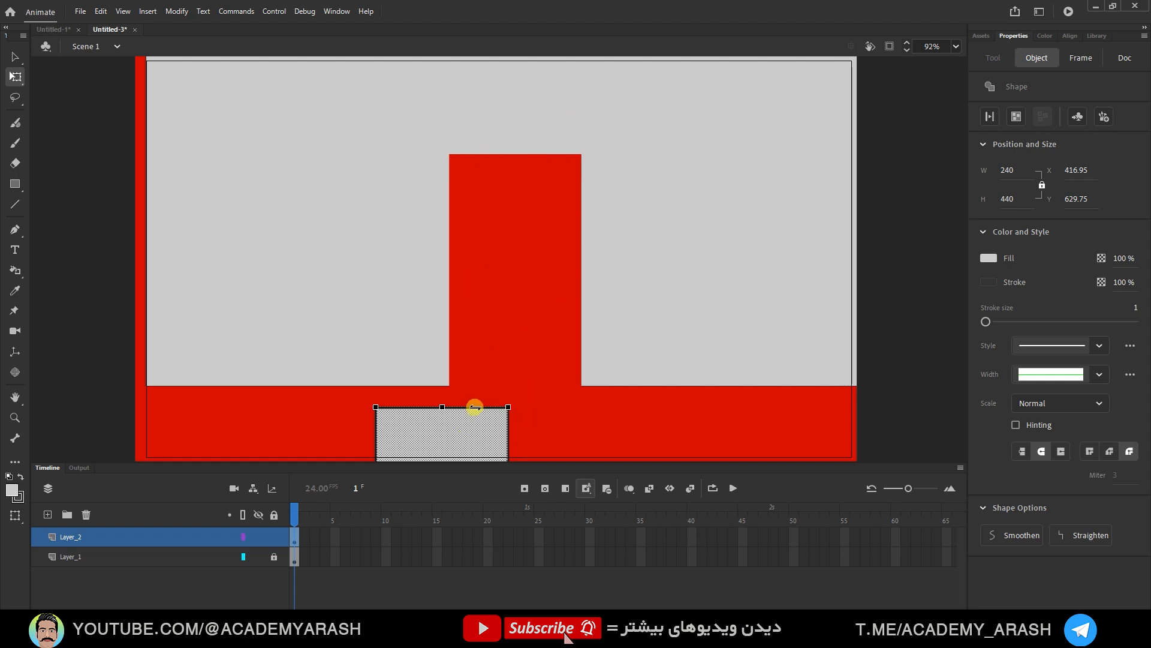
Cut the tall gray rectangle, paste it onto a new layer above Layer_2, and move it to about X 481, Y 184
drag(462, 434, 514, 337)
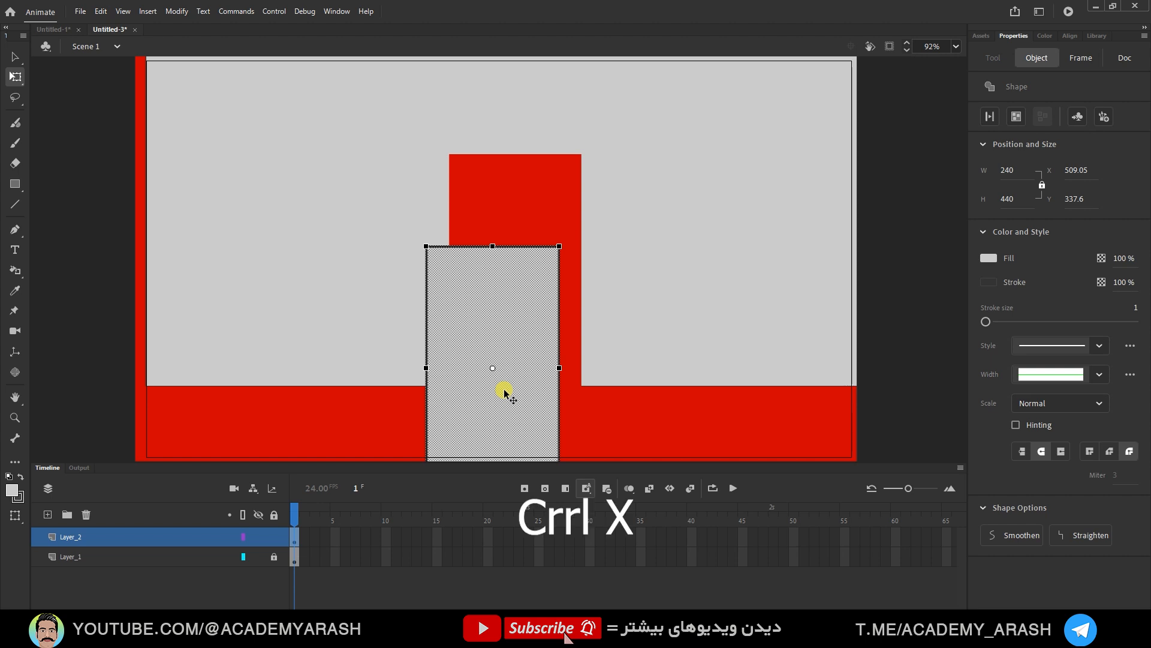
key(ctrl+x)
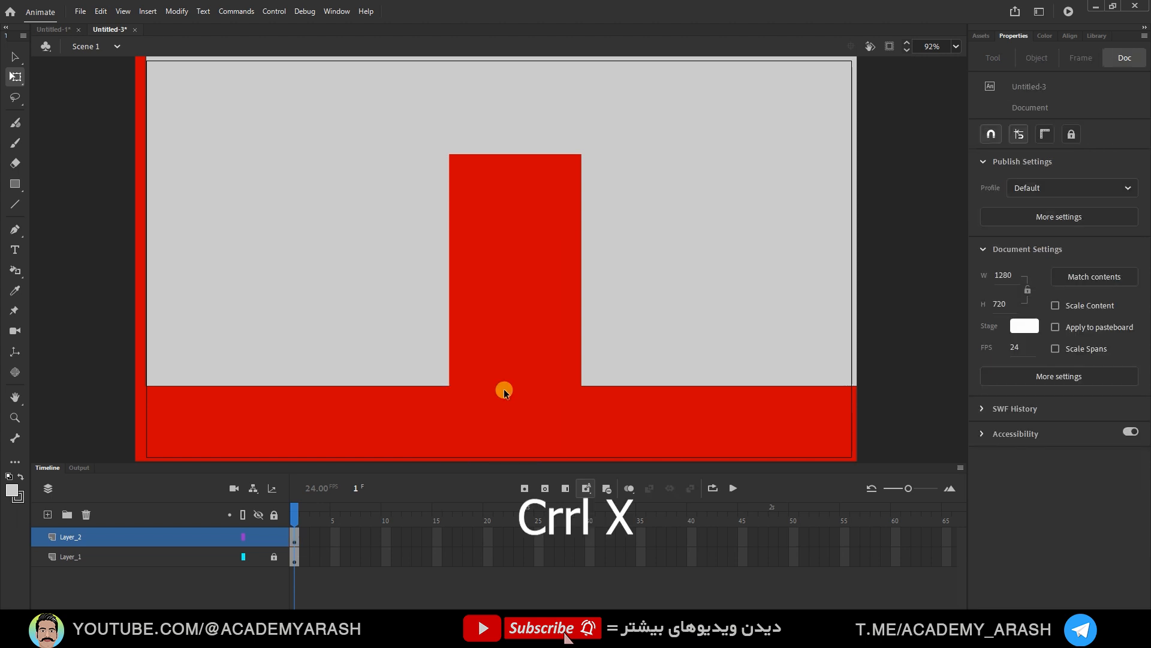
click(46, 516)
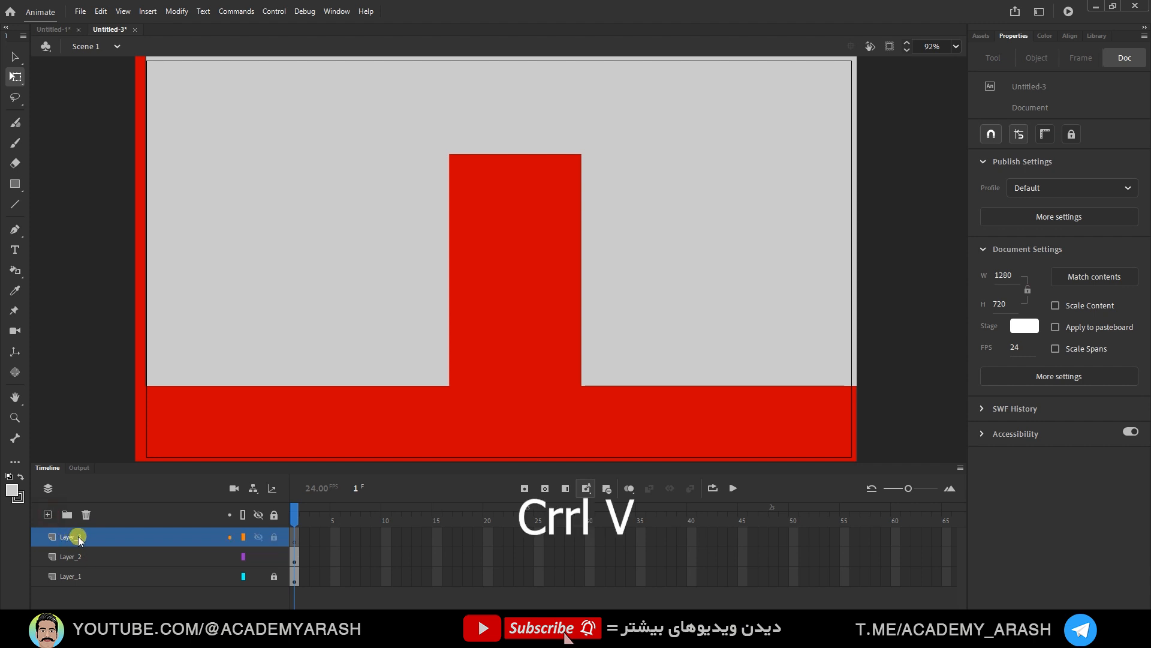
key(ctrl+v)
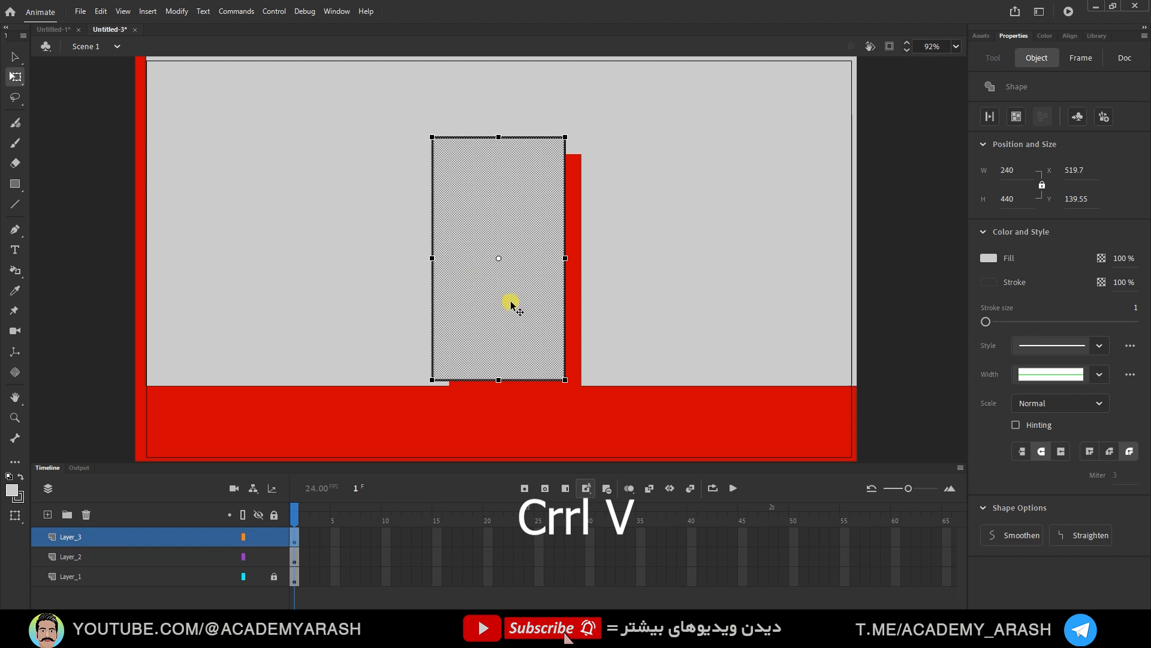
drag(521, 304, 501, 328)
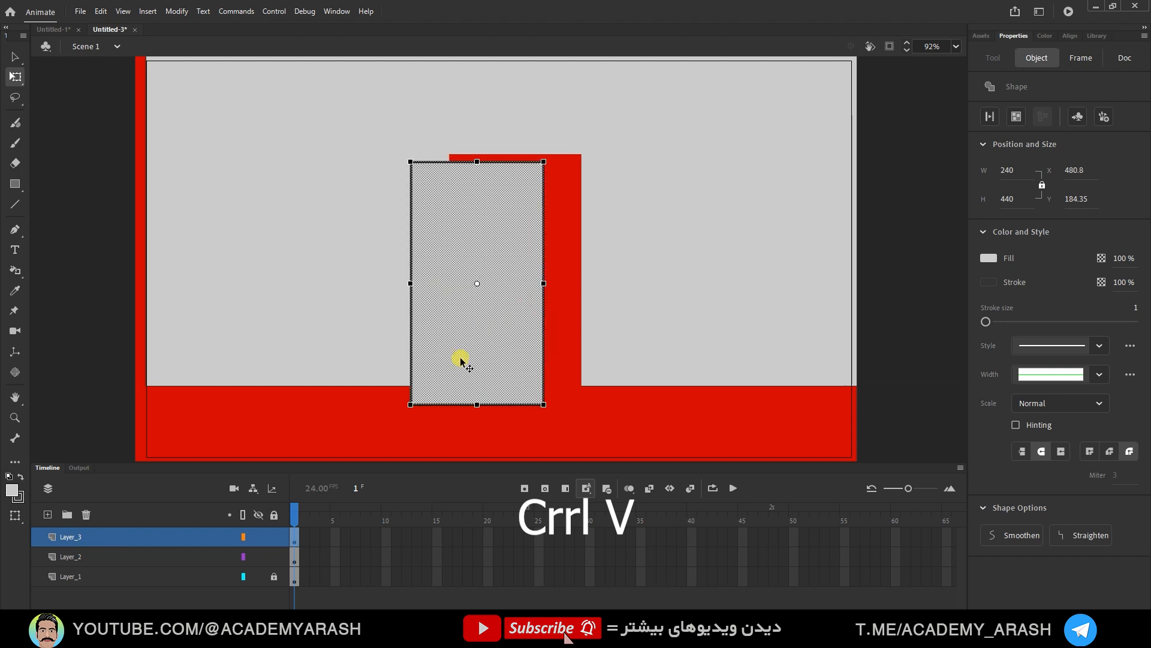
Try to move only the tall rectangle's fill slightly without its outline, and undo the move
click(532, 420)
click(485, 322)
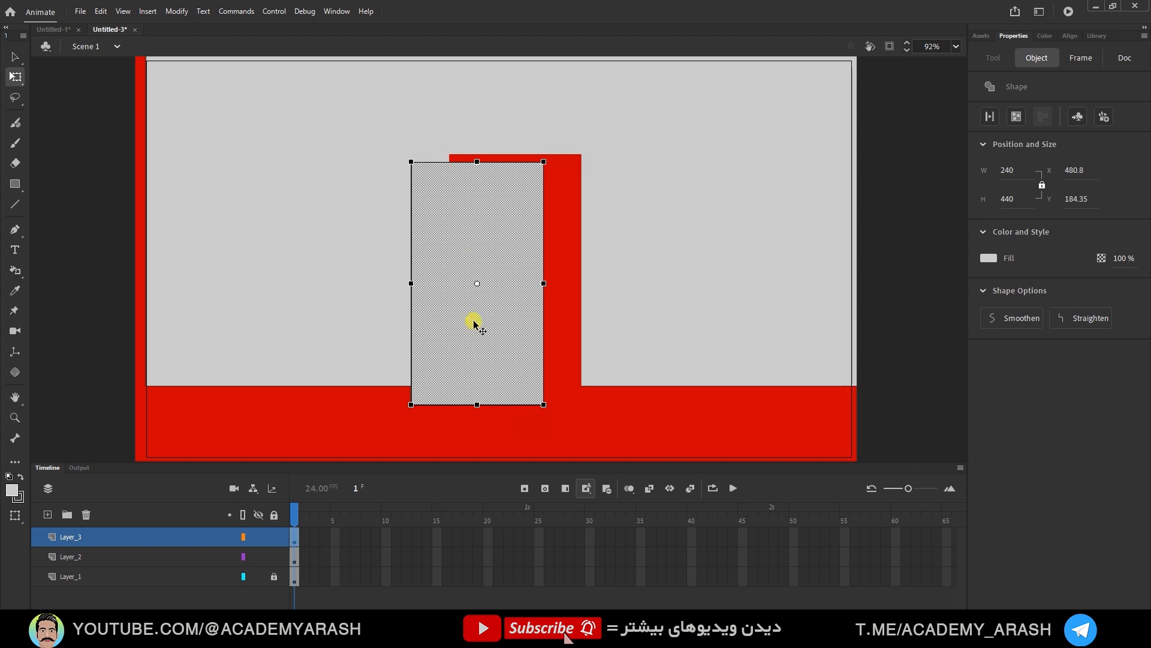
mouse_move(474, 324)
mouse_down()
mouse_move(481, 310)
mouse_move(478, 321)
mouse_up()
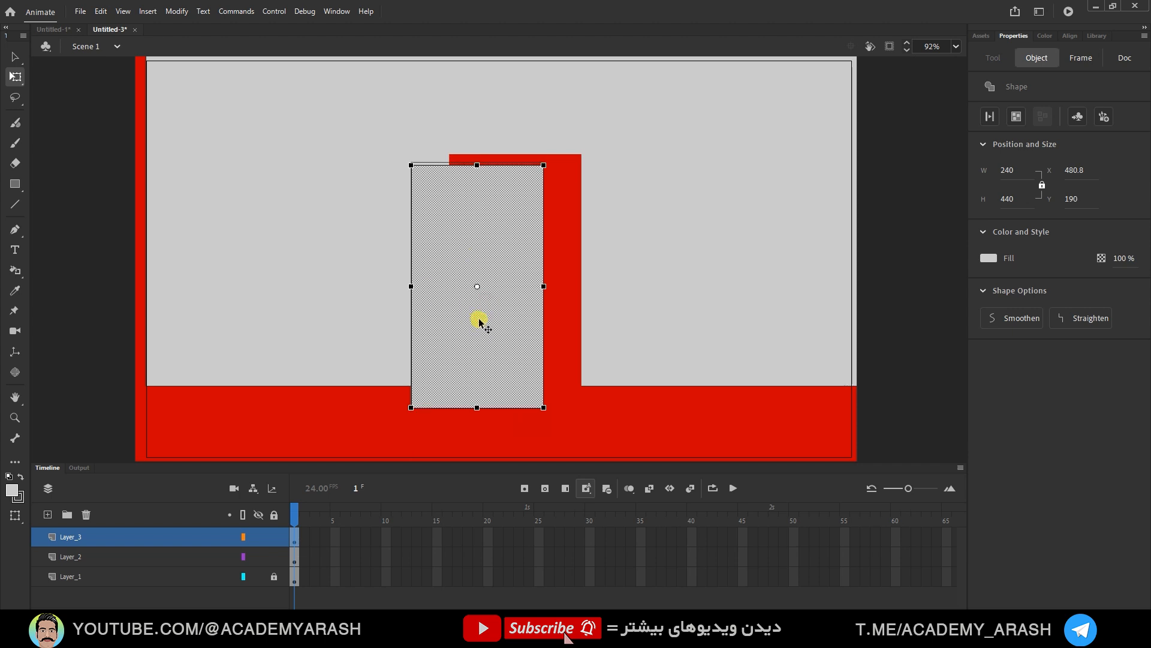
key(ctrl+z)
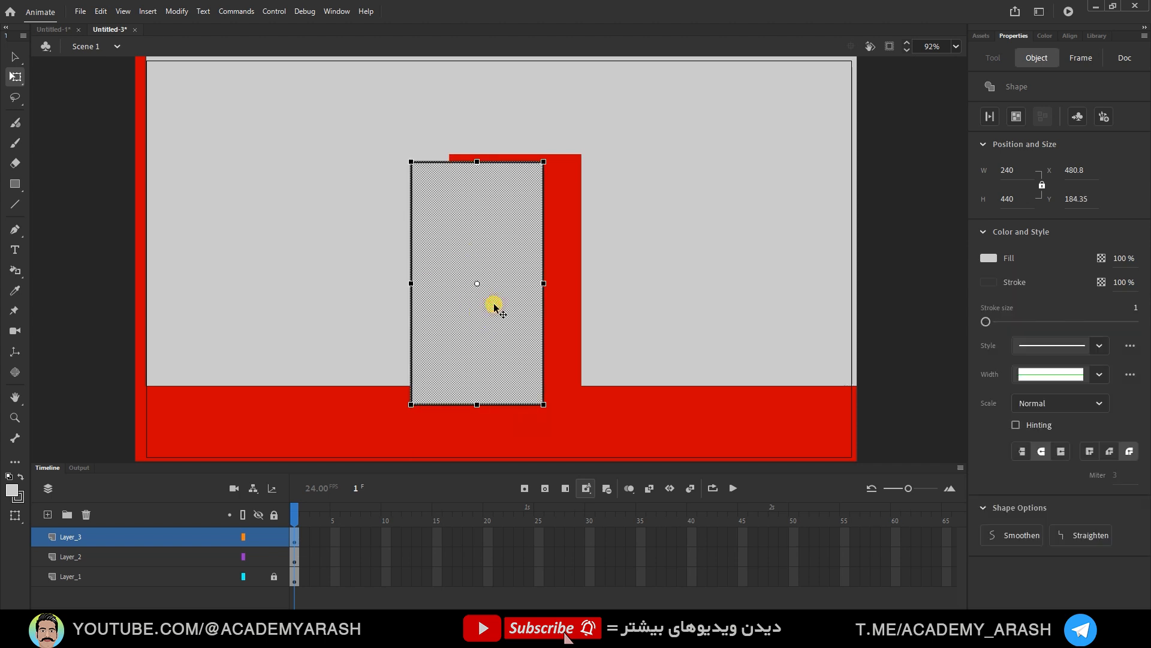
Convert the tall rectangle's fill and outline into one drawing object and change its fill to medium blue
click(1015, 118)
click(617, 406)
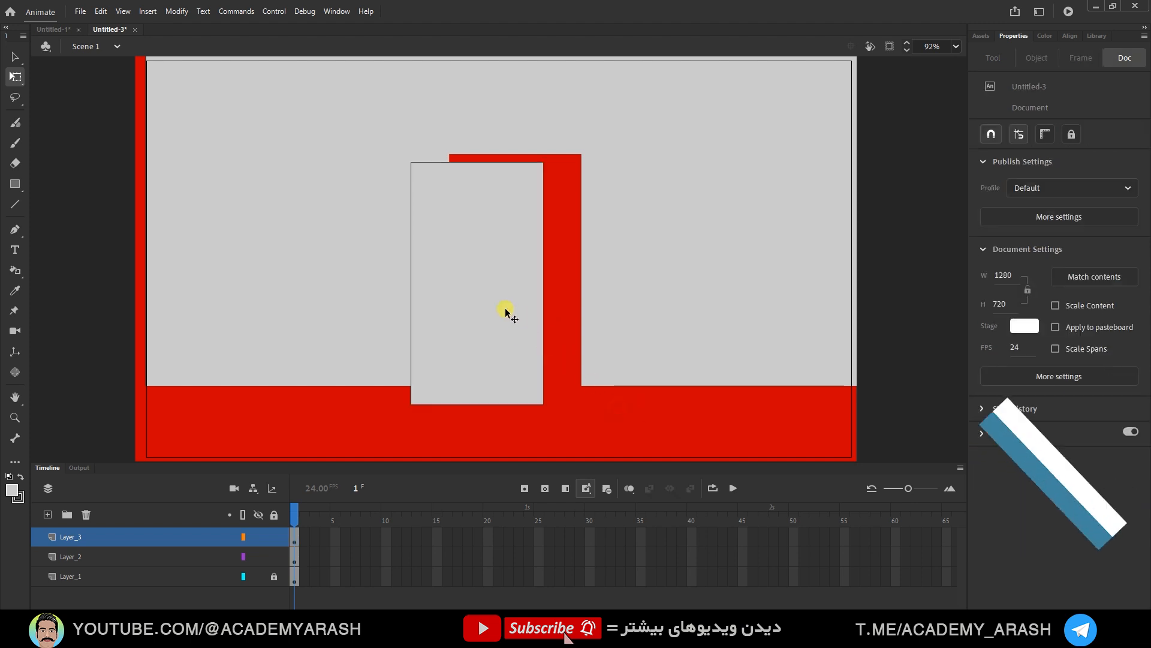
click(509, 313)
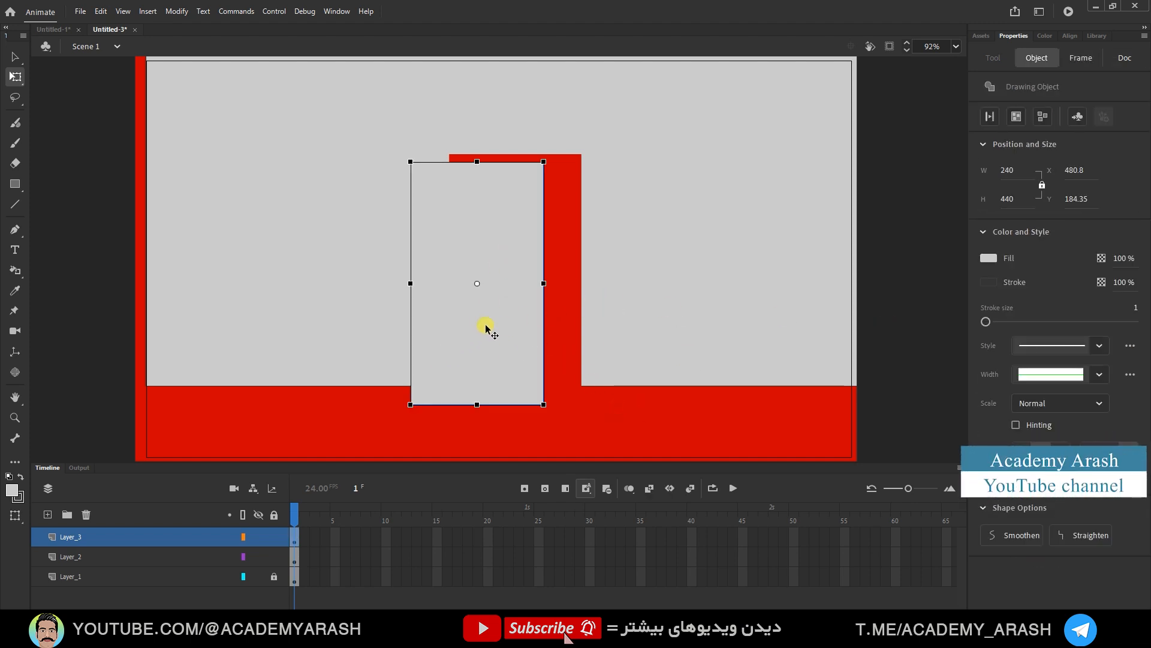
click(988, 258)
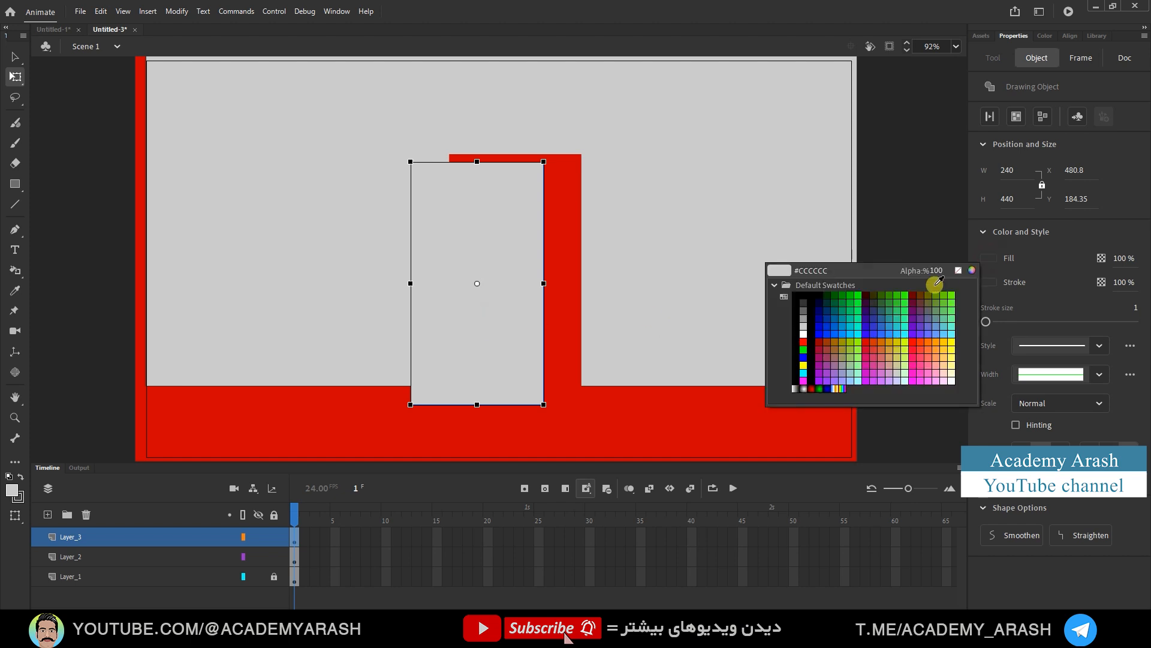
click(882, 315)
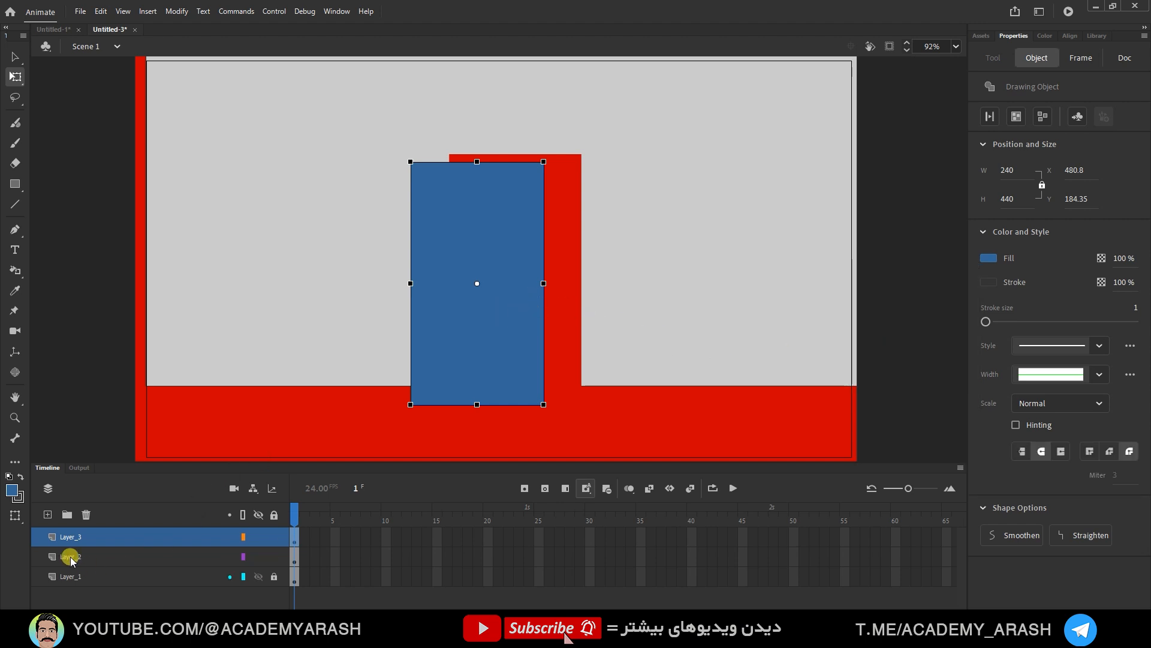
Rename Layer_3 as door
double_click(70, 536)
text(د)
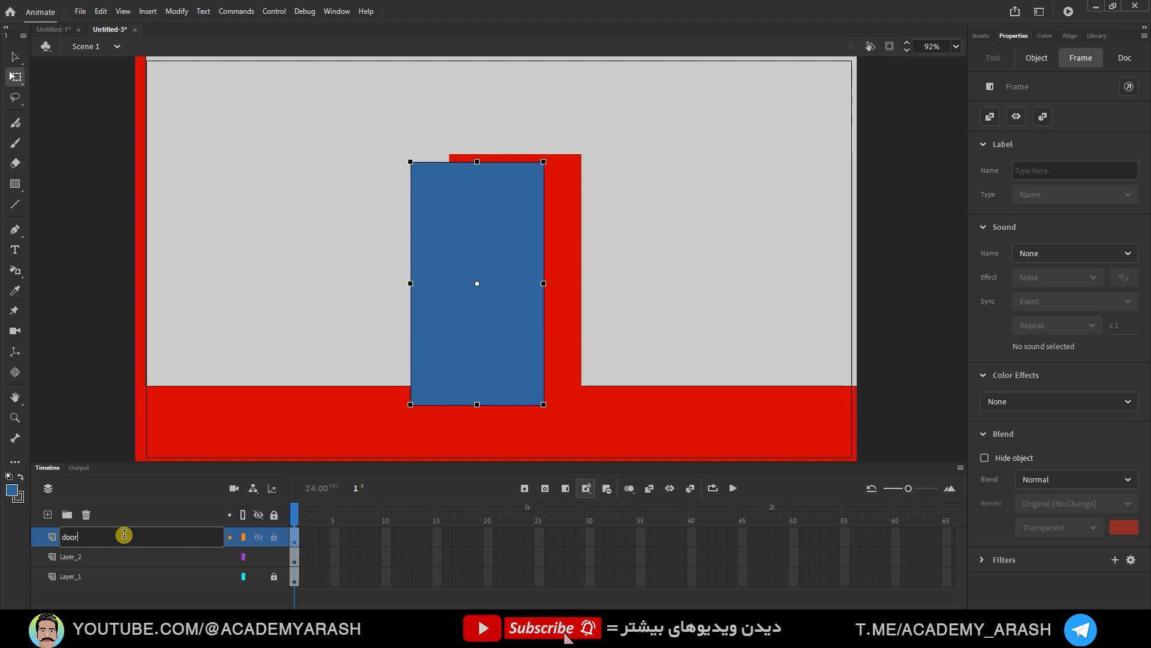
click(57, 536)
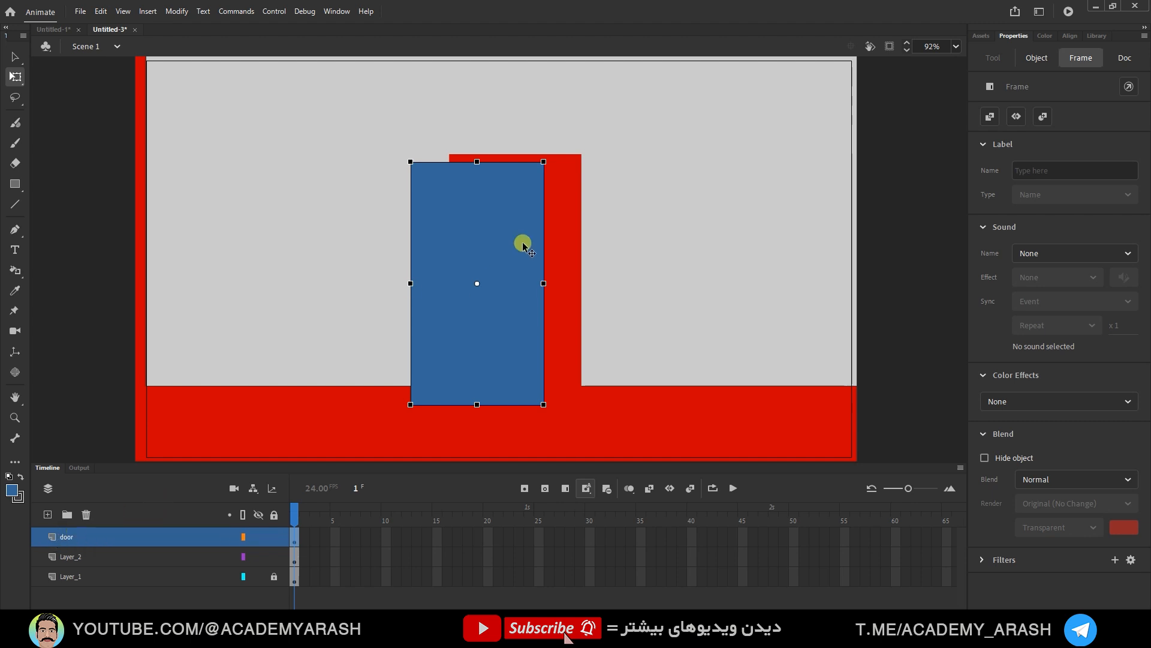
Move the blue rectangle over the red opening and pull its lower edge up to the floor line, about 423 high
drag(506, 214, 543, 204)
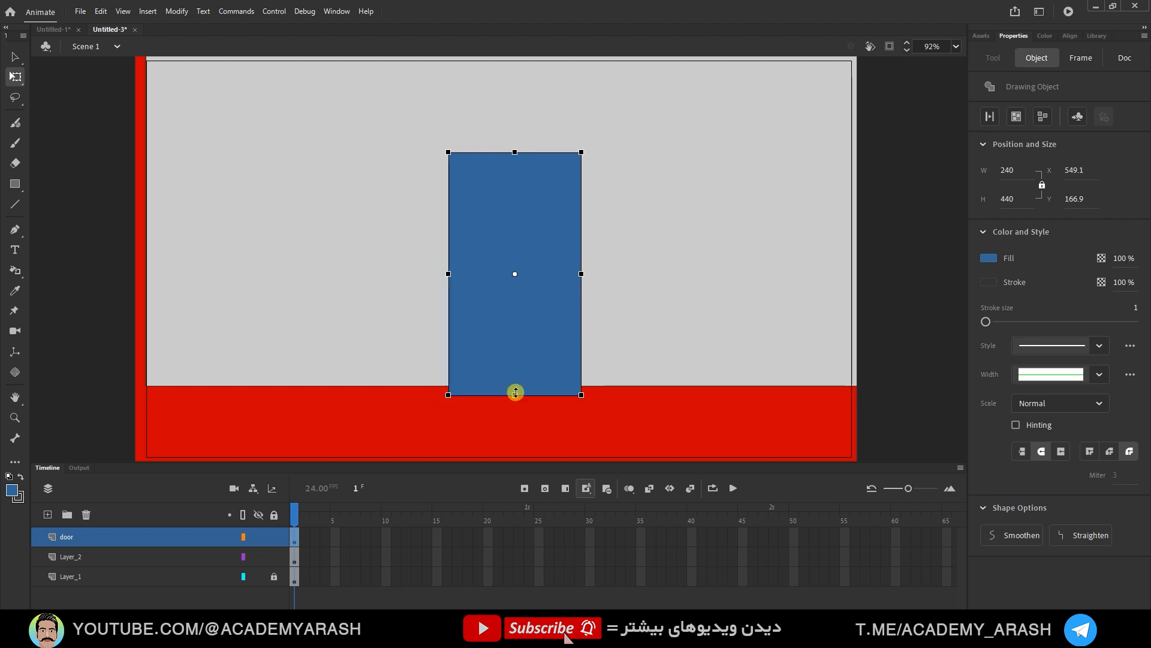
click(15, 417)
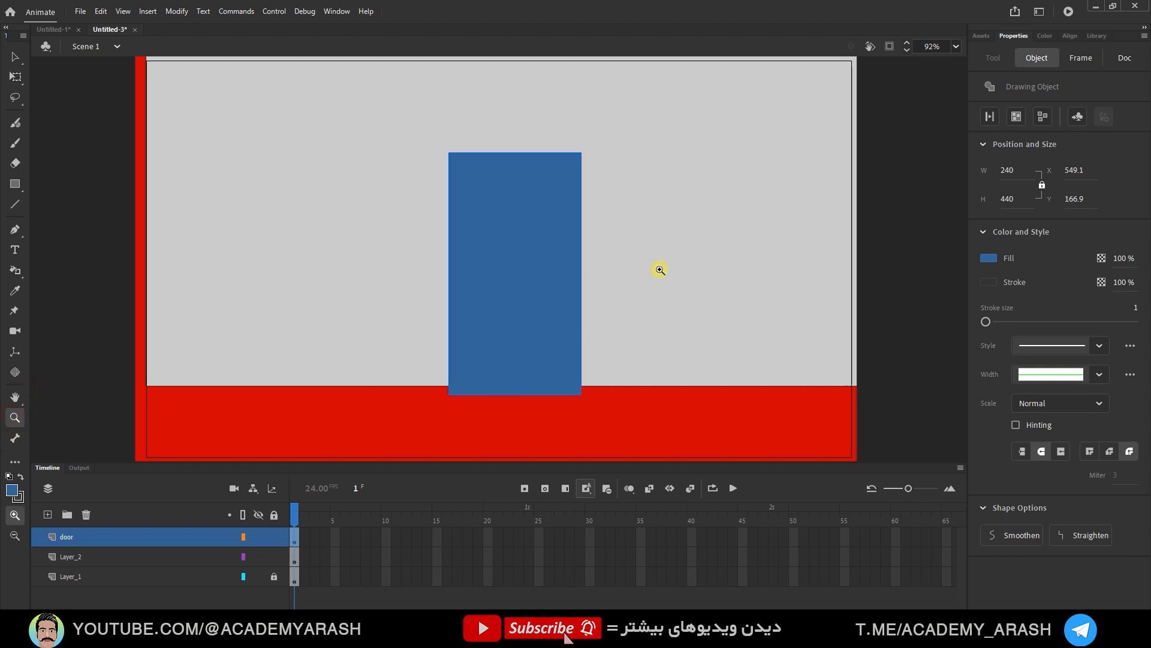
drag(646, 139, 378, 419)
click(15, 77)
click(509, 418)
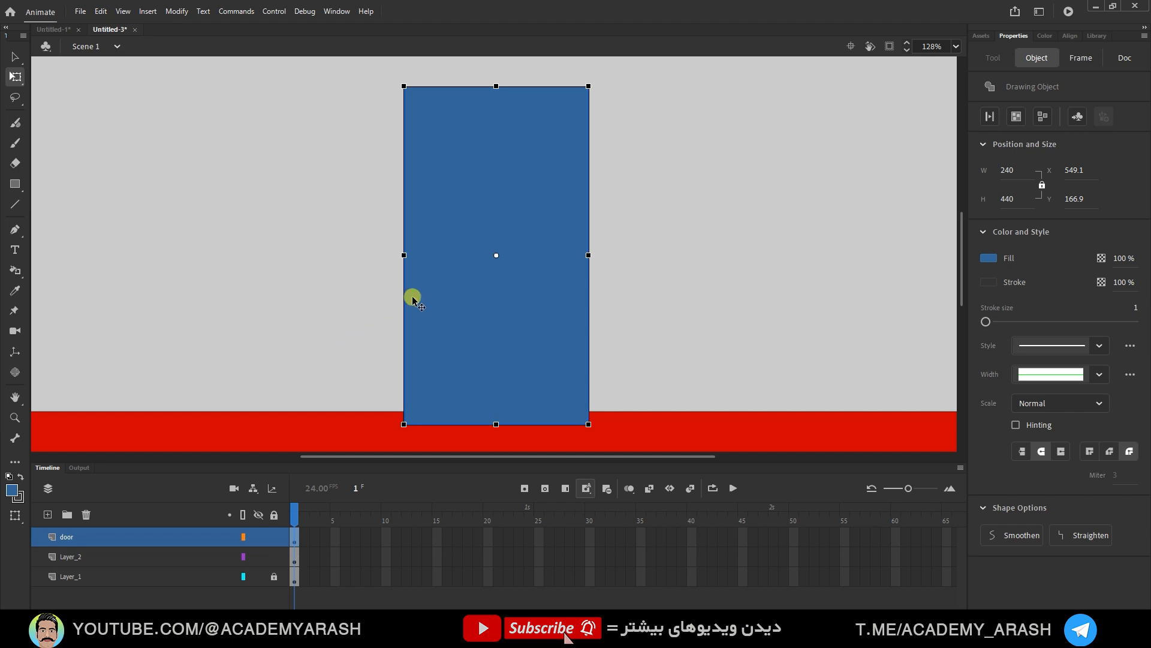
key(alt)
drag(496, 421, 498, 411)
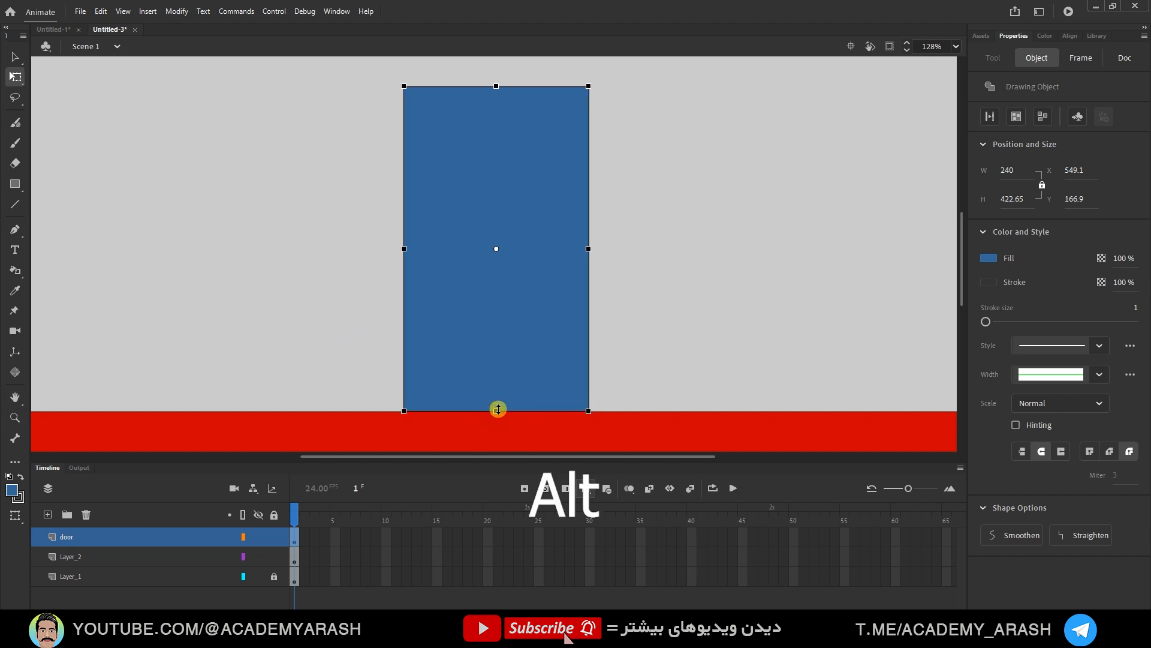
Fine-tune the blue door to fit the opening exactly, at about 240.4 × 422.6 and X 549.15, Y 167.4
click(588, 420)
drag(493, 321, 493, 320)
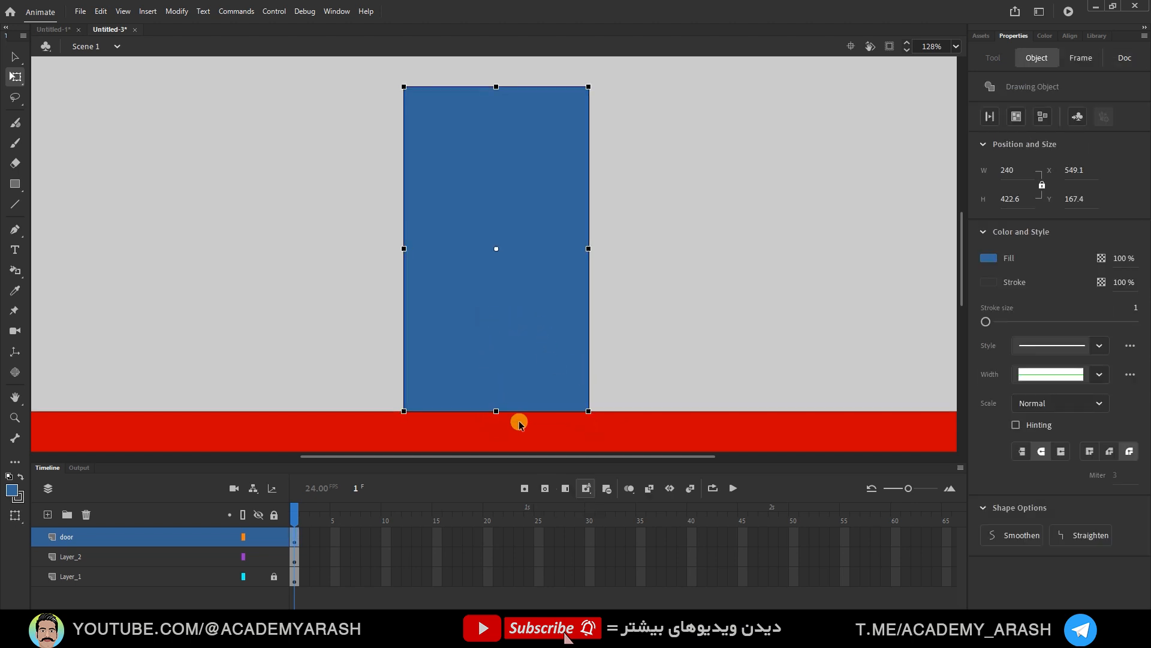
click(601, 432)
click(590, 248)
mouse_move(592, 248)
mouse_down()
mouse_move(575, 250)
mouse_move(591, 249)
mouse_up()
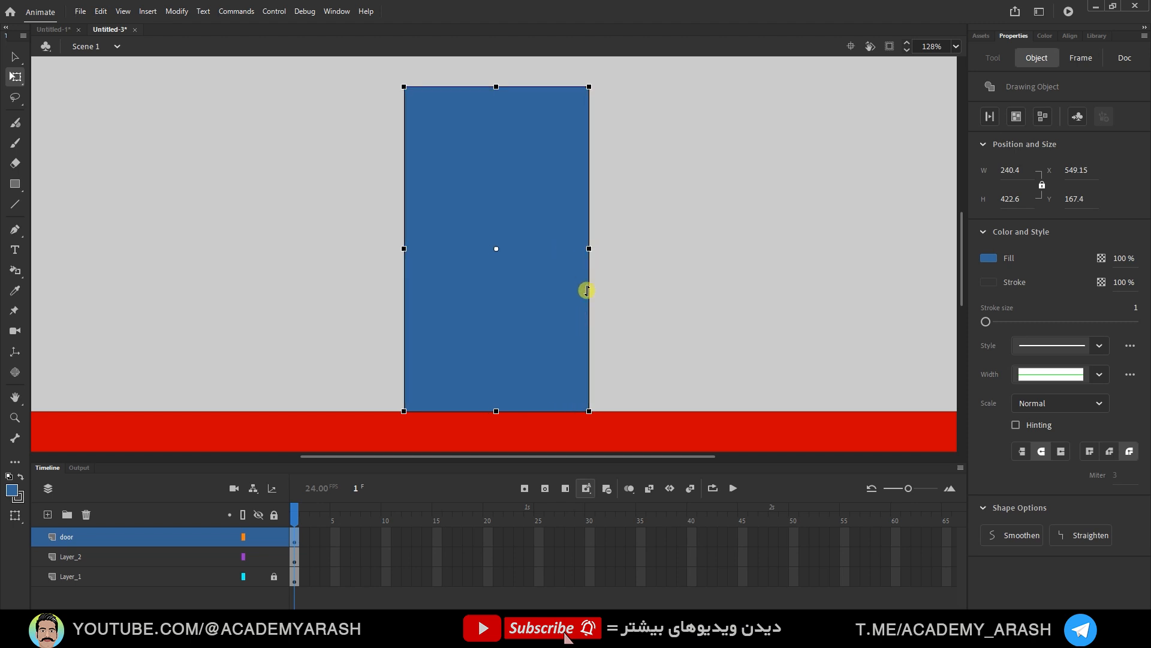
click(447, 419)
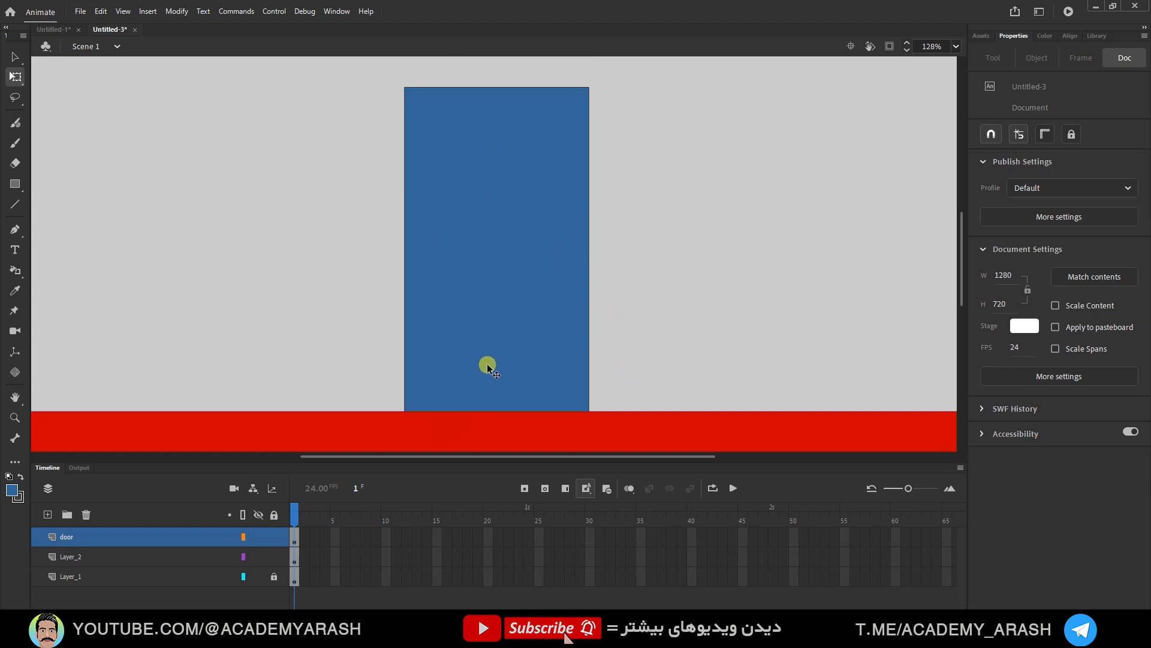
Choose the Oval tool, lock Layer_2 and make the door layer active for drawing
click(15, 184)
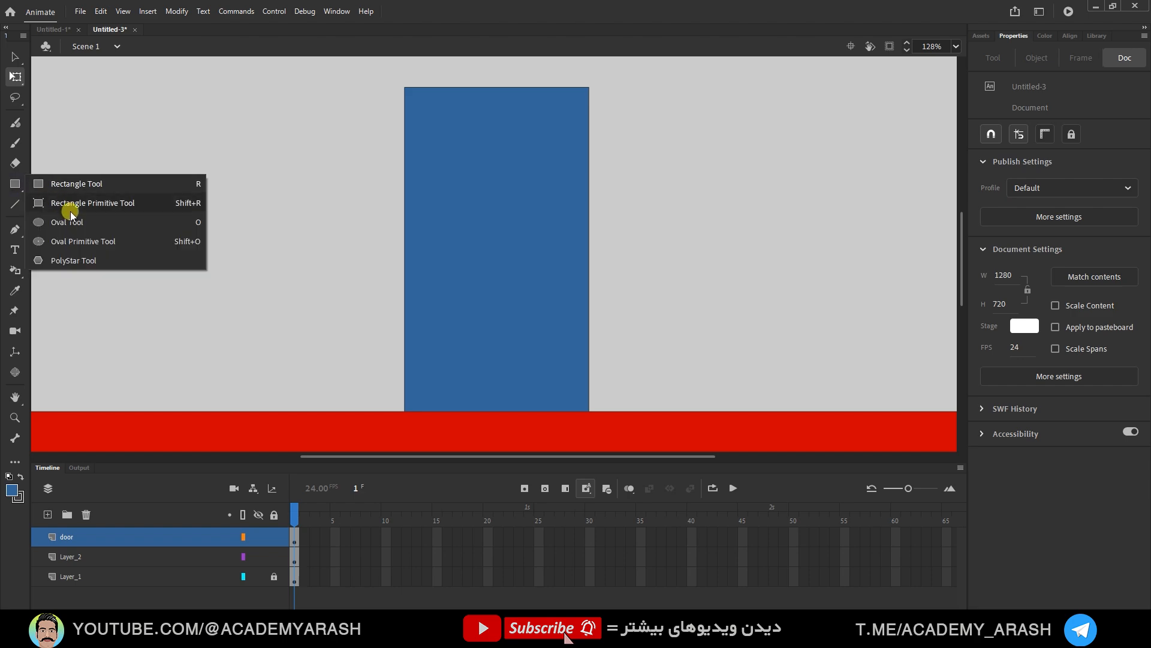
click(71, 221)
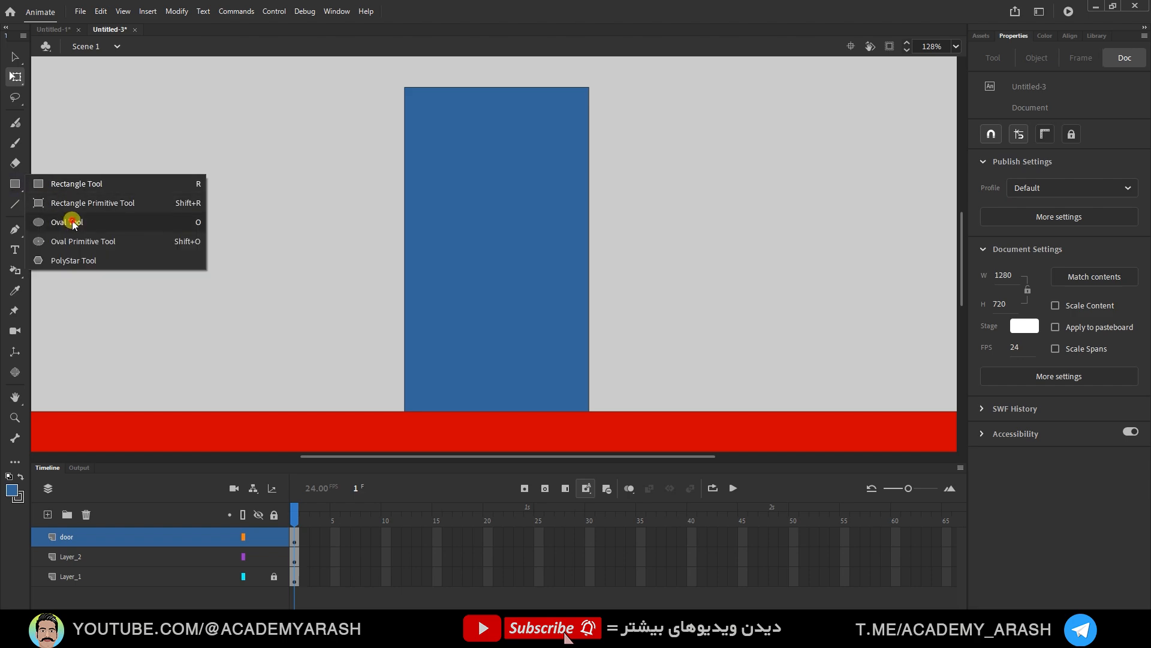
click(108, 559)
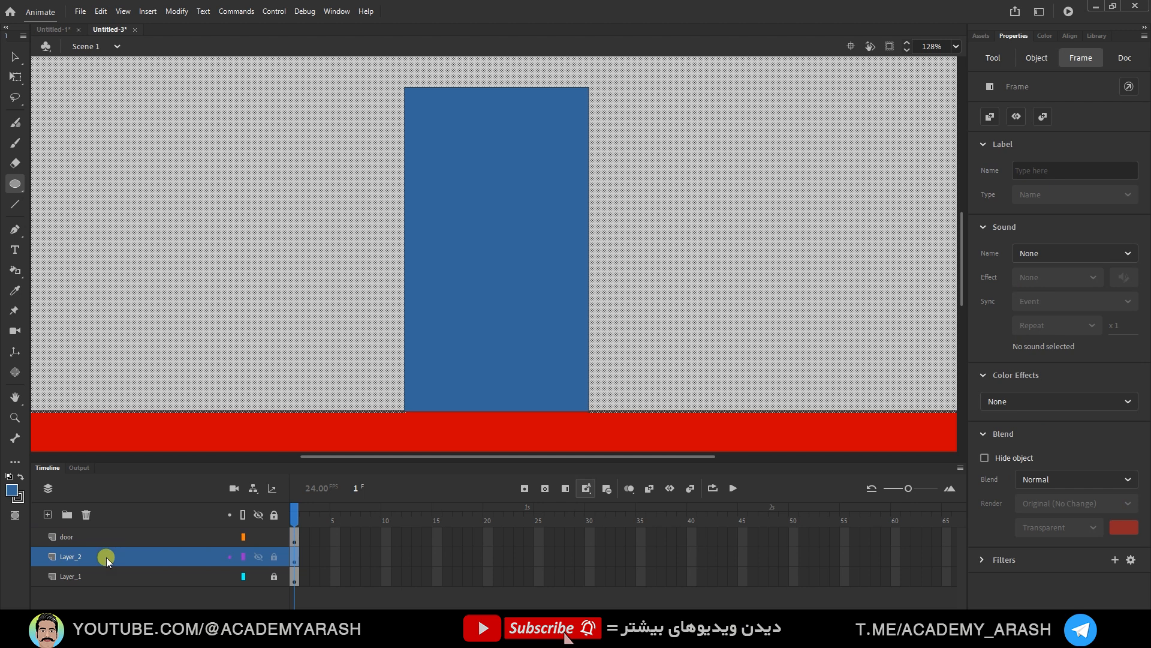
click(276, 559)
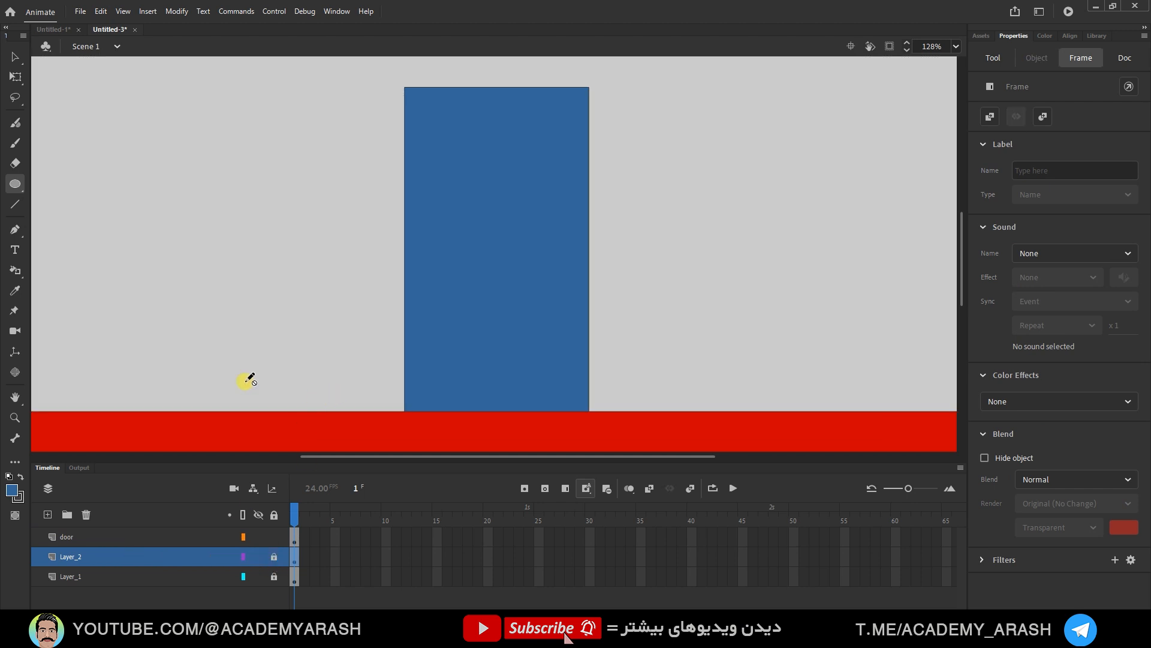
click(9, 186)
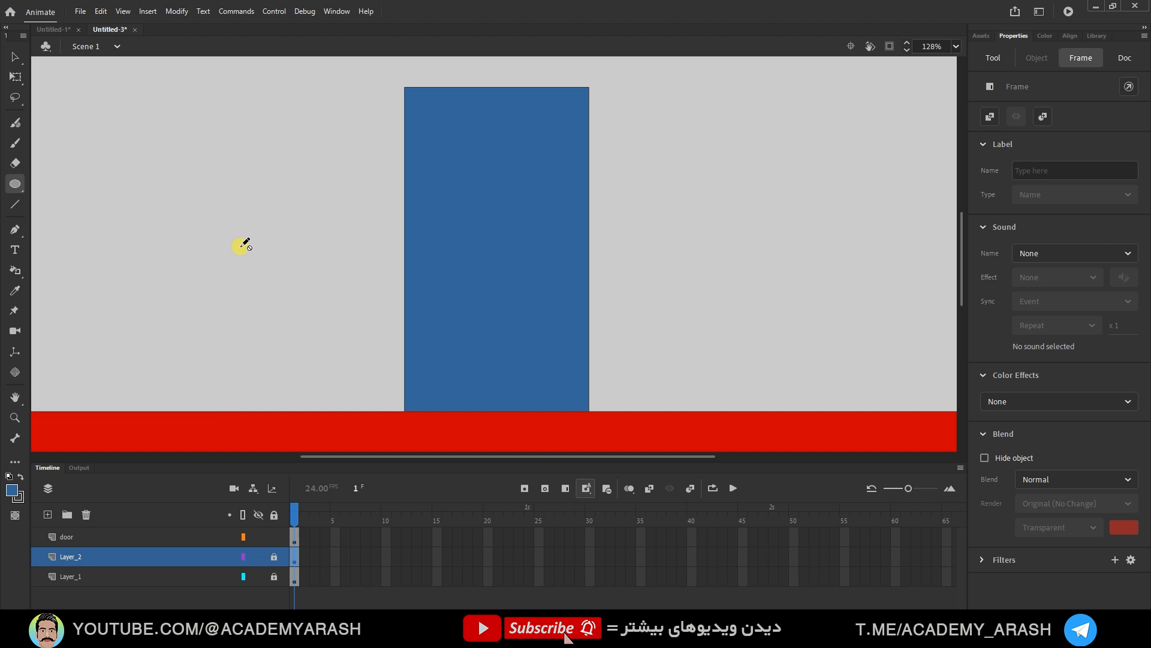
click(81, 536)
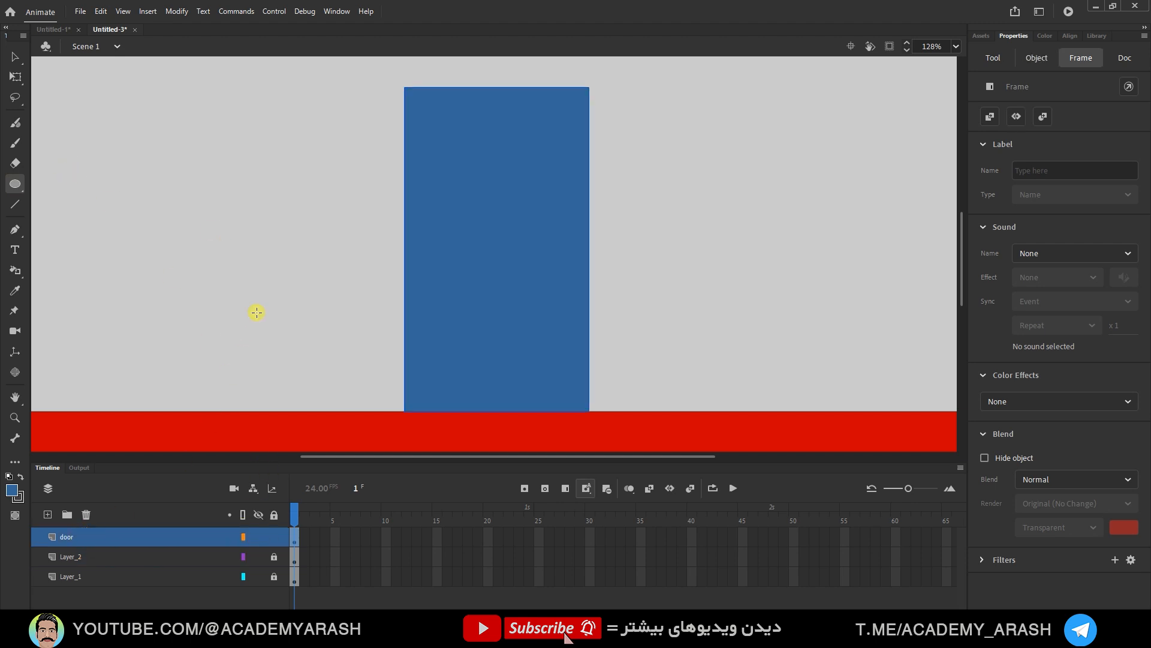
Undo a first flat oval across the door and draw a blue circle of about 40 × 40 on the gray wall beside it
mouse_move(475, 250)
mouse_down()
mouse_move(493, 278)
mouse_move(430, 287)
mouse_move(324, 275)
mouse_up()
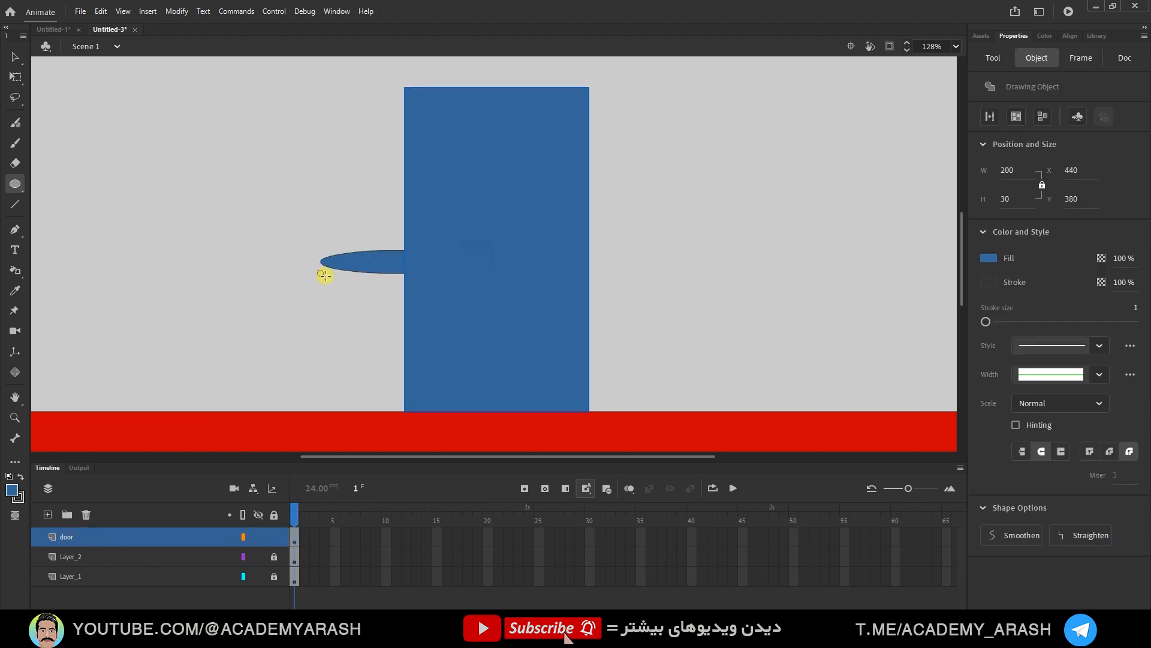
key(ctrl+z)
drag(252, 234, 282, 273)
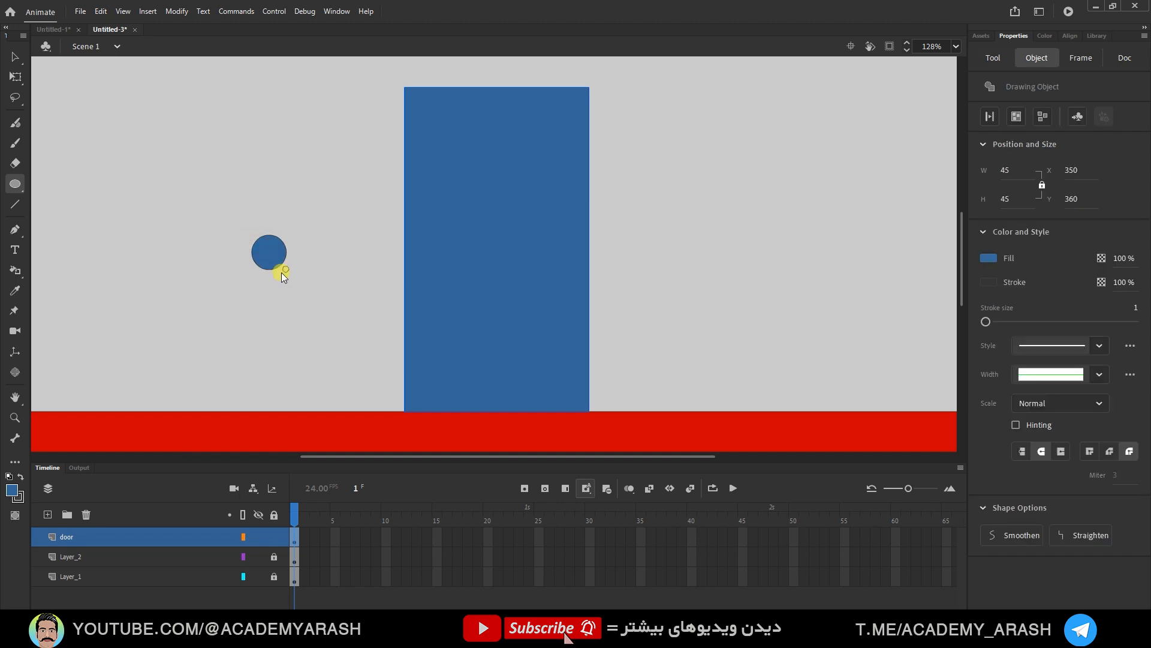
Convert the circle into a drawing object, move it to the door's other side at X 810, Y 370, and fill it with bright blue
click(15, 76)
drag(309, 203, 228, 292)
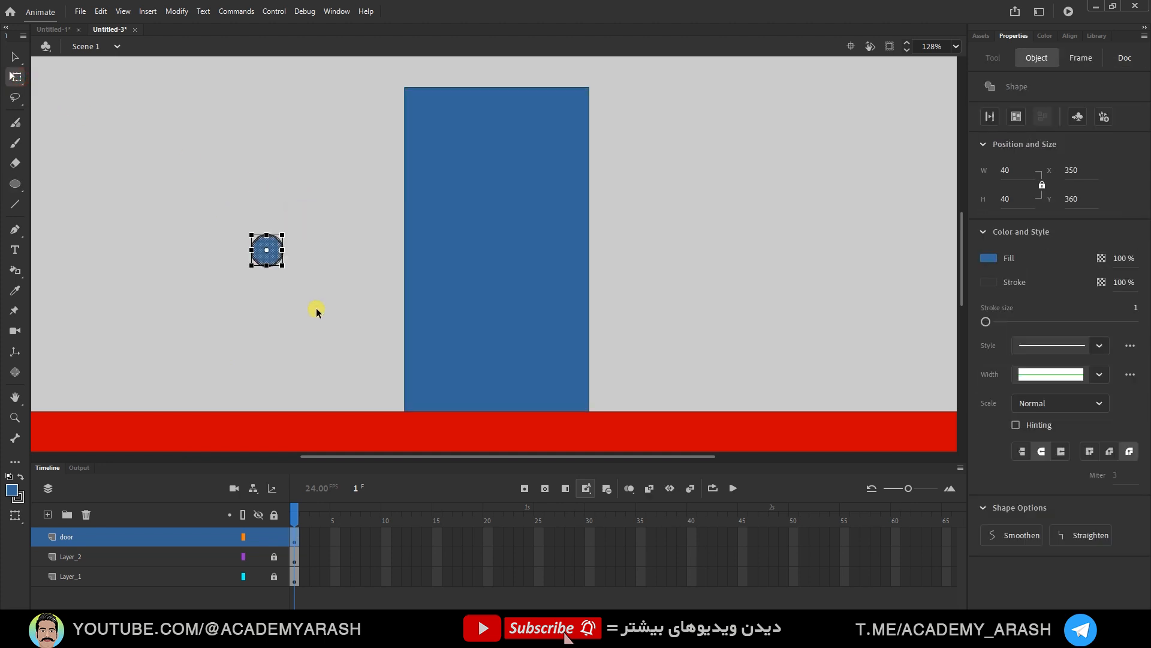
click(1015, 116)
drag(274, 263, 627, 270)
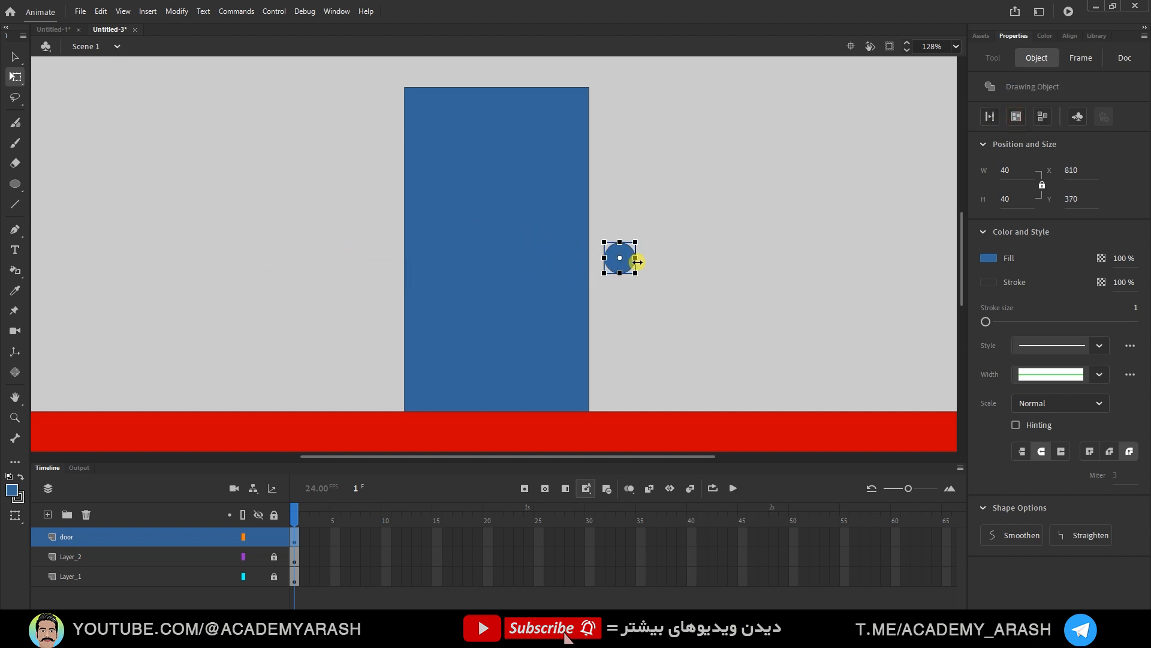
click(989, 258)
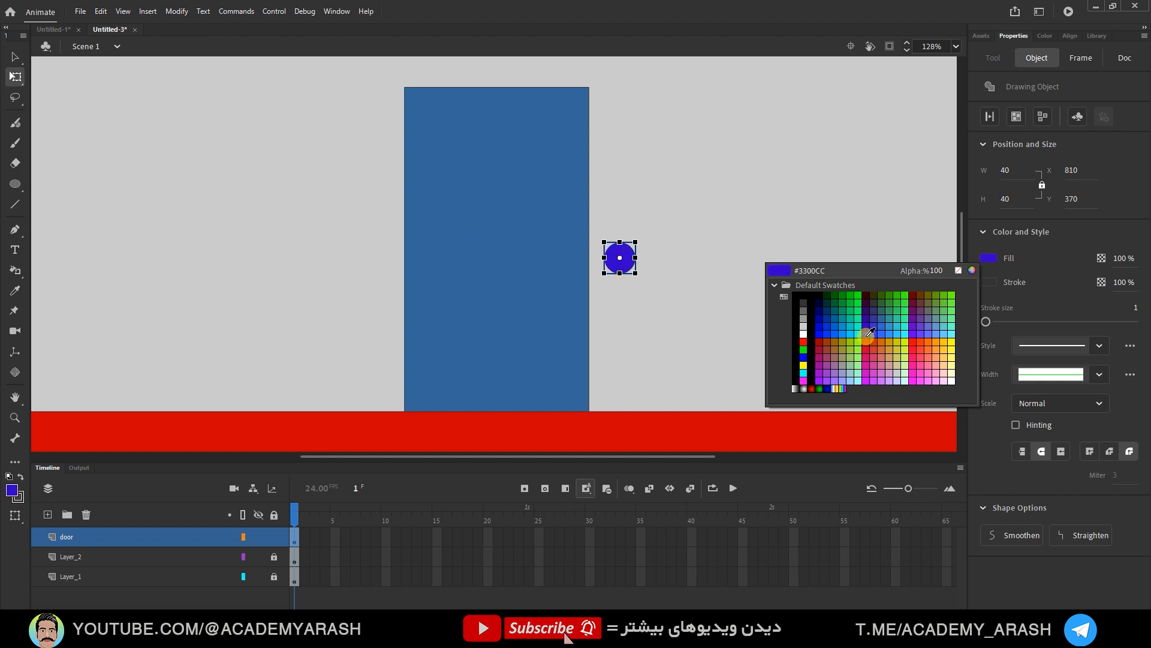
click(843, 325)
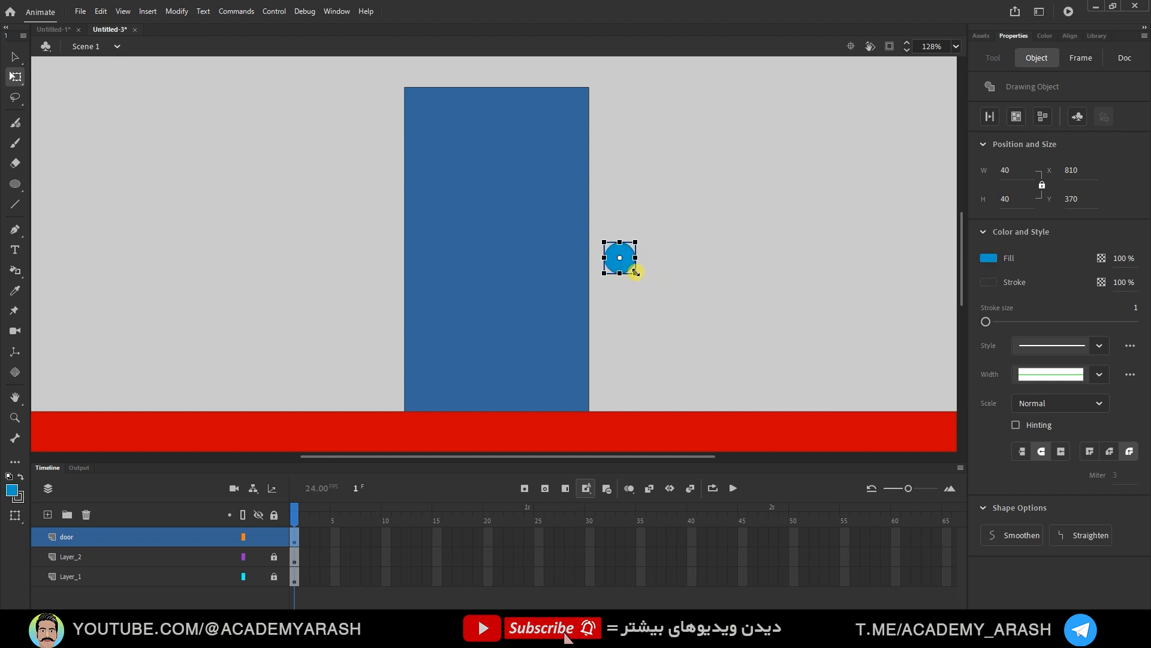
Shrink the circle to about 39 × 39 and place it as a knob inside the door's right edge, near X 739, Y 361
drag(635, 273, 635, 272)
drag(627, 264, 576, 255)
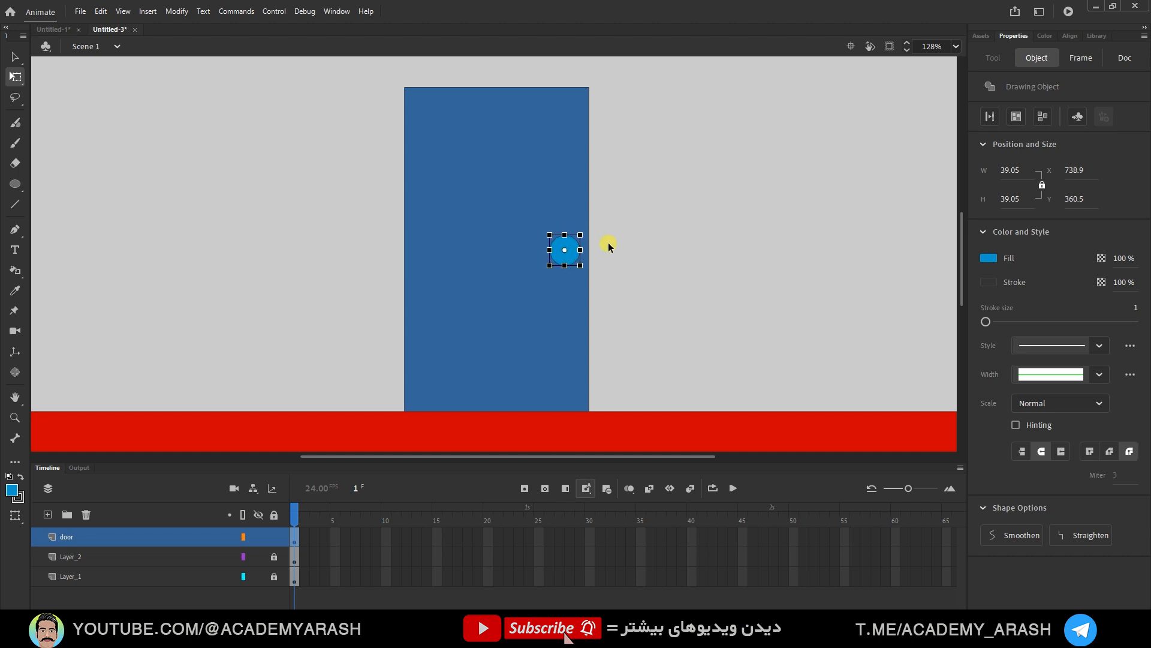
click(609, 246)
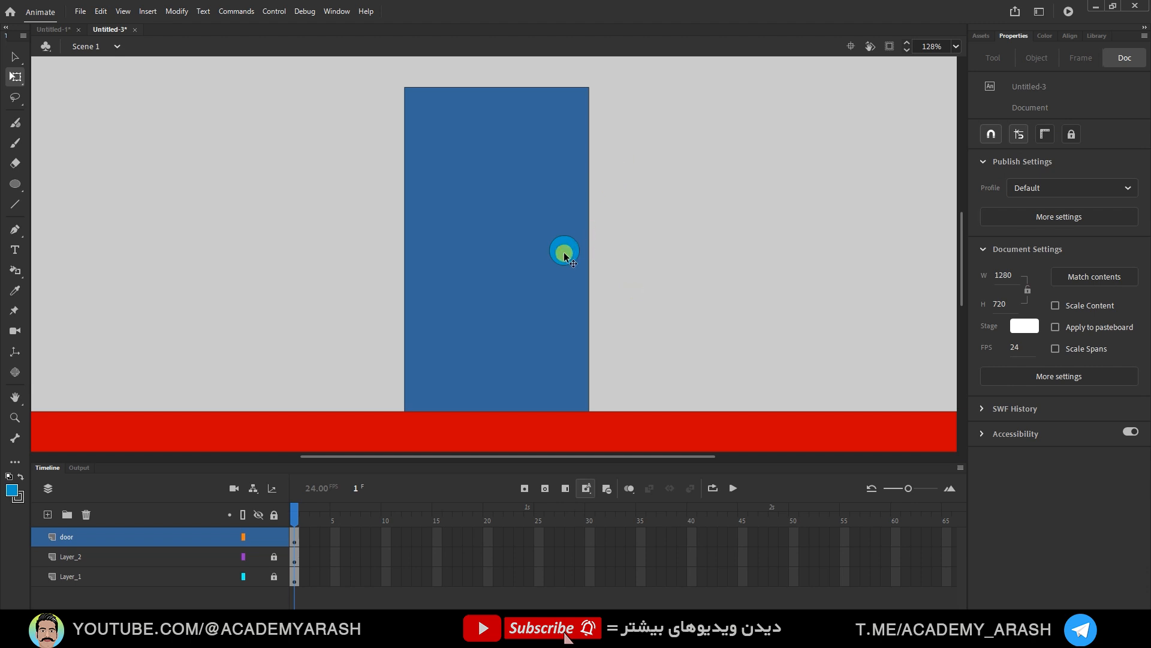
Combine the door and its knob into a single drawing object, undoing a small trial move
mouse_move(612, 73)
mouse_down()
mouse_move(377, 430)
mouse_move(403, 425)
mouse_up()
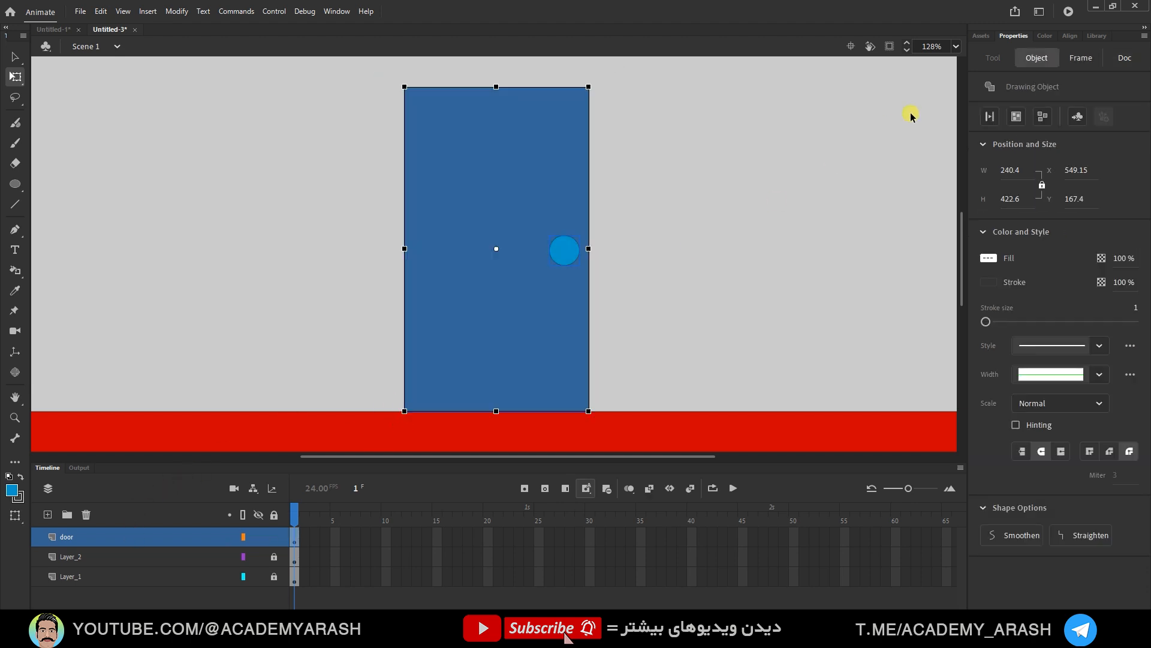
click(1014, 116)
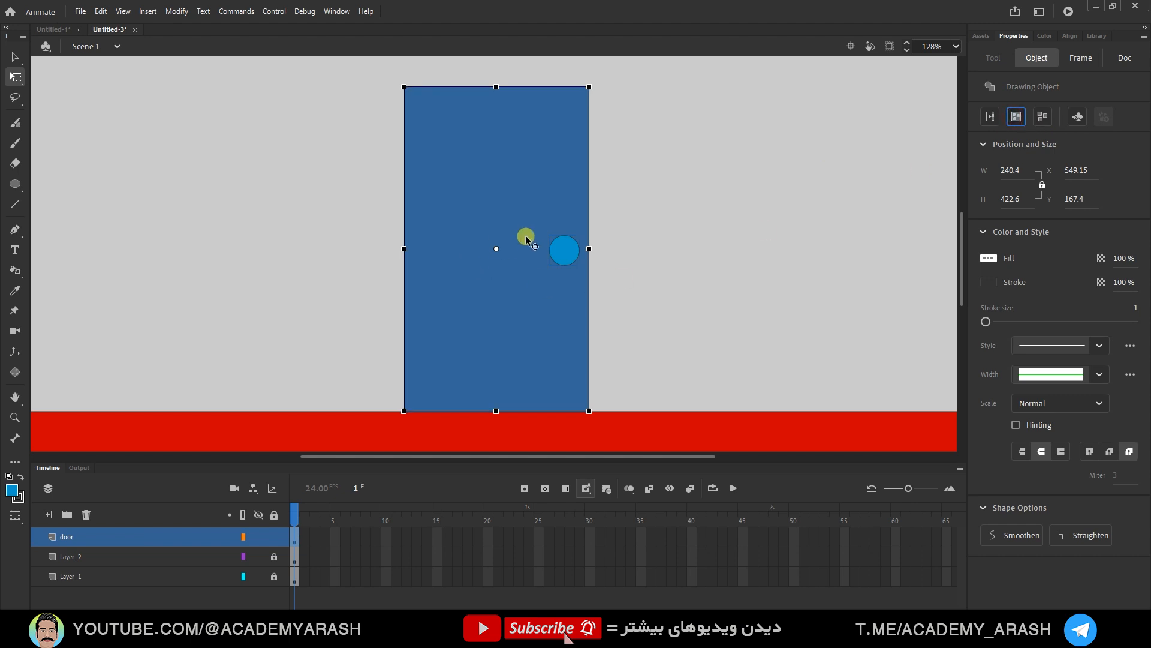
drag(534, 279, 588, 313)
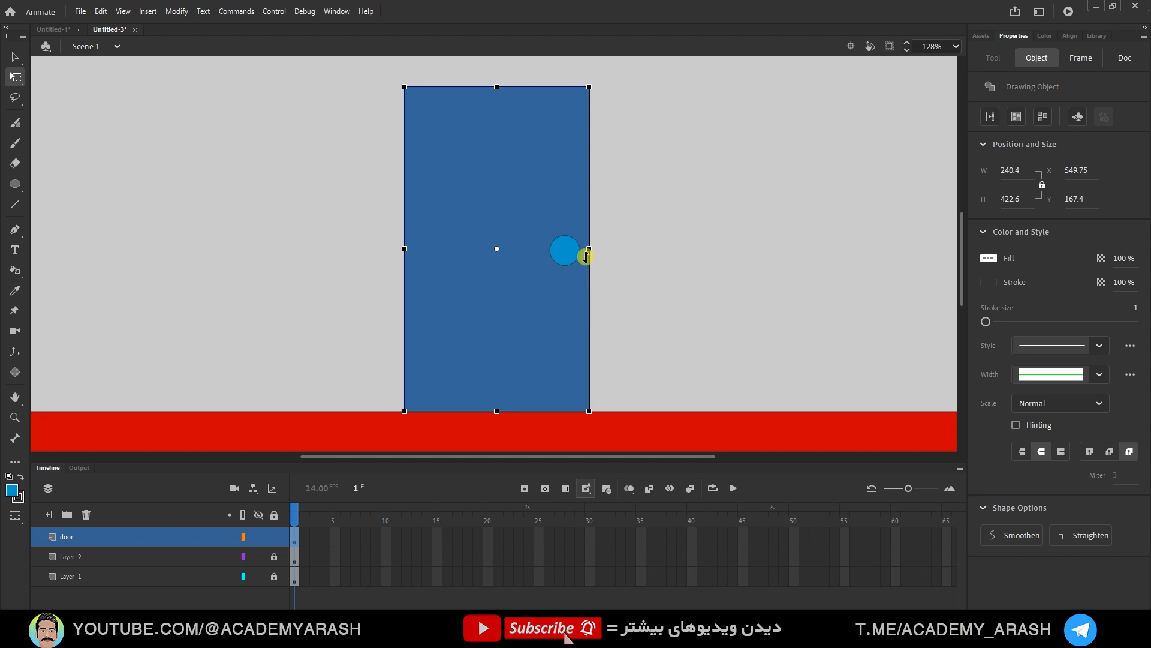
key(ctrl+z)
key(ctrl+z)
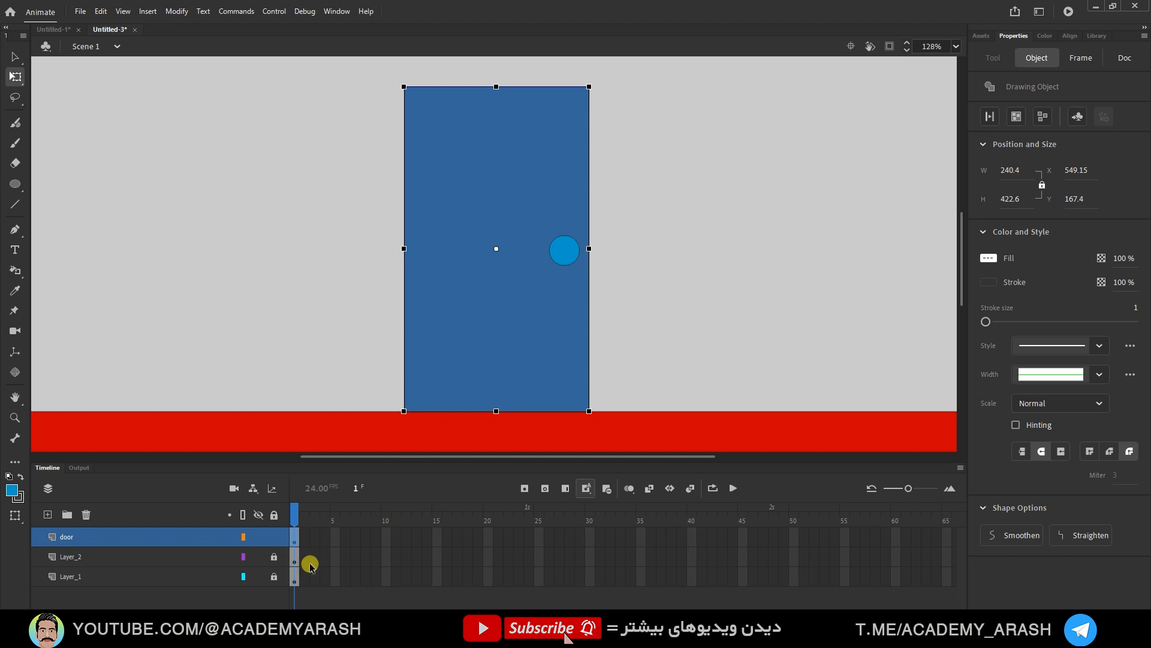
Extend all three layers to frame 50 and insert a keyframe at frame 10 on the door layer
drag(307, 535, 790, 584)
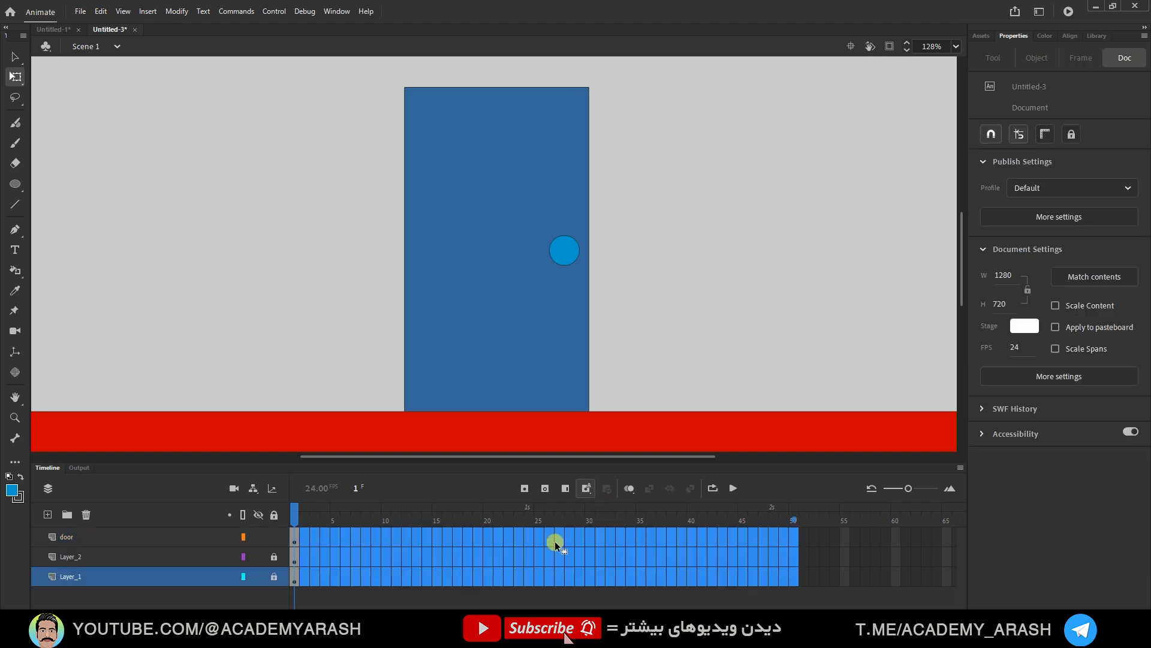
click(566, 488)
drag(793, 511, 388, 539)
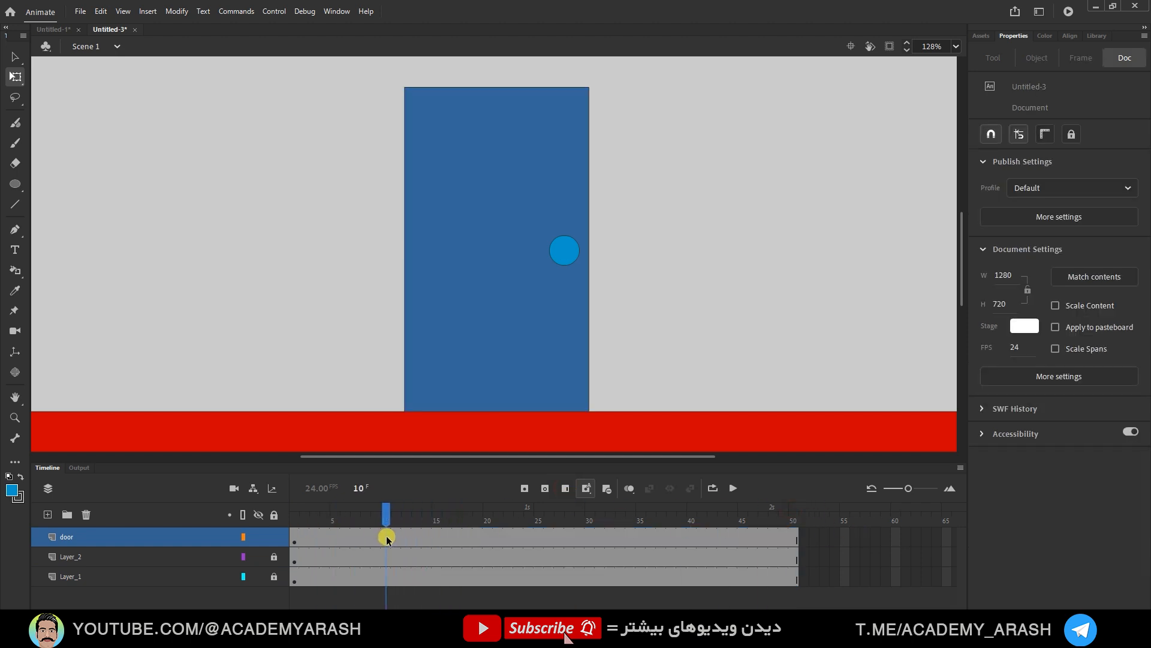
click(385, 542)
click(524, 488)
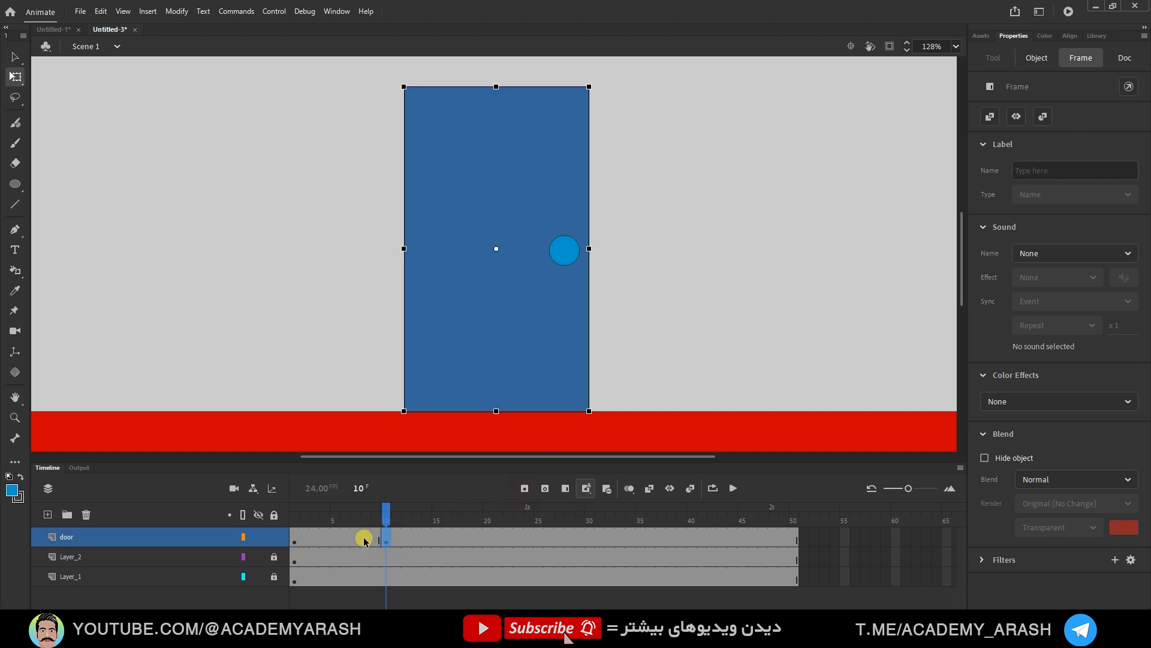
Insert another keyframe at frame 20 on the door layer
drag(383, 514, 489, 538)
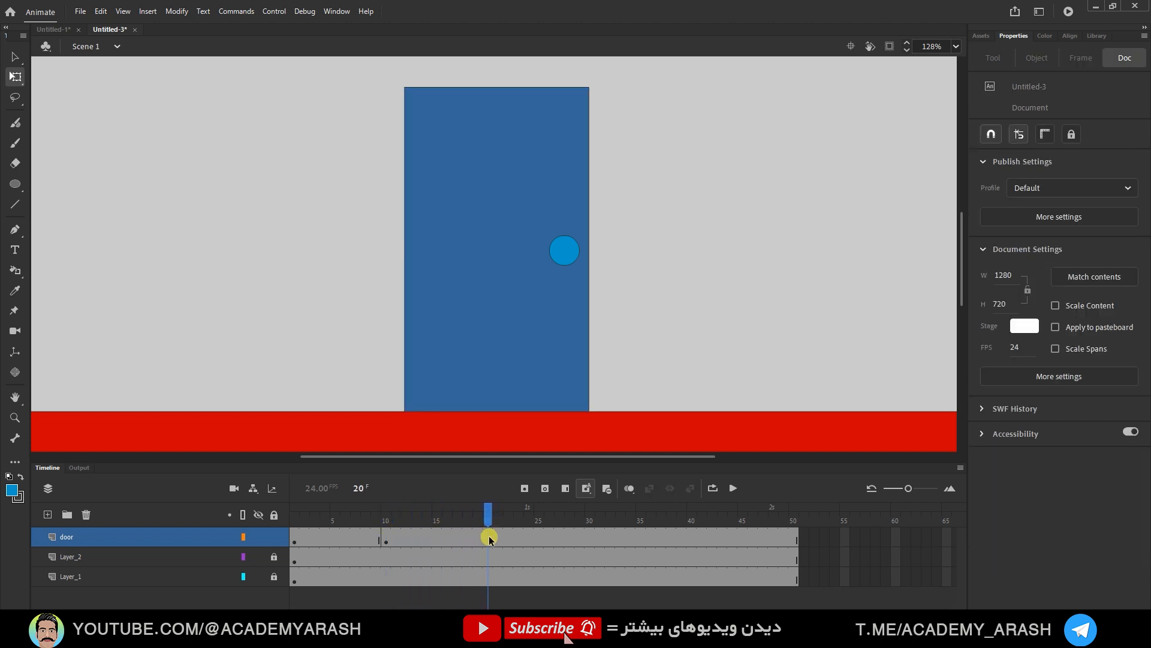
click(488, 539)
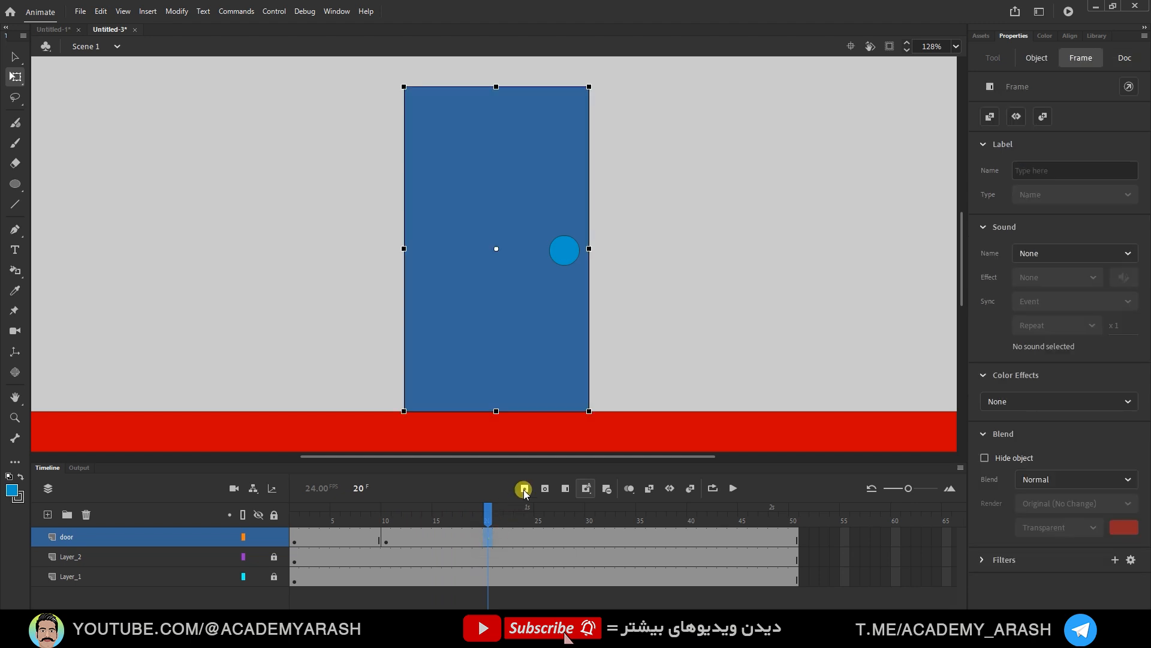
click(524, 488)
click(489, 538)
click(501, 394)
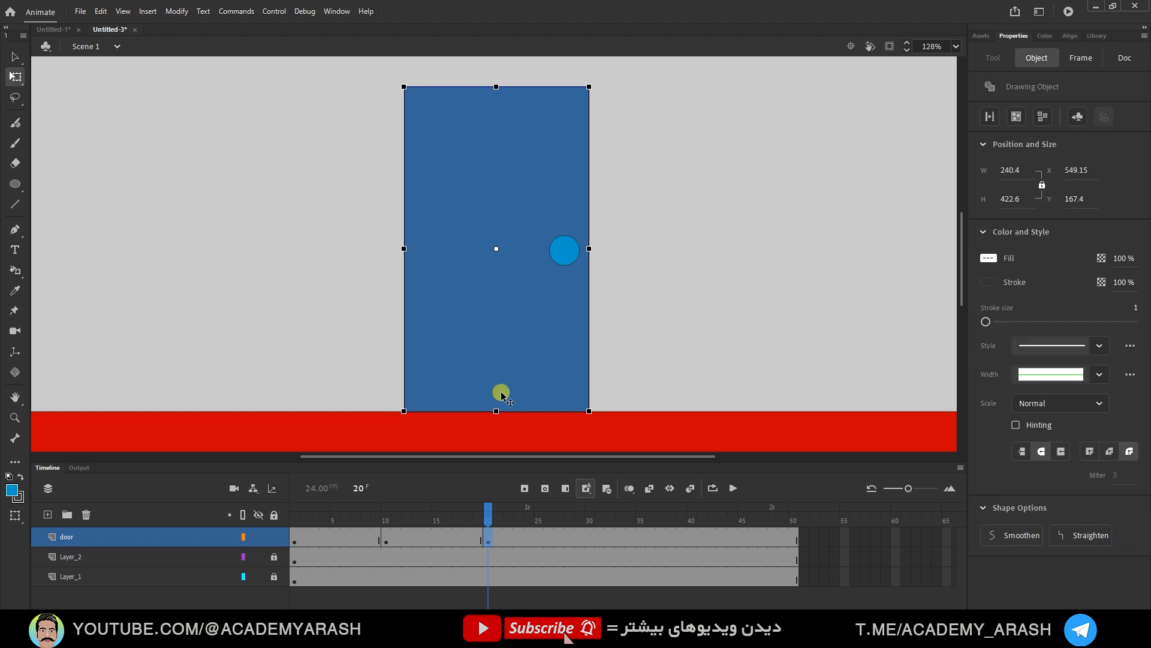
click(489, 515)
click(488, 521)
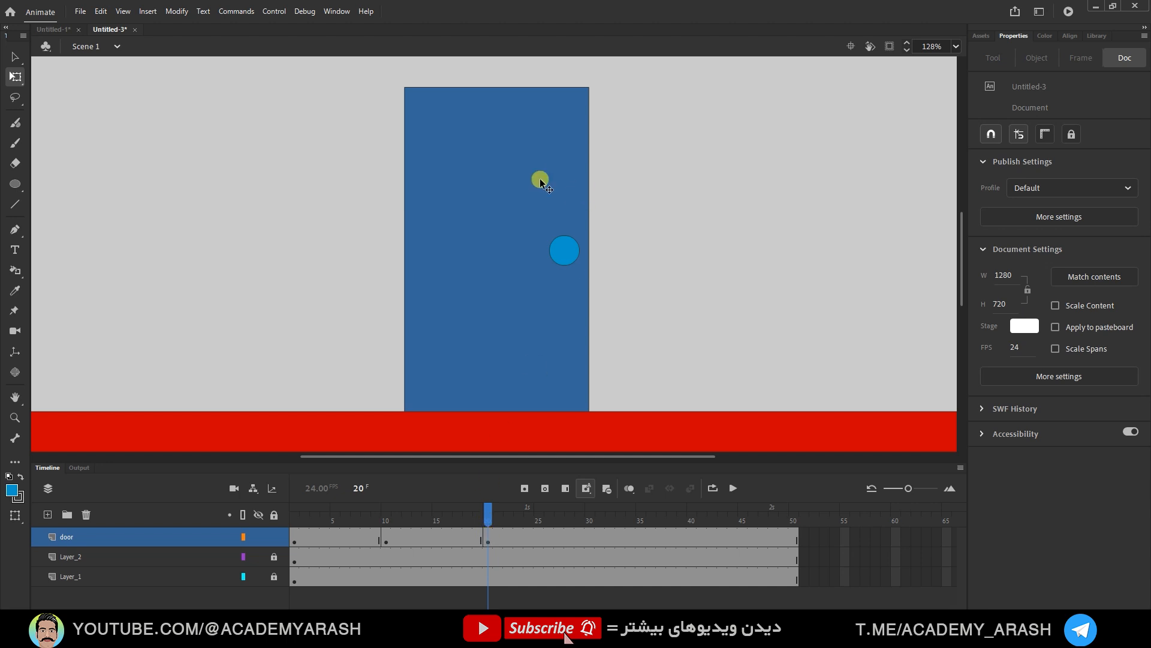
Distort the door at frame 20 in perspective, symmetrically stretching its knob-side edge to a height of about 516
click(537, 183)
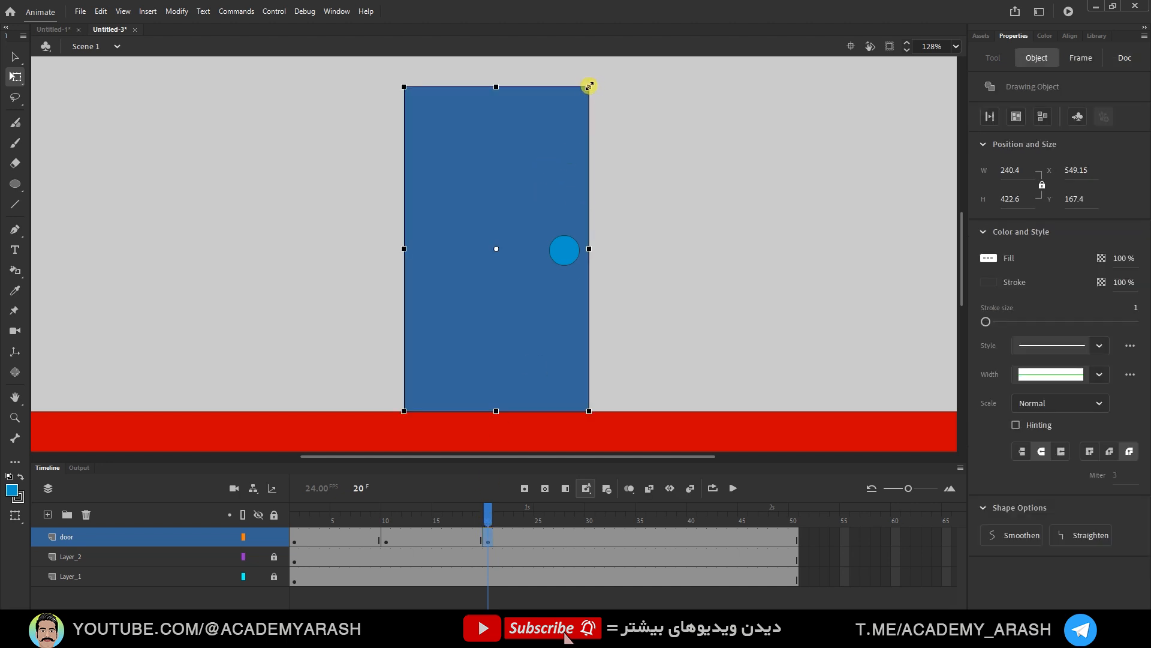
key(ctrl+shift)
drag(589, 87, 594, 46)
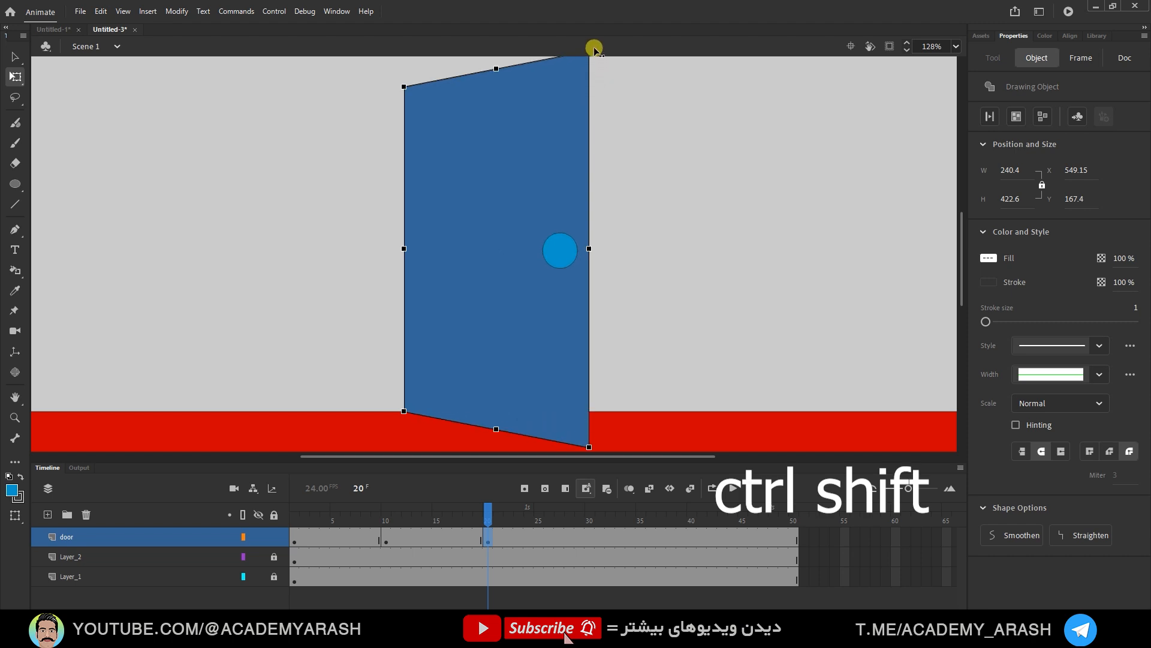
scroll(632, 293, up, 3)
scroll(632, 293, down, 3)
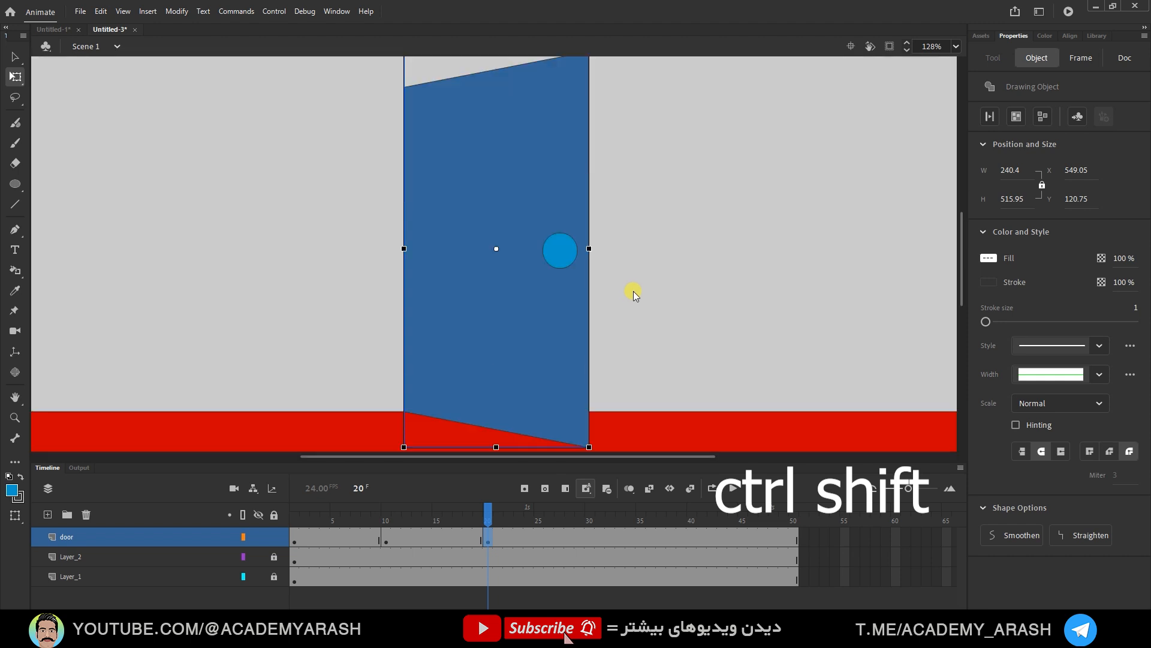
mouse_move(488, 514)
mouse_down()
mouse_move(458, 514)
mouse_move(495, 514)
mouse_up()
click(594, 60)
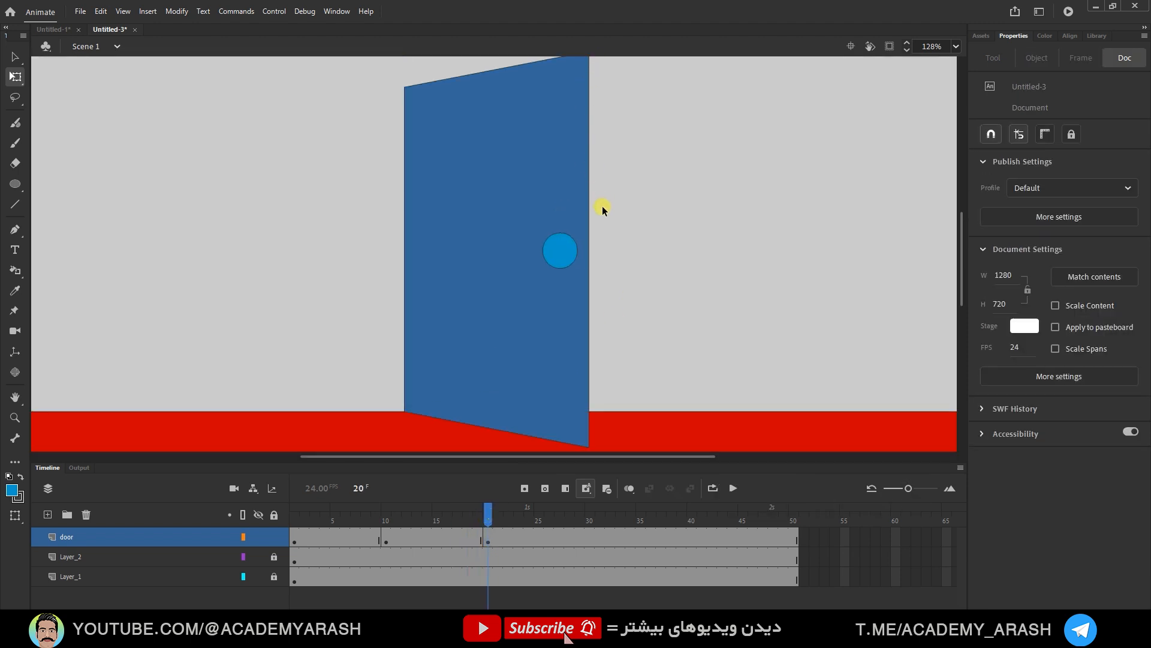
Set the door's transformation point on its left edge and squash the door toward it to a width of about 3.2
click(493, 234)
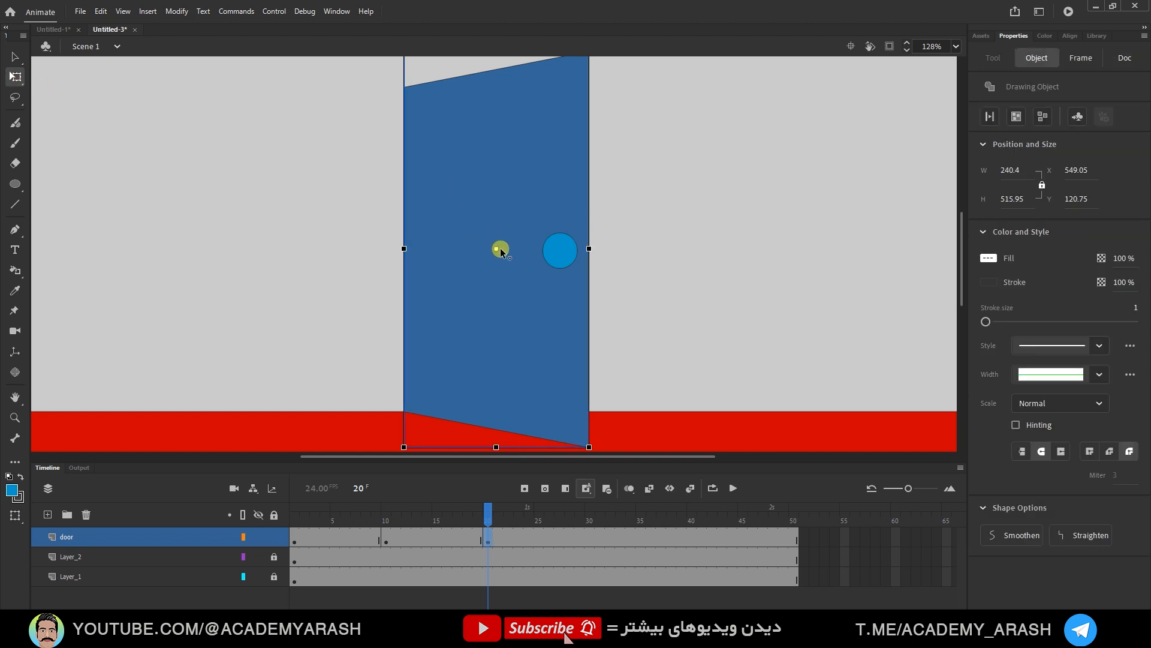
drag(497, 249, 404, 249)
drag(589, 250, 405, 264)
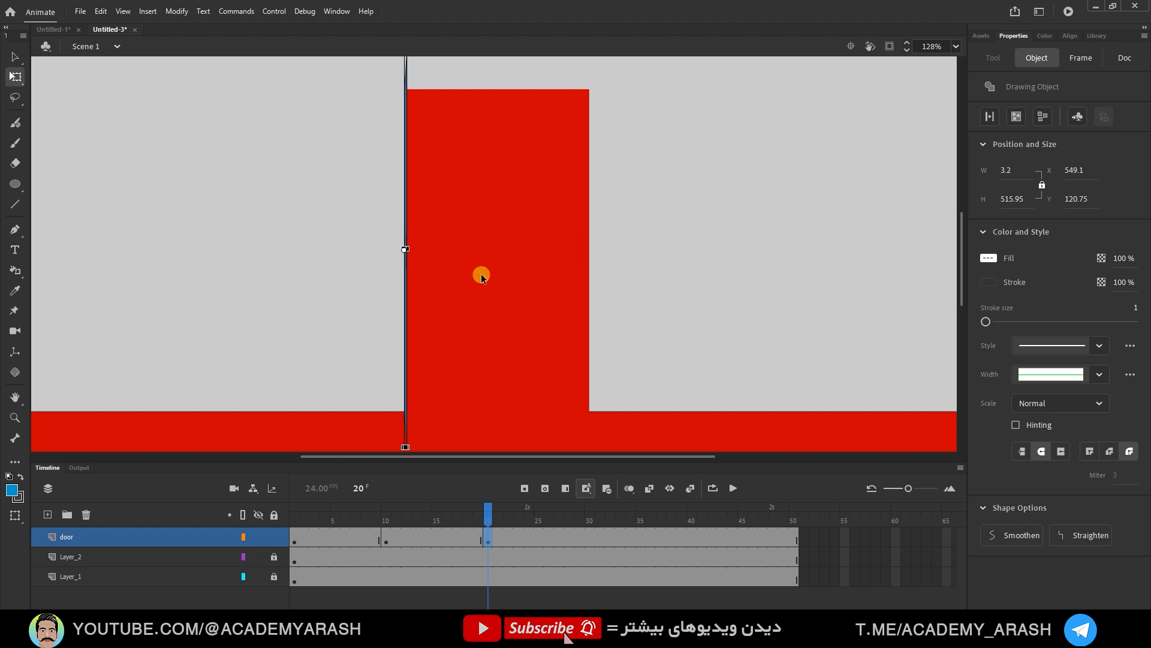
drag(498, 495, 487, 516)
click(480, 368)
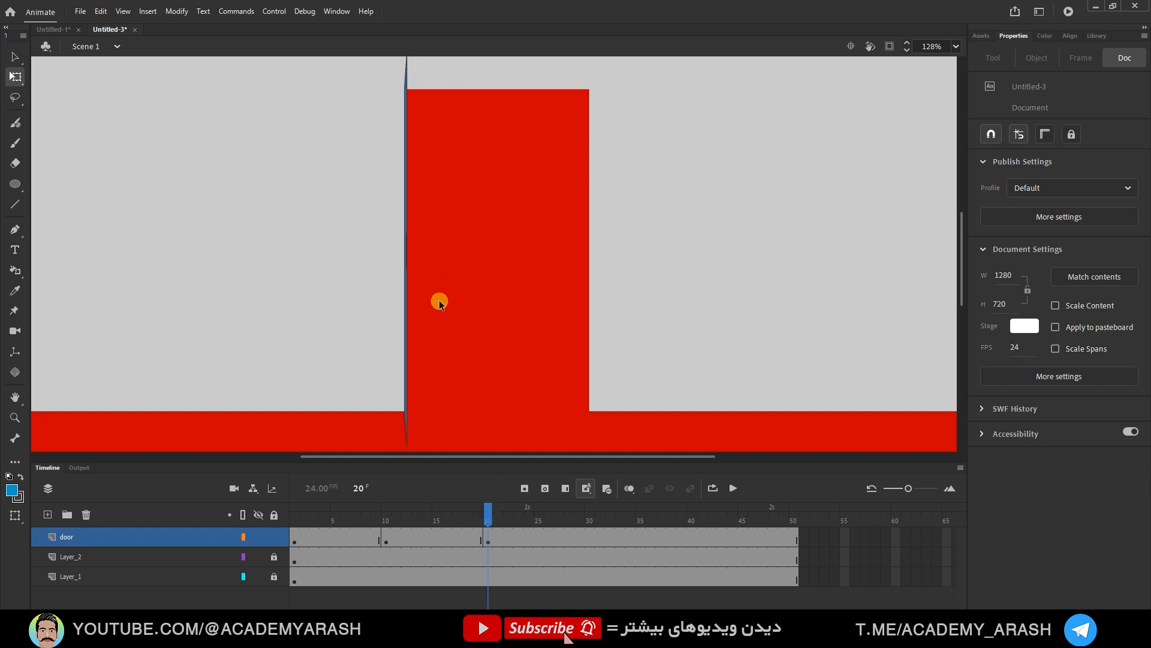
Add a layer above the door layer and draw a thin blue rectangle, about 8 × 509, along the opened door's edge at frame 20
click(58, 537)
click(47, 514)
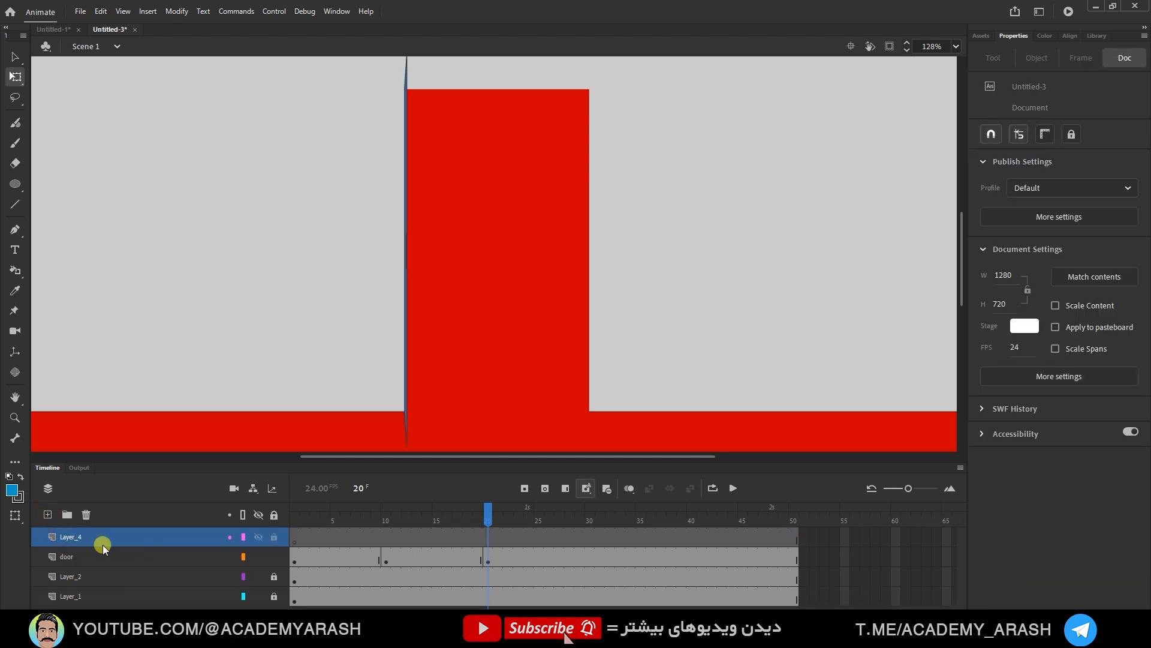
click(15, 184)
click(66, 186)
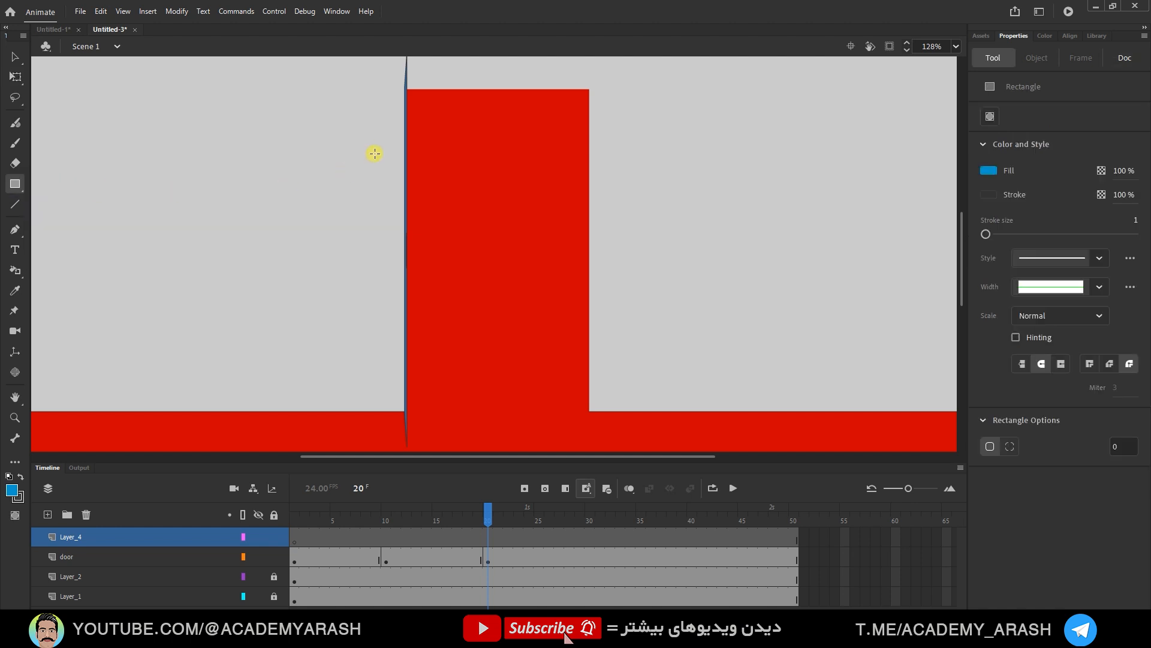
scroll(375, 154, up, 3)
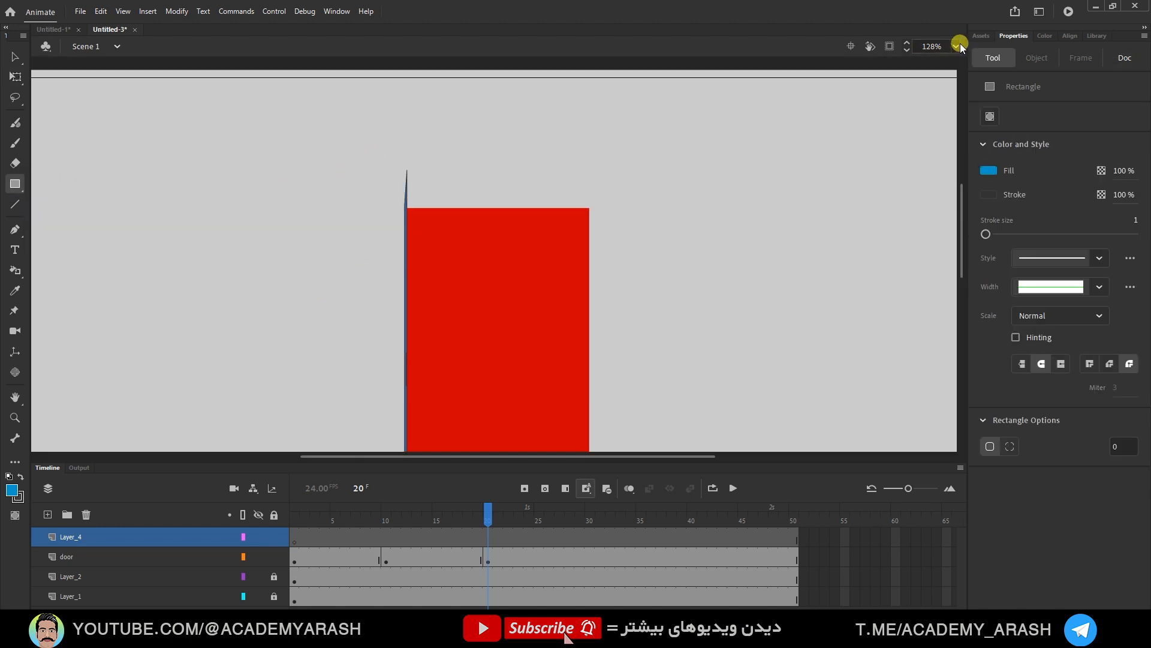
double_click(9, 419)
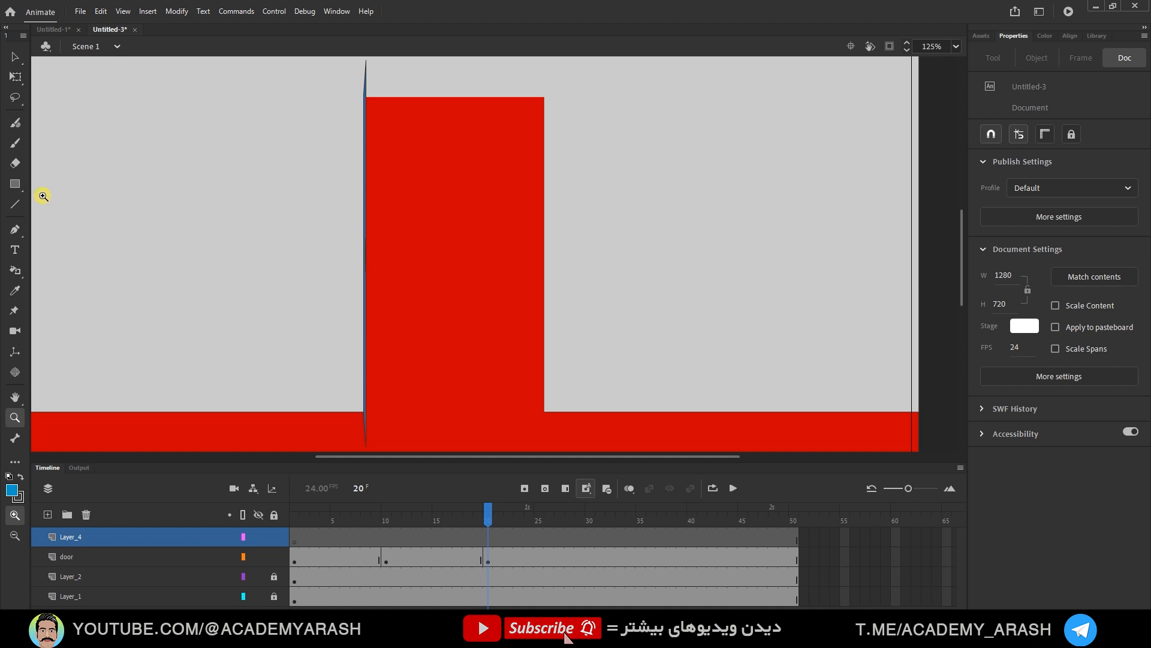
click(14, 184)
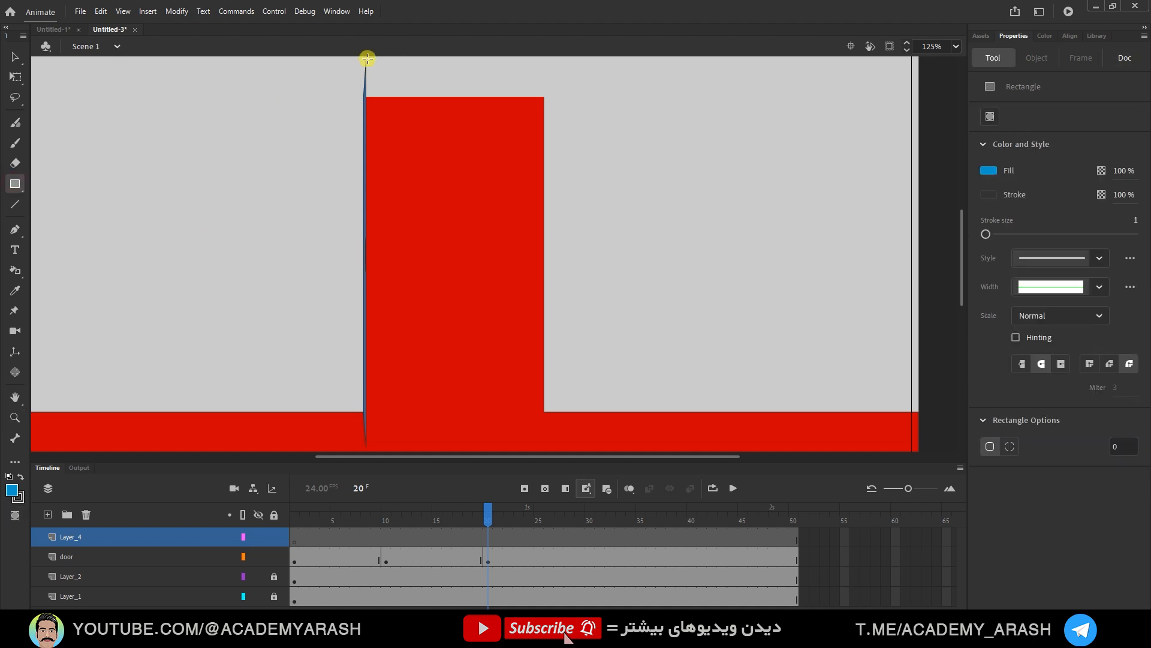
mouse_move(368, 62)
mouse_down()
mouse_move(398, 378)
mouse_move(374, 447)
mouse_up()
Convert the thin rectangle's fill and outline together into a drawing object
click(15, 418)
drag(436, 153, 313, 226)
click(24, 80)
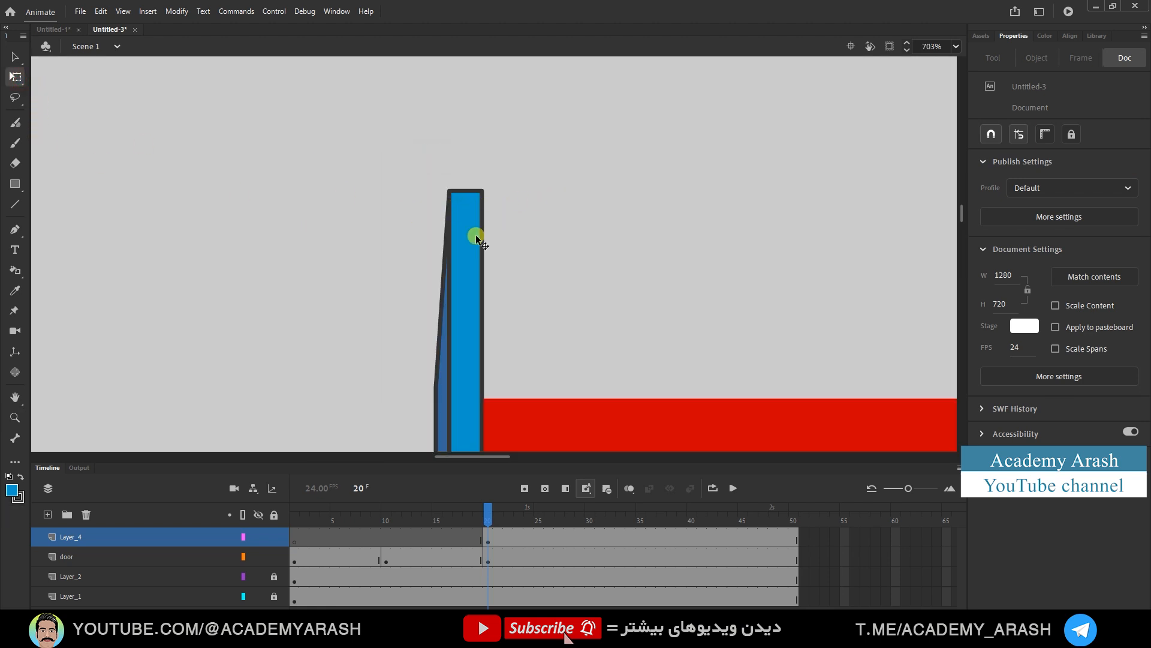
click(468, 265)
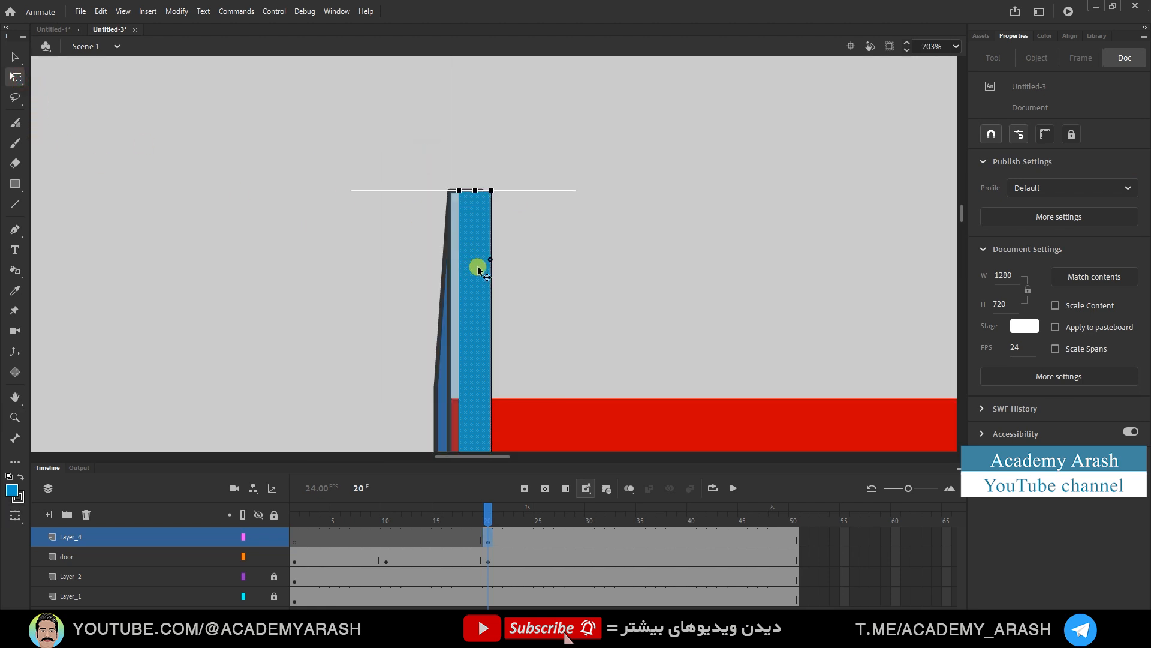
click(464, 283)
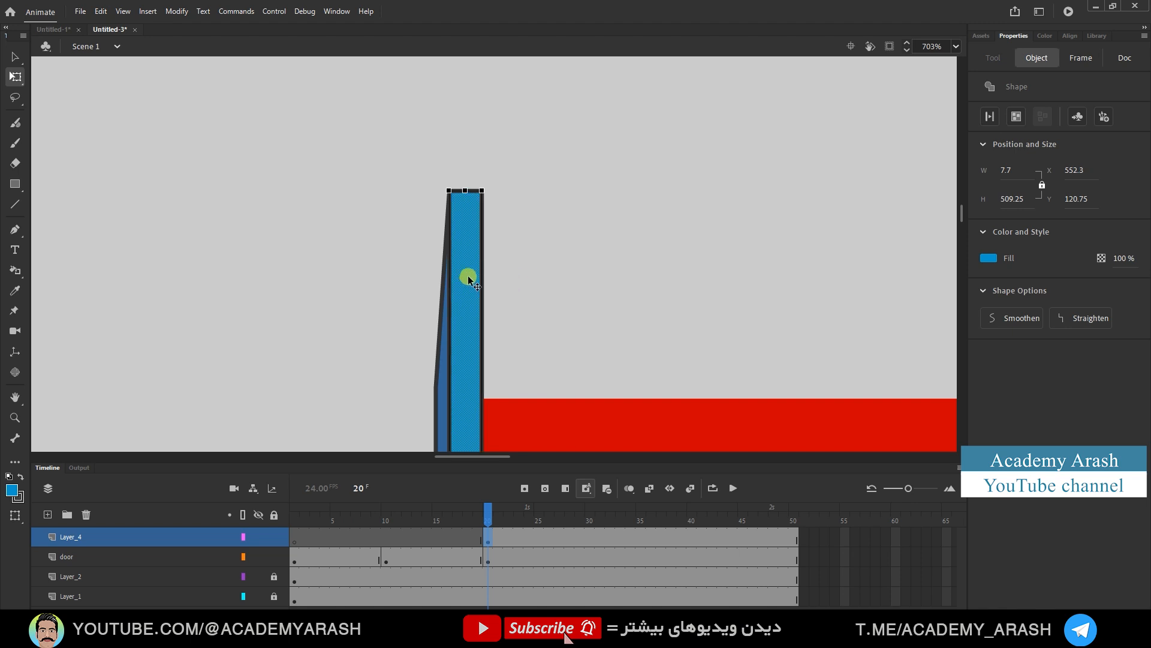
double_click(467, 277)
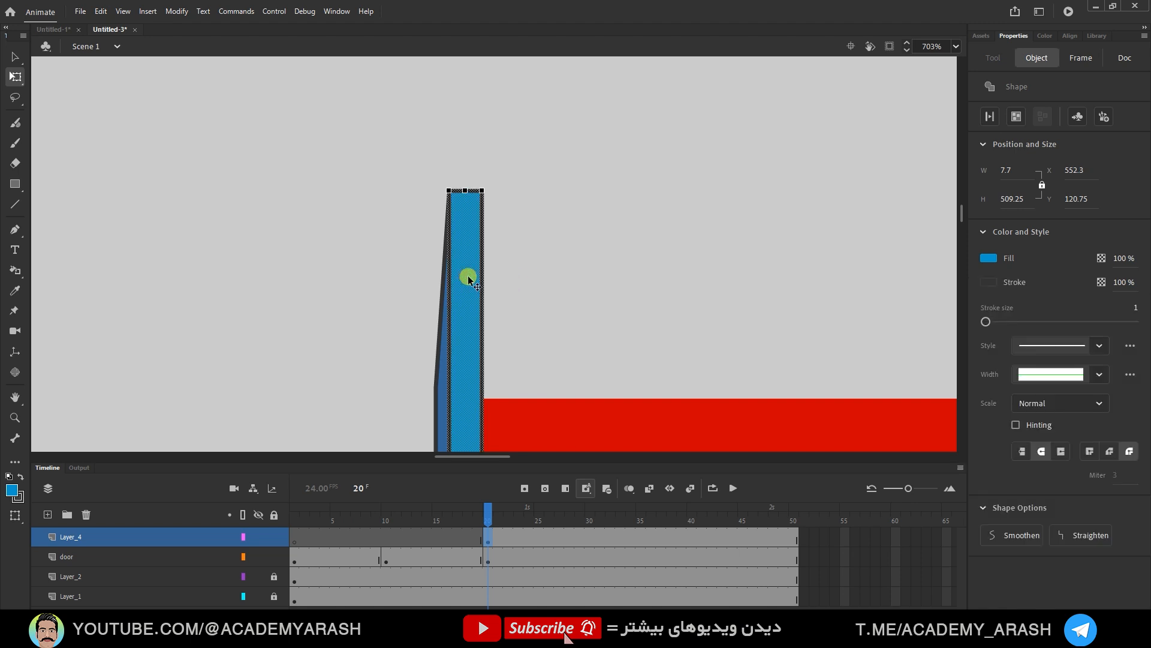
click(1014, 117)
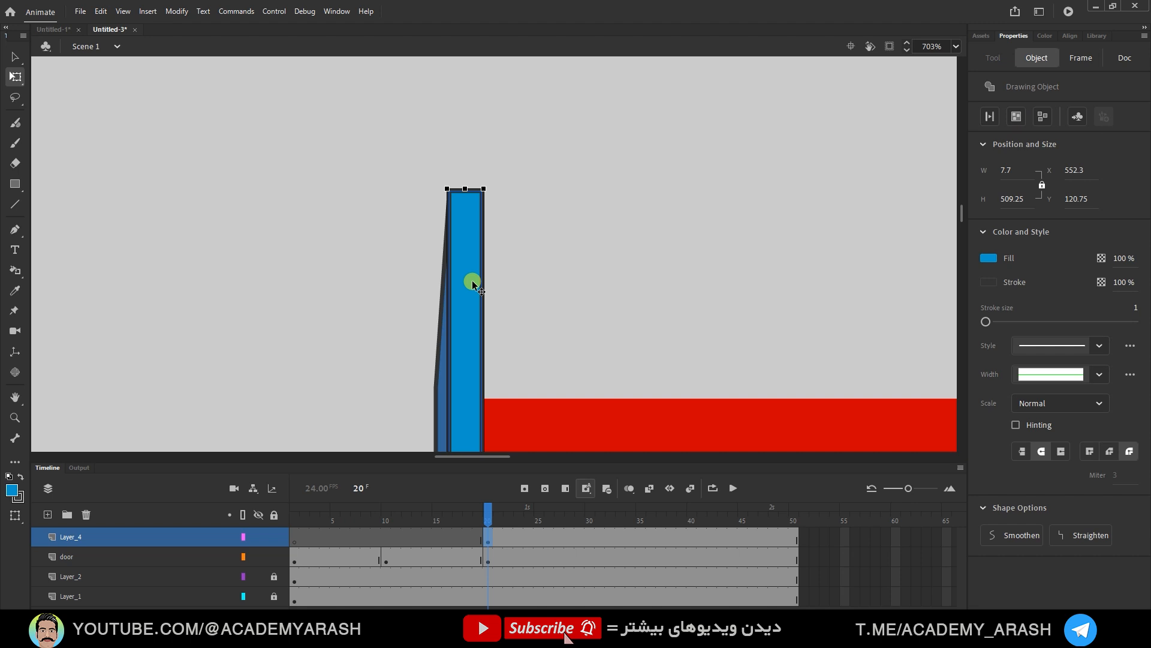
Stretch the thin strip downward to a height of about 516 so that it meets the door's lower tip
mouse_move(472, 279)
mouse_down()
mouse_move(493, 281)
mouse_move(502, 215)
mouse_move(477, 276)
mouse_up()
scroll(477, 300, down, 5)
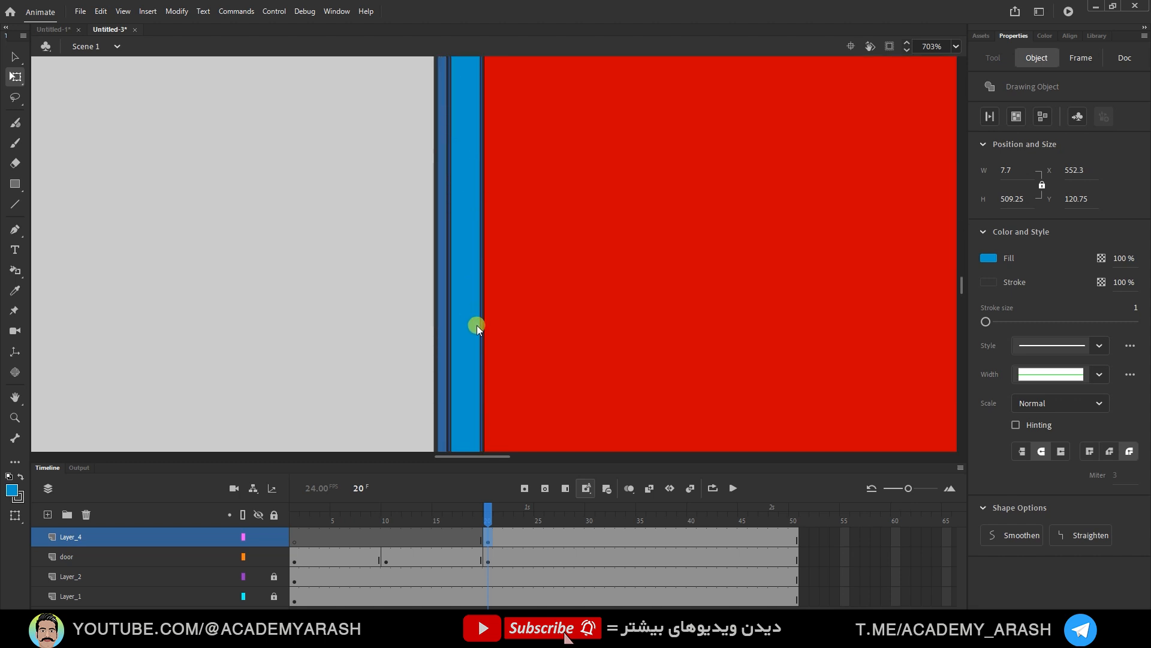
scroll(476, 325, down, 5)
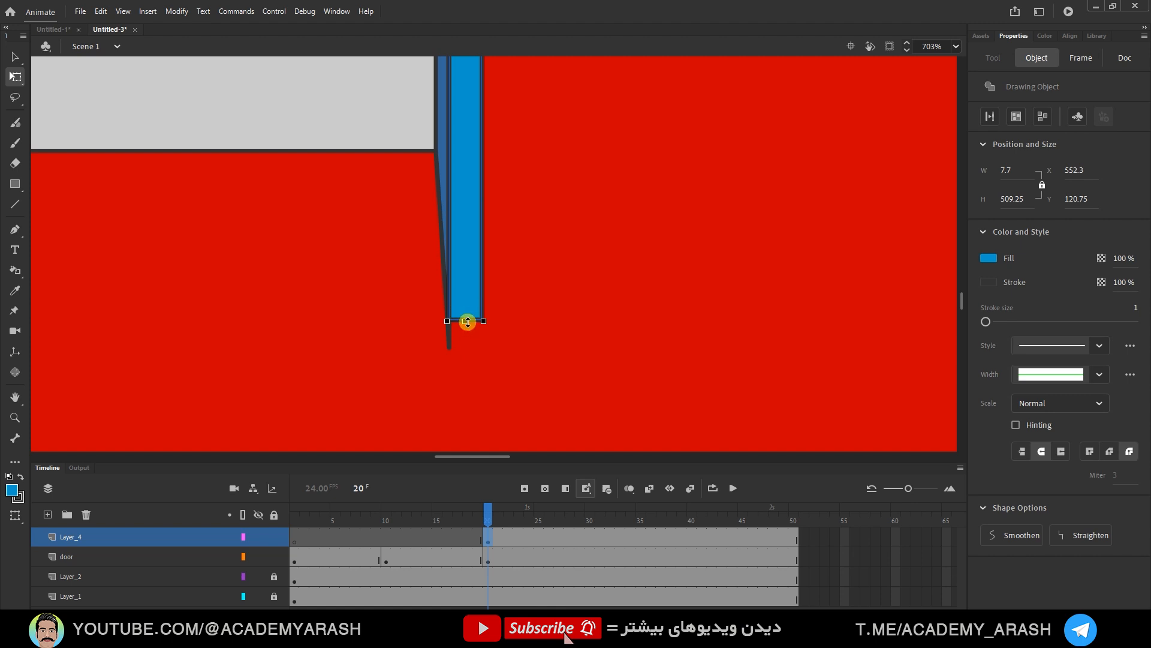
drag(468, 321, 467, 347)
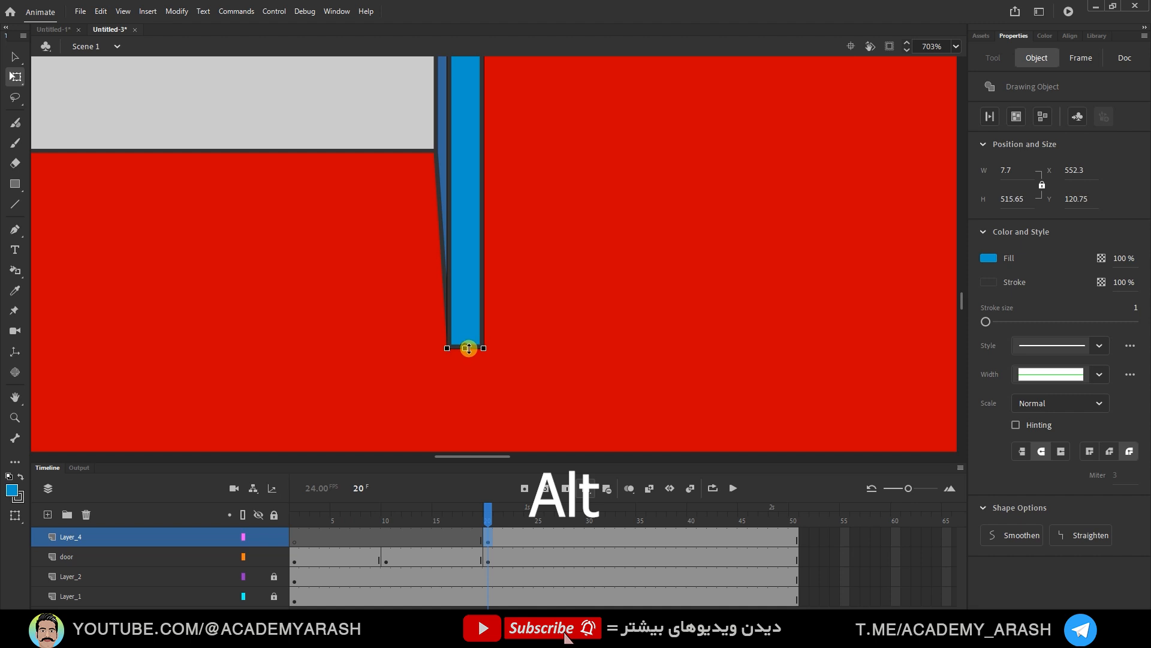
click(536, 330)
click(465, 330)
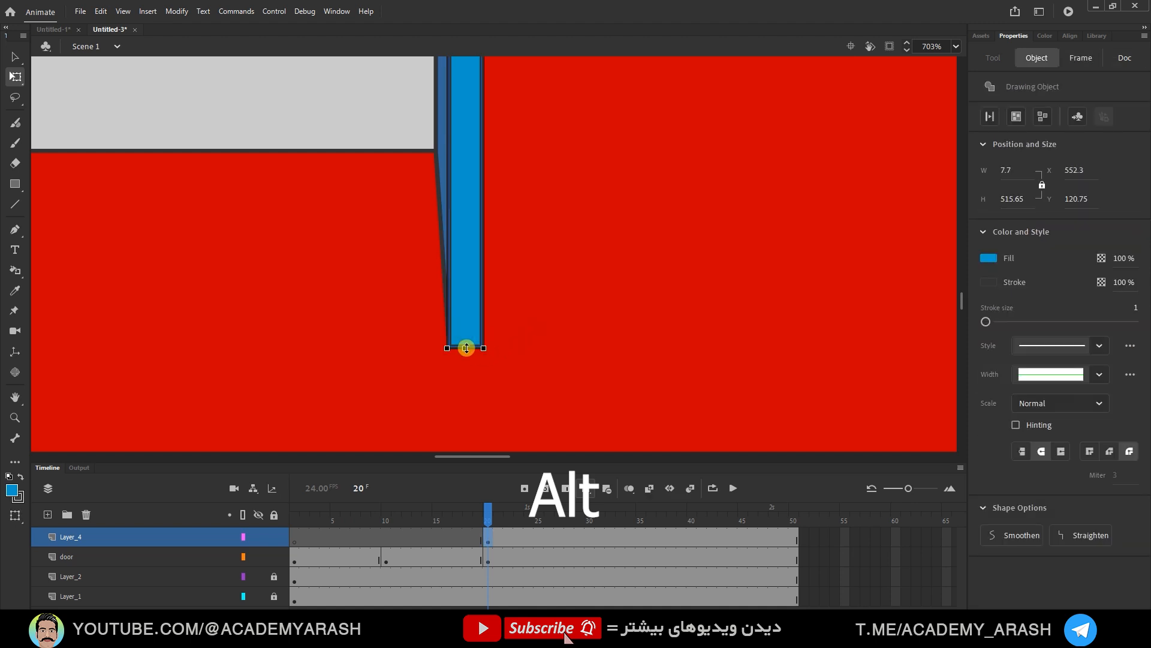
click(520, 333)
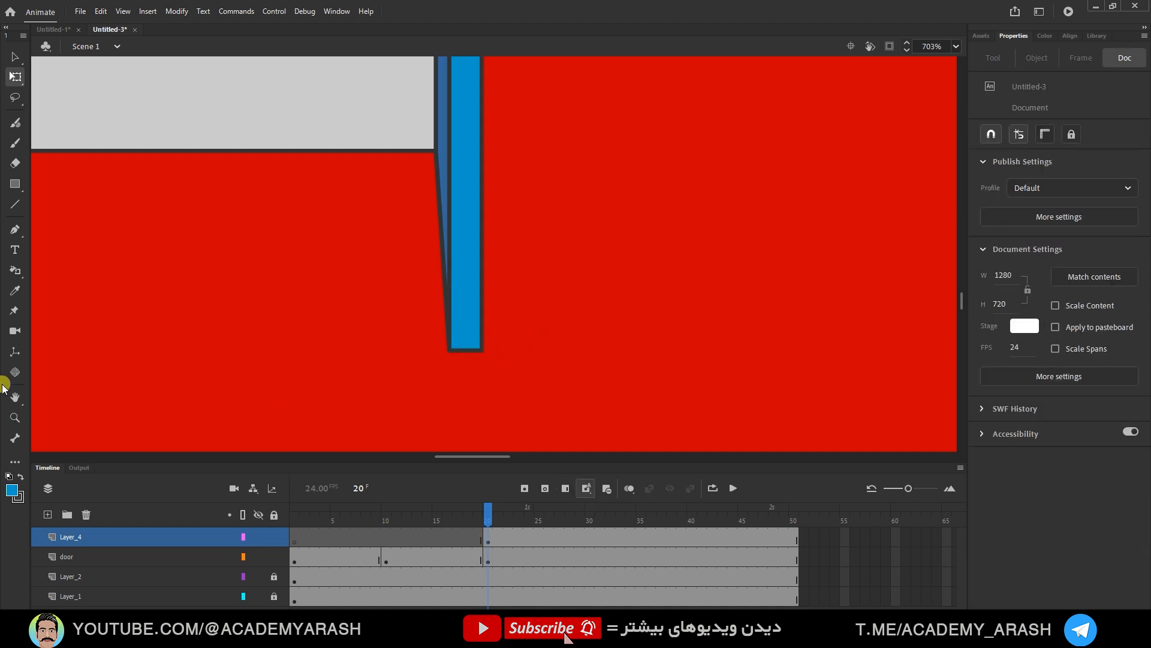
Duplicate the door-edge strip's keyframe from frame 20 to frame 10 on Layer_4
click(15, 417)
alt+click(641, 180)
alt+click(695, 174)
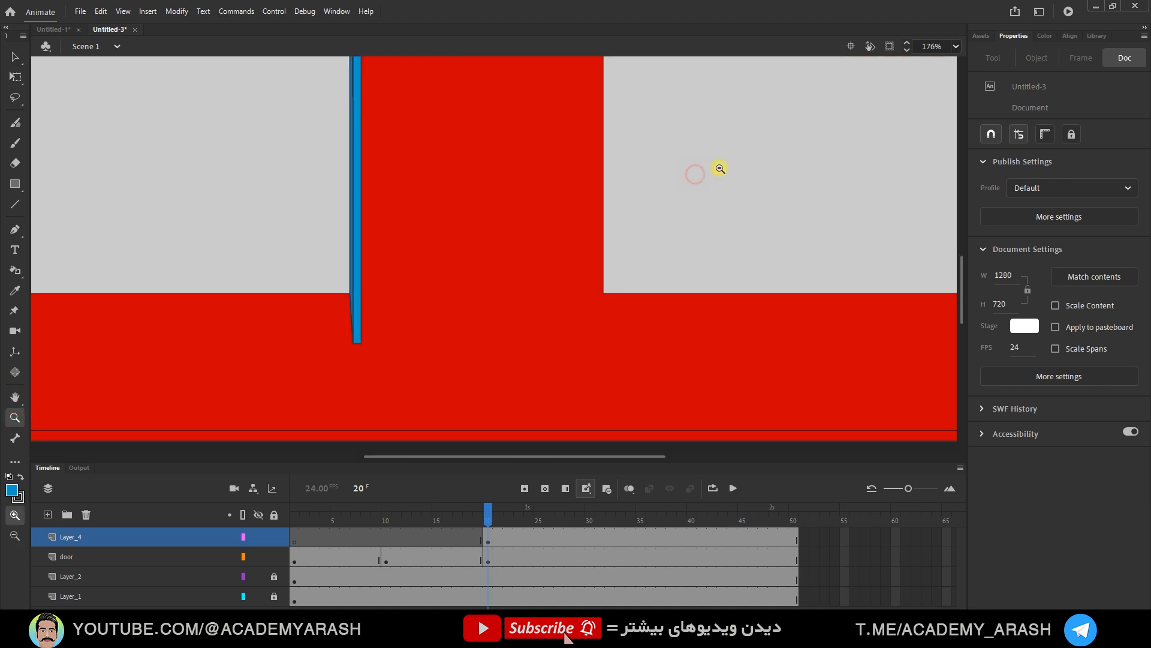
drag(569, 142, 527, 234)
click(488, 540)
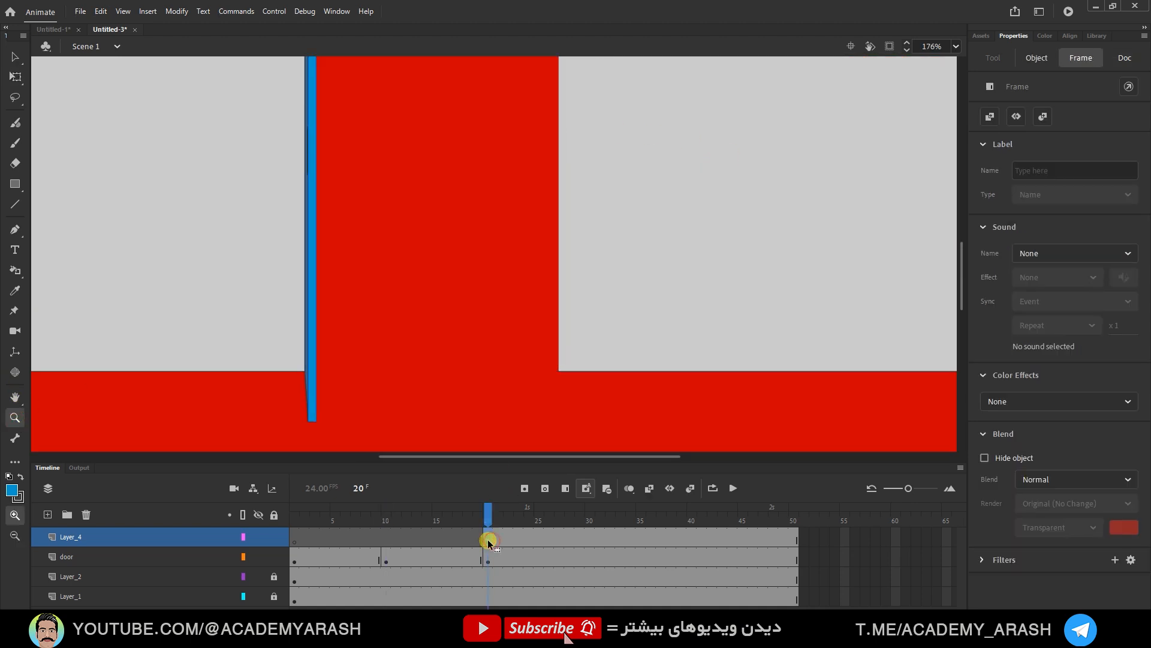
key(F7)
key(alt)
drag(488, 539, 386, 540)
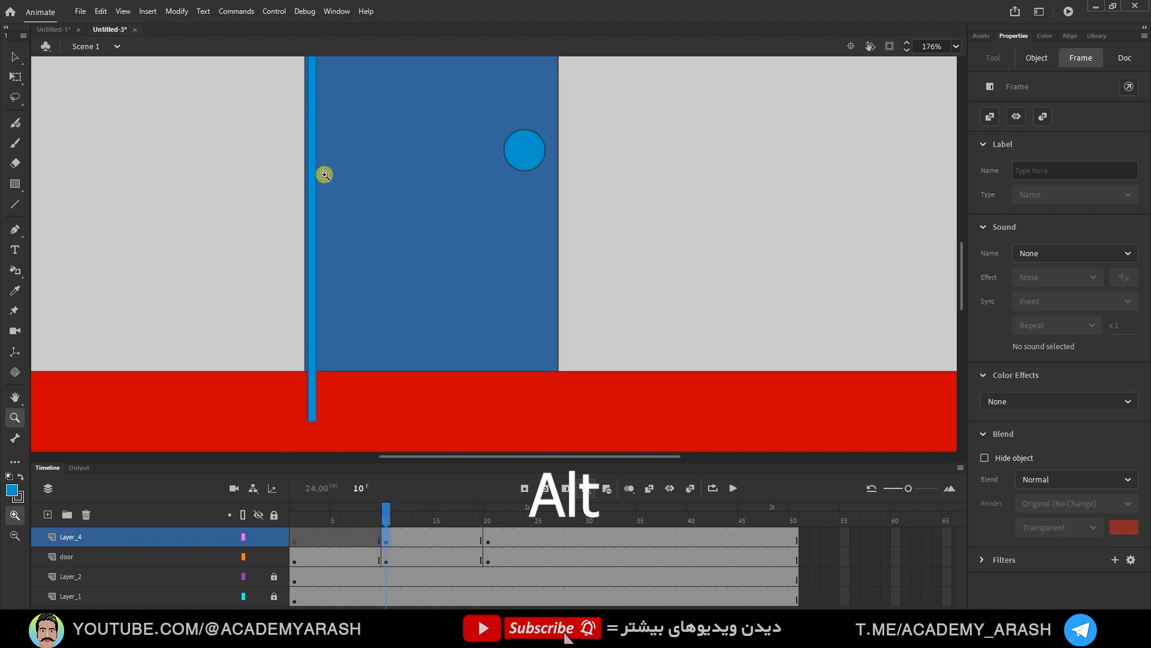
click(388, 542)
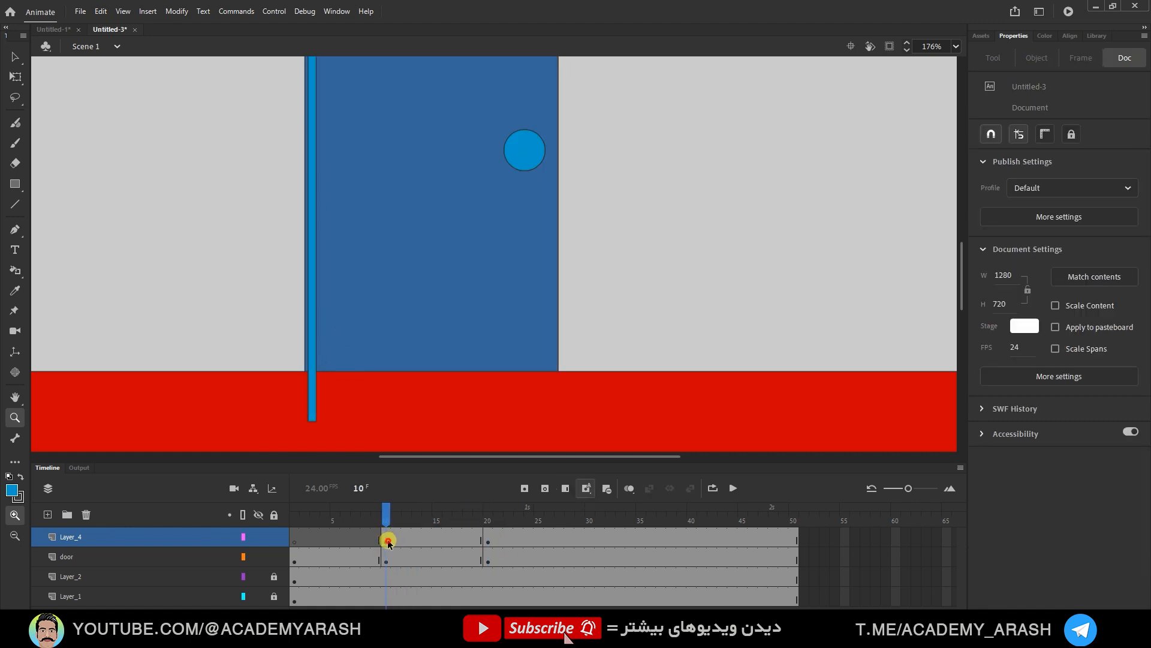
At frame 10, move the thin strip across to the closed door's right edge
click(15, 57)
click(309, 333)
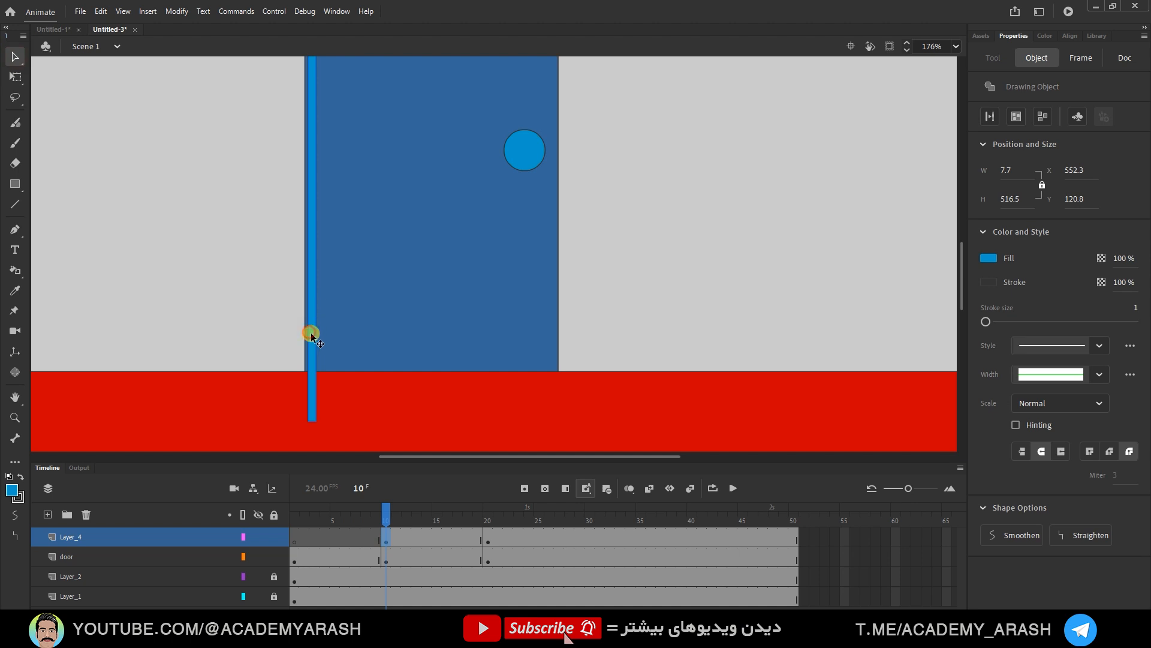
click(15, 76)
click(321, 248)
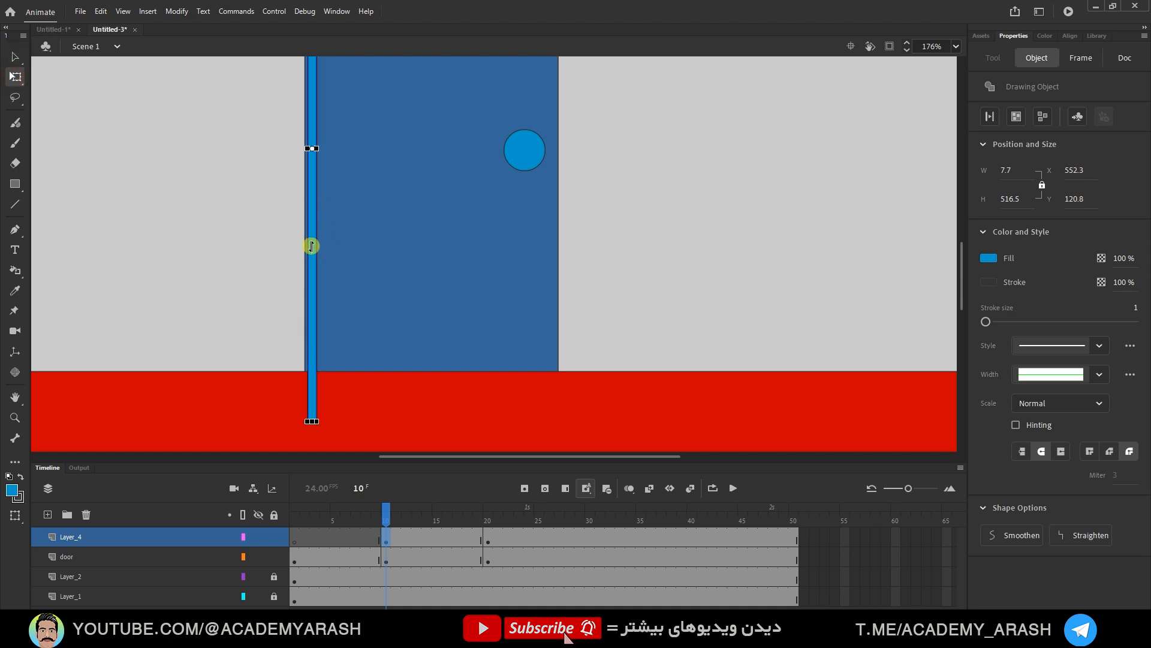
drag(313, 248, 554, 278)
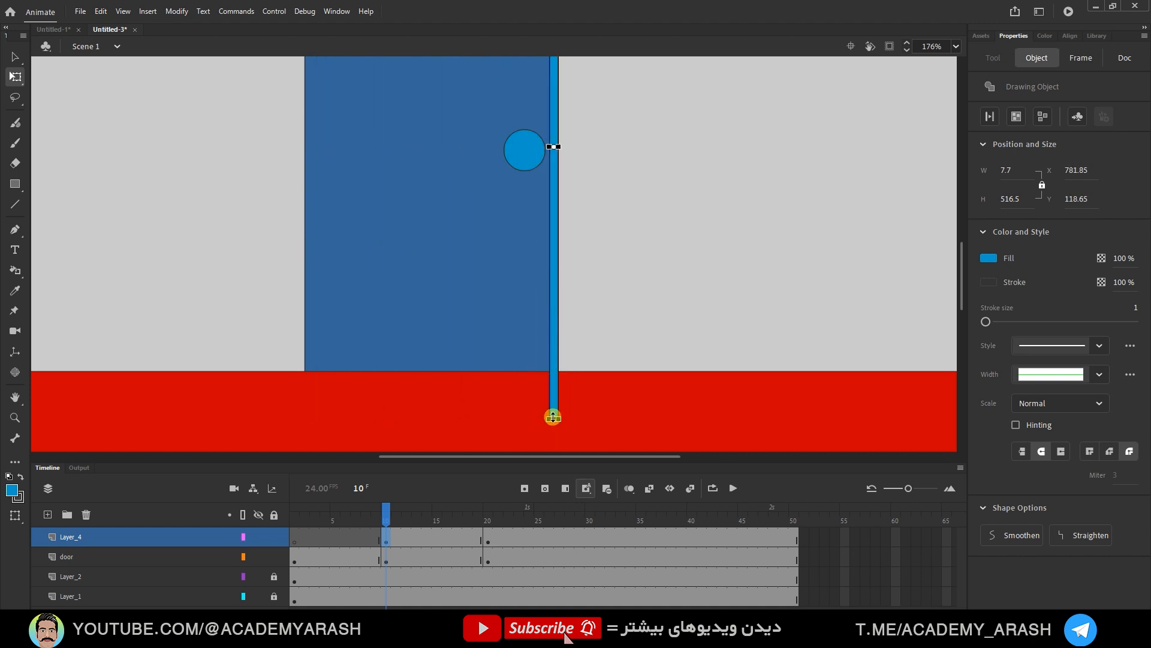
Shorten the strip from its lower end to the door's bottom edge, making it about 471 high
drag(558, 418, 582, 372)
key(ctrl+z)
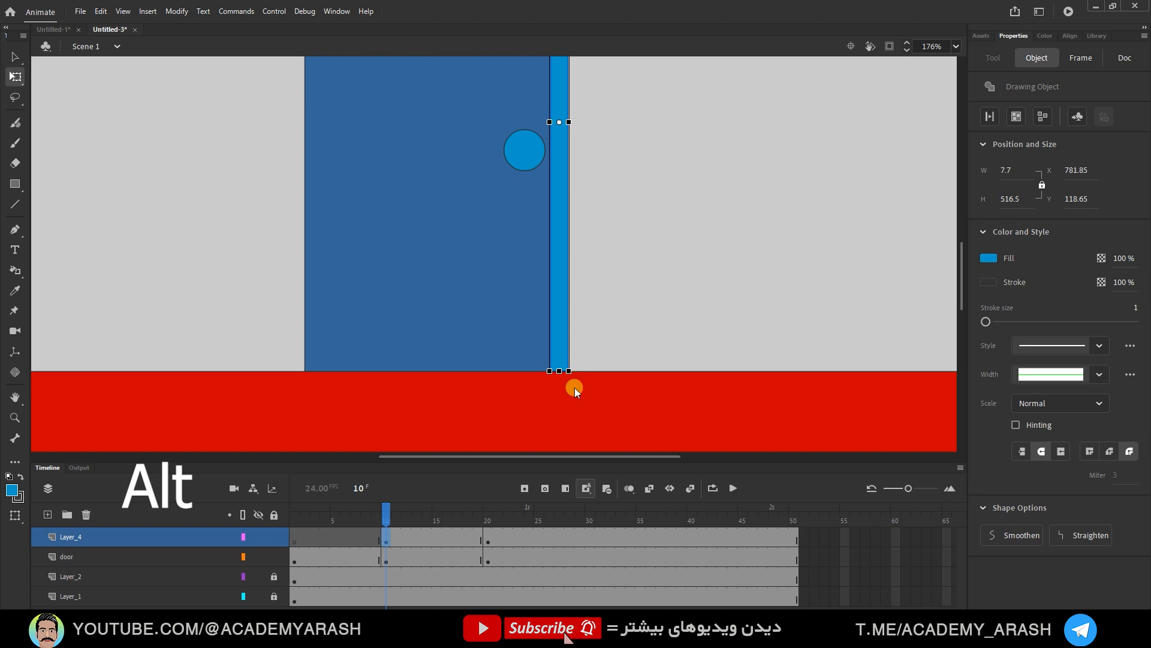
drag(554, 419, 553, 371)
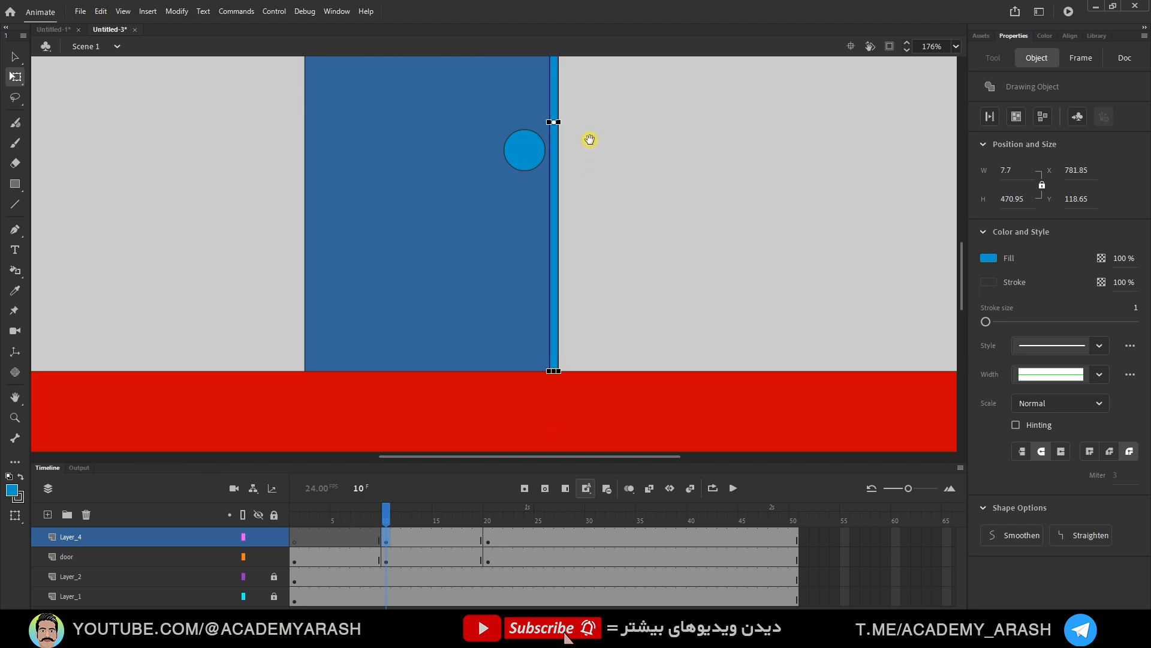
Lower the strip's upper end to the door's top edge, making it about 422 high
drag(589, 139, 511, 352)
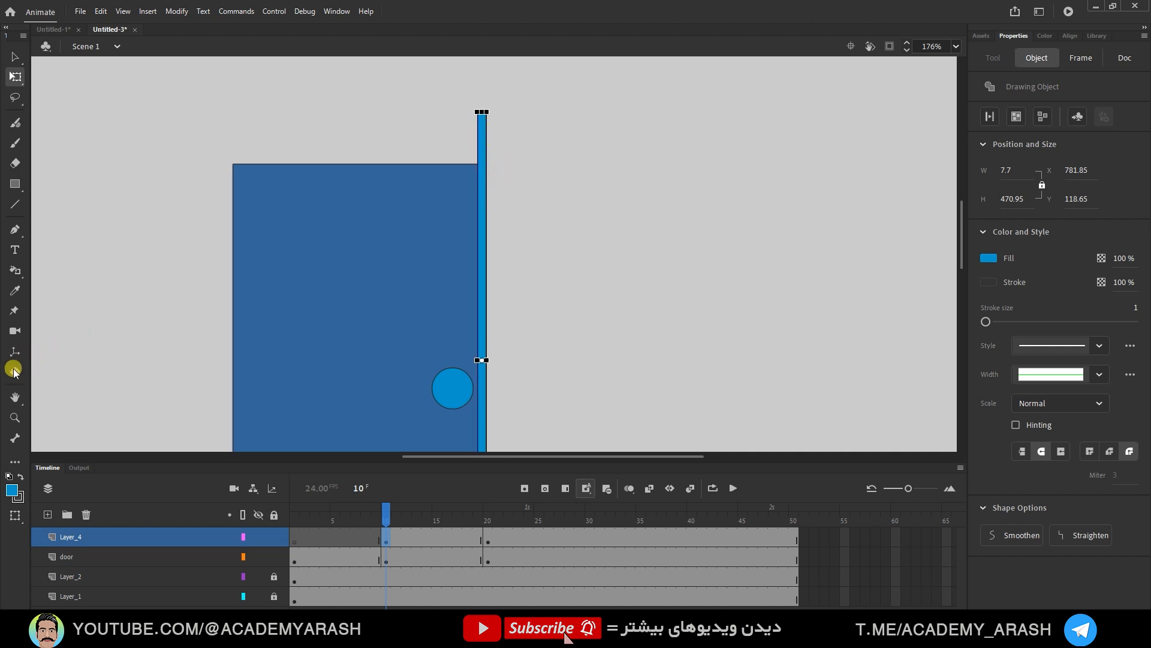
click(15, 418)
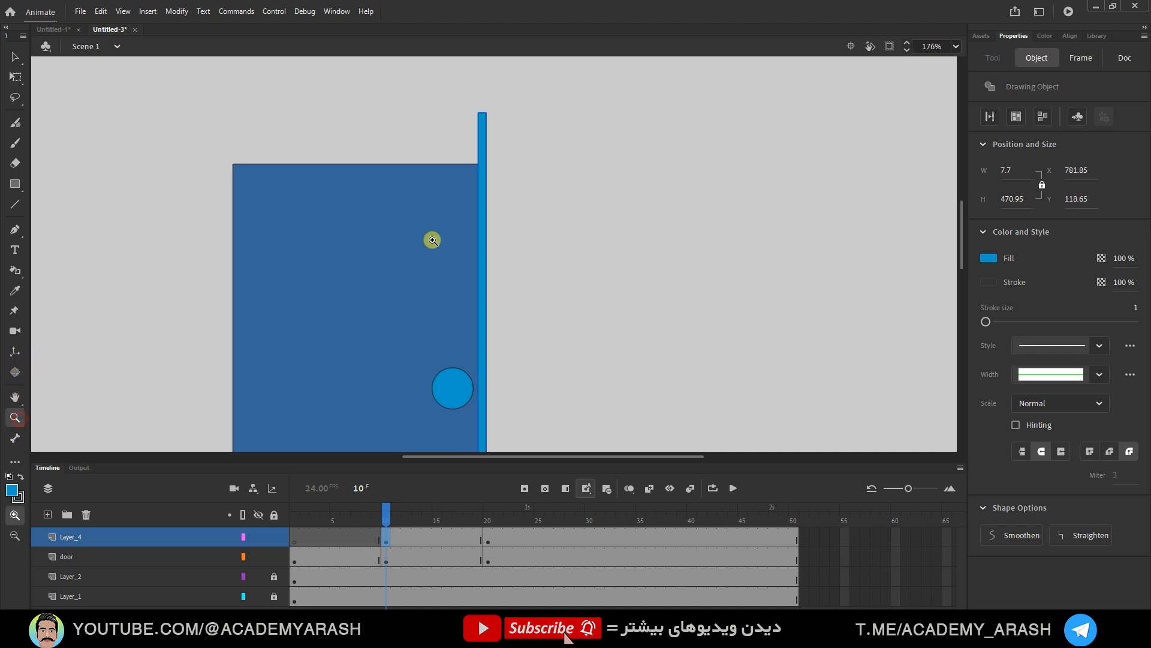
drag(577, 89, 379, 360)
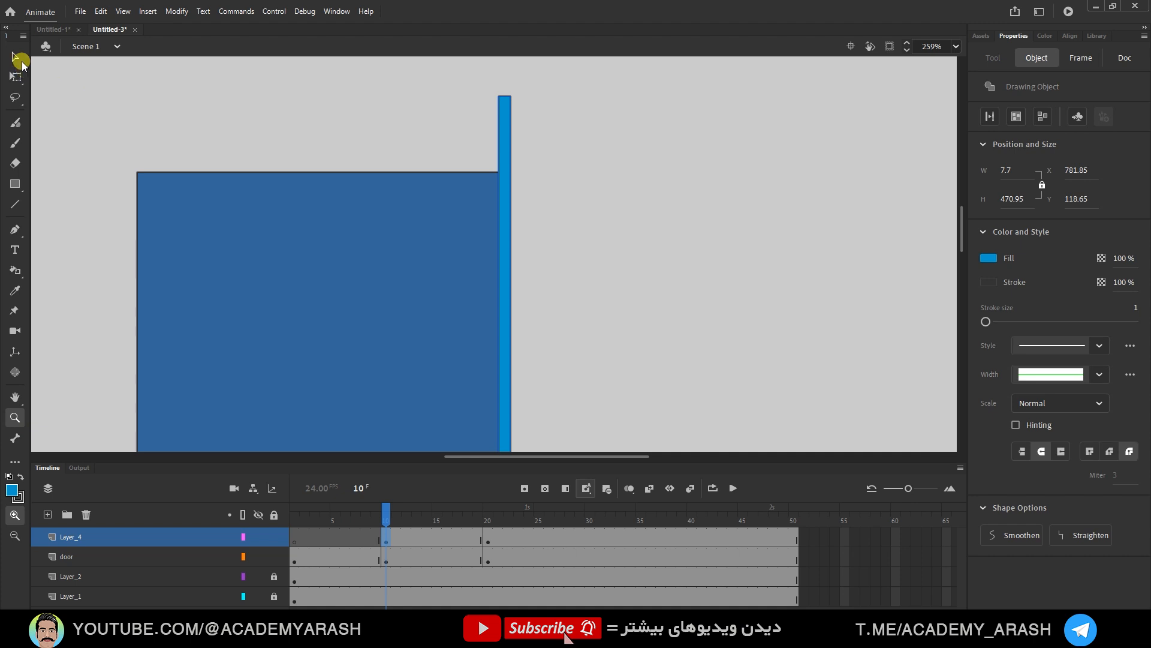
click(15, 57)
click(15, 76)
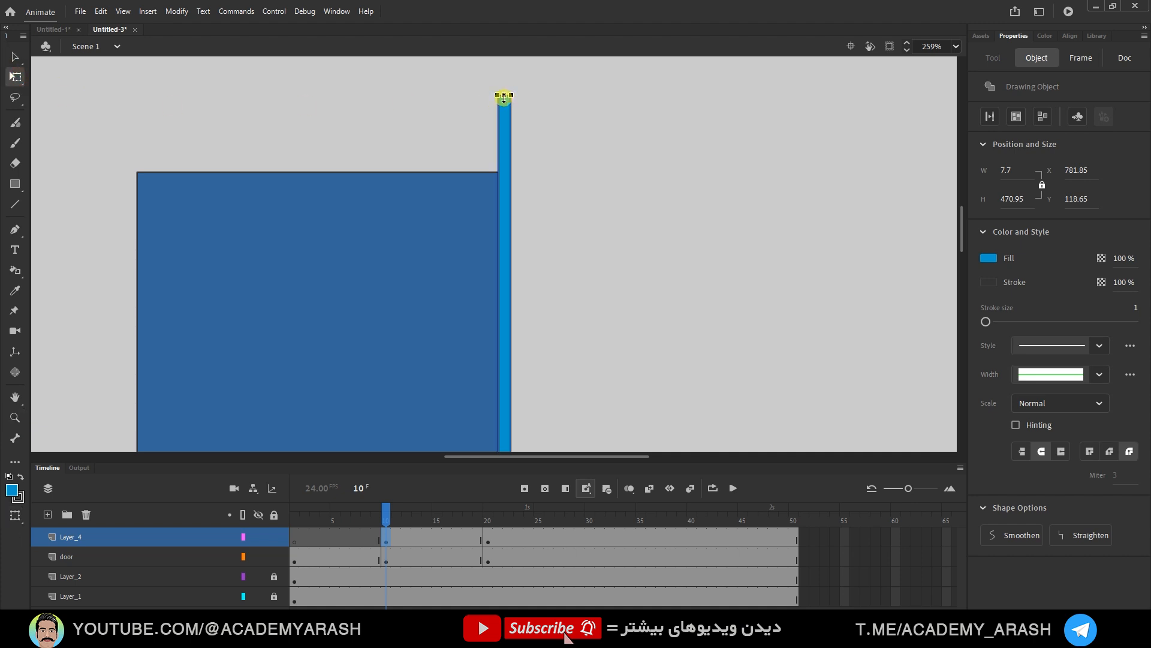
drag(503, 97, 503, 180)
scroll(581, 353, down, 3)
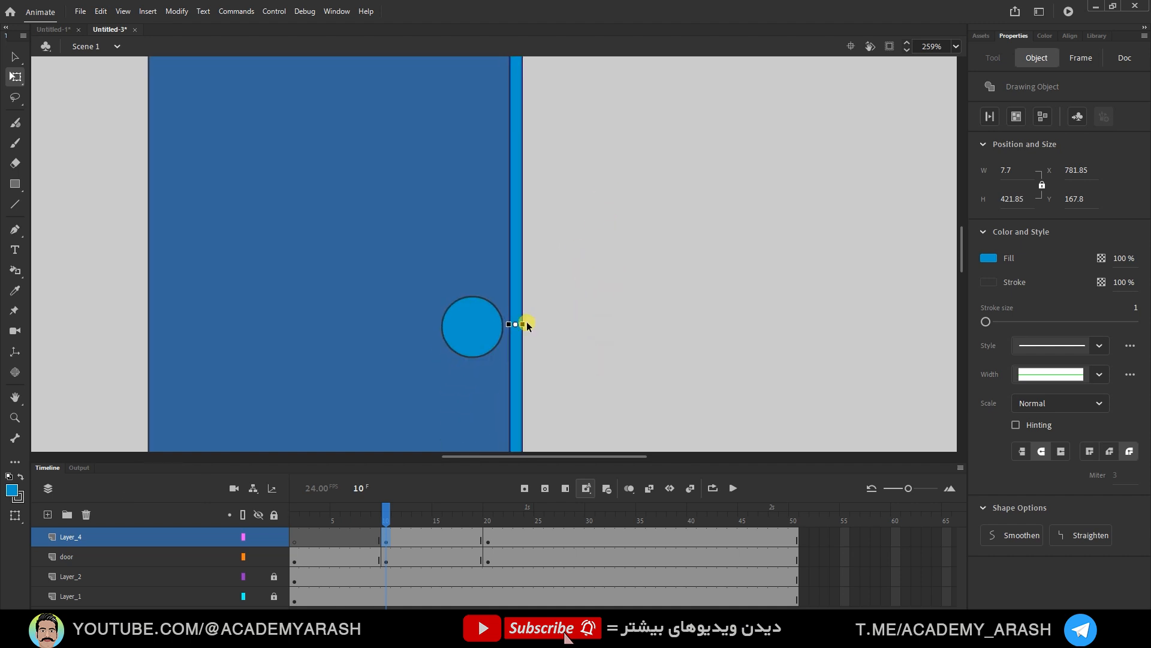
Squash the strip against the closed door's right edge to a width of about 0.45
click(14, 418)
drag(566, 271, 412, 390)
key(q)
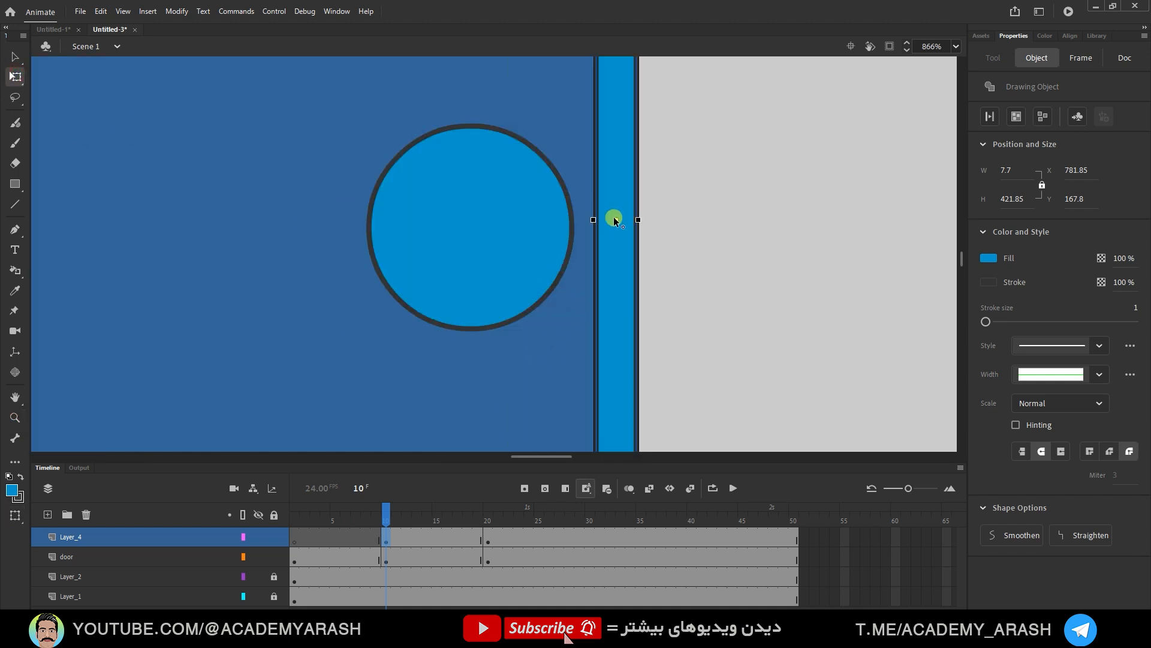
drag(598, 220, 634, 224)
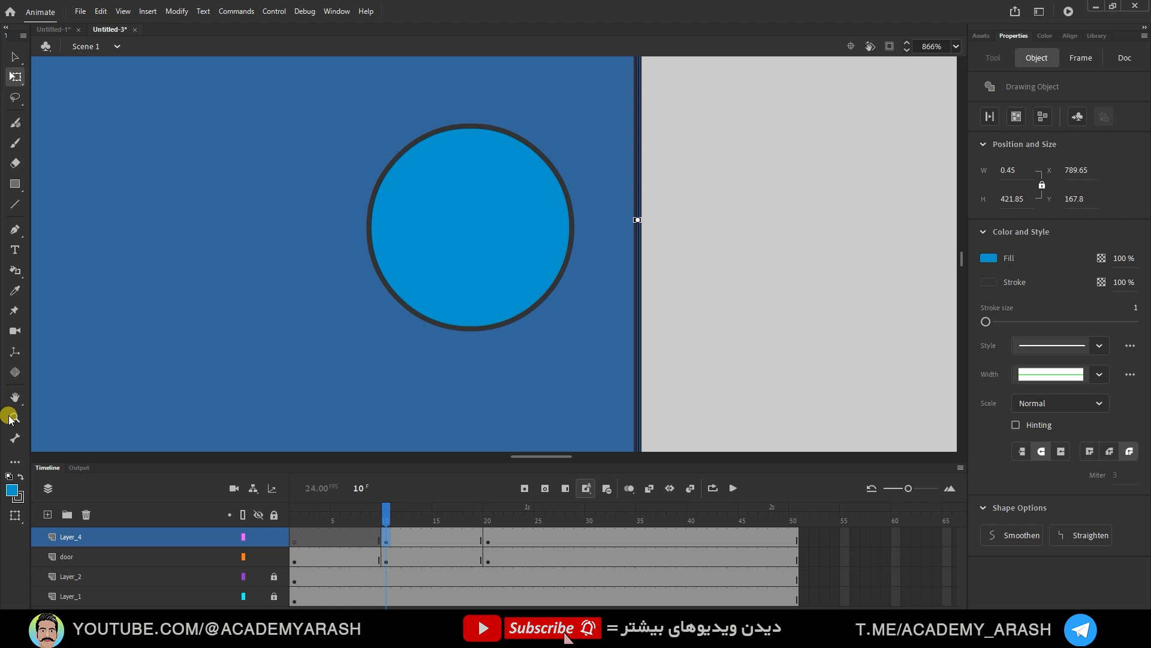
Create shape tweens between frames 10 and 20 on both Layer_4 and the door layer
click(958, 45)
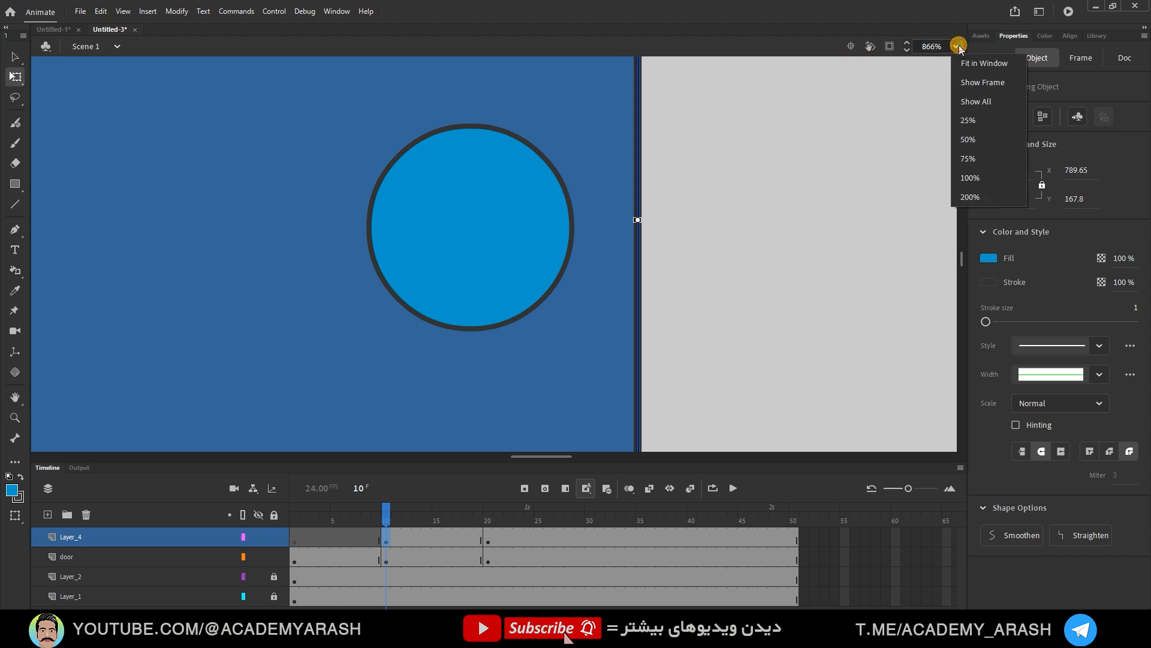
click(970, 159)
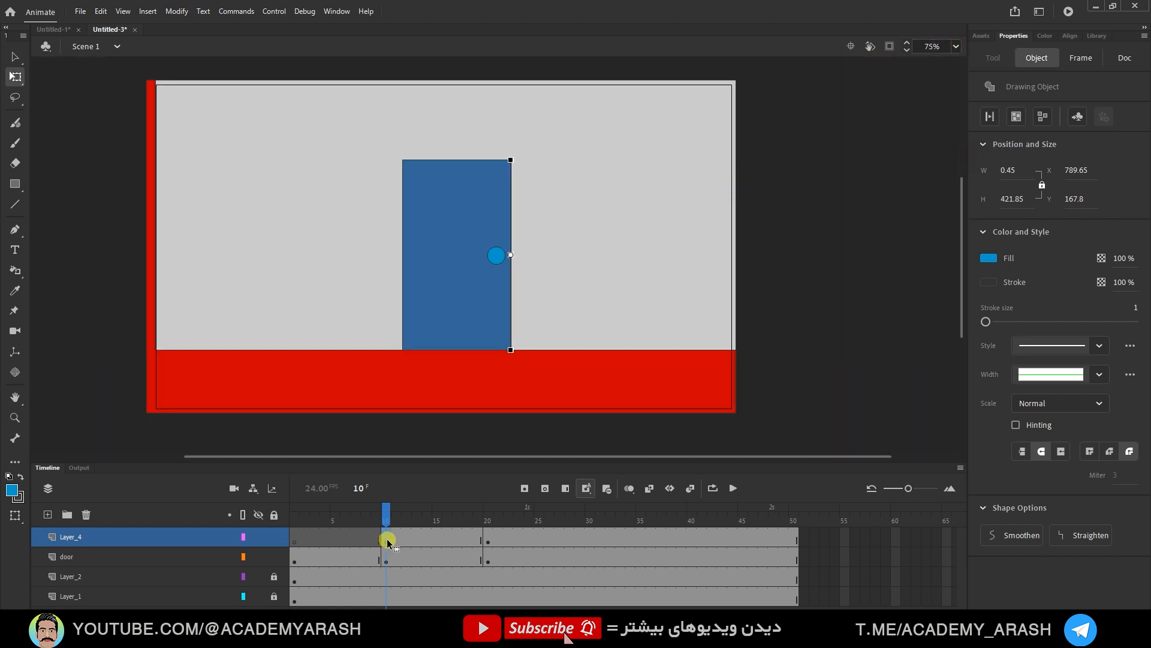
drag(390, 519, 412, 540)
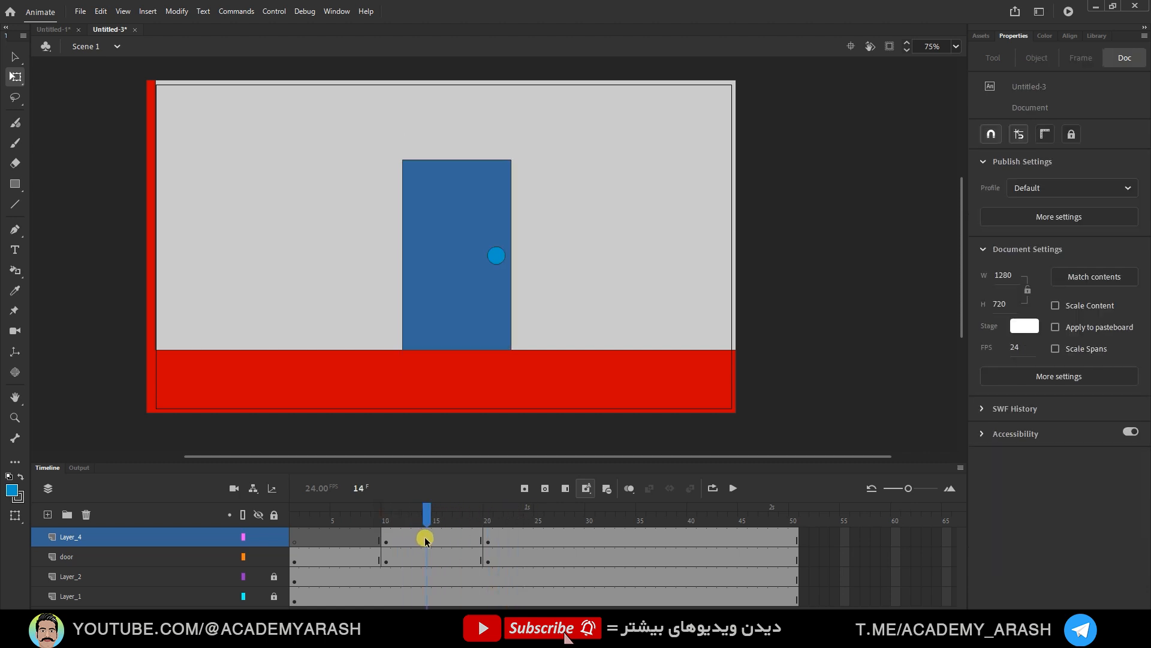
right_click(435, 538)
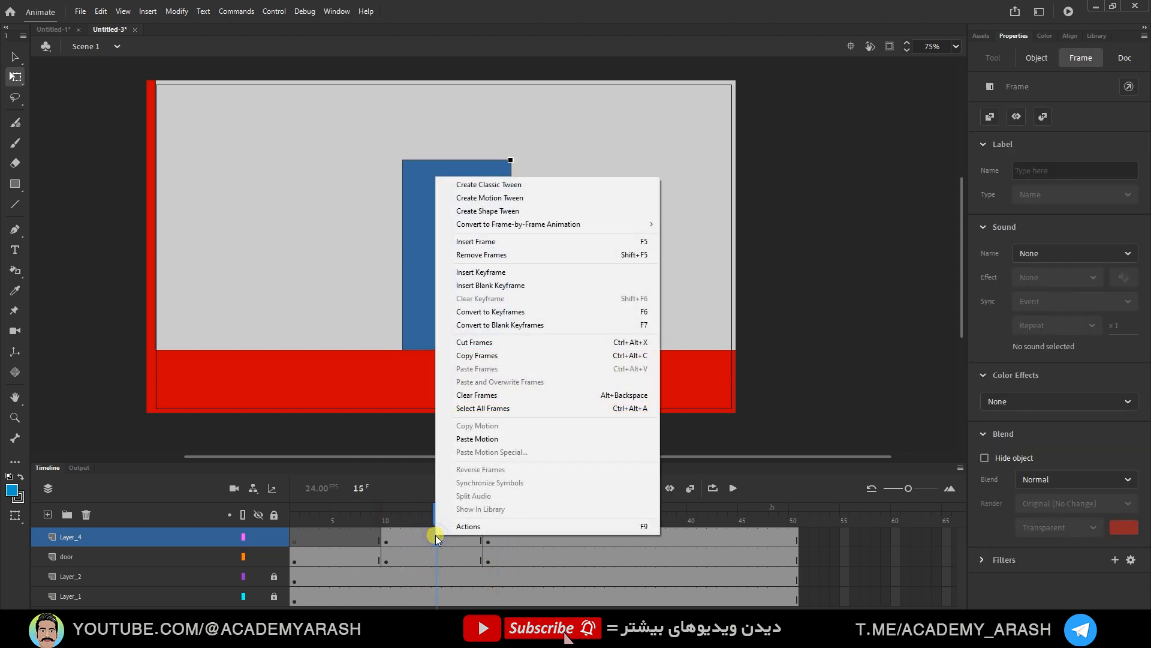
click(483, 212)
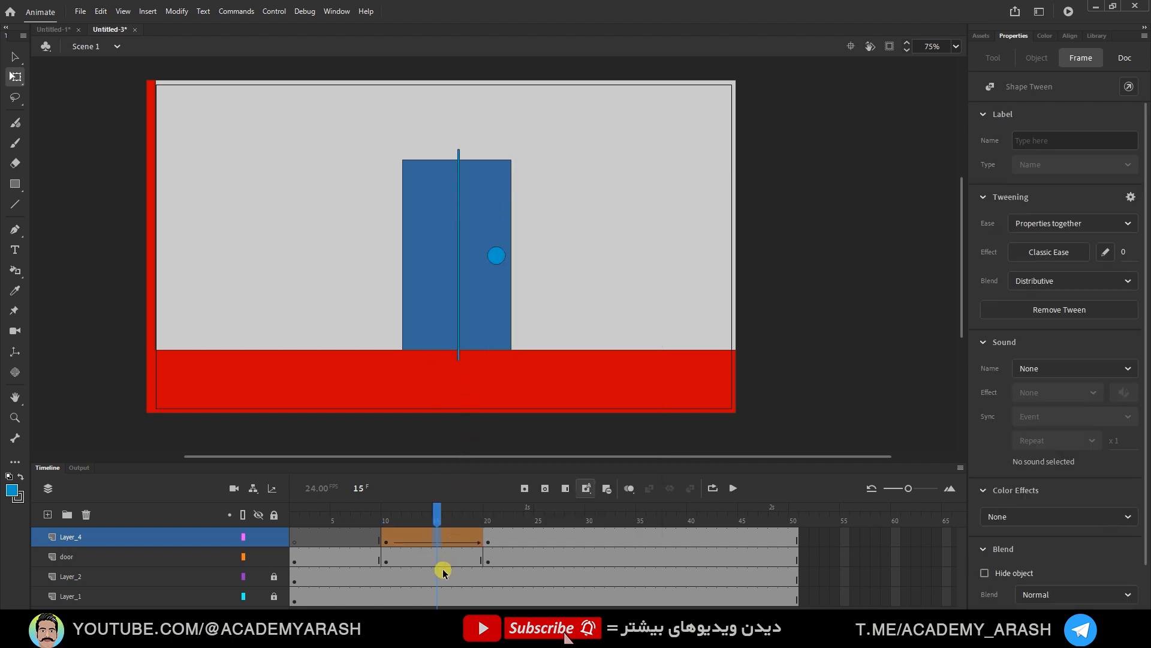
right_click(422, 556)
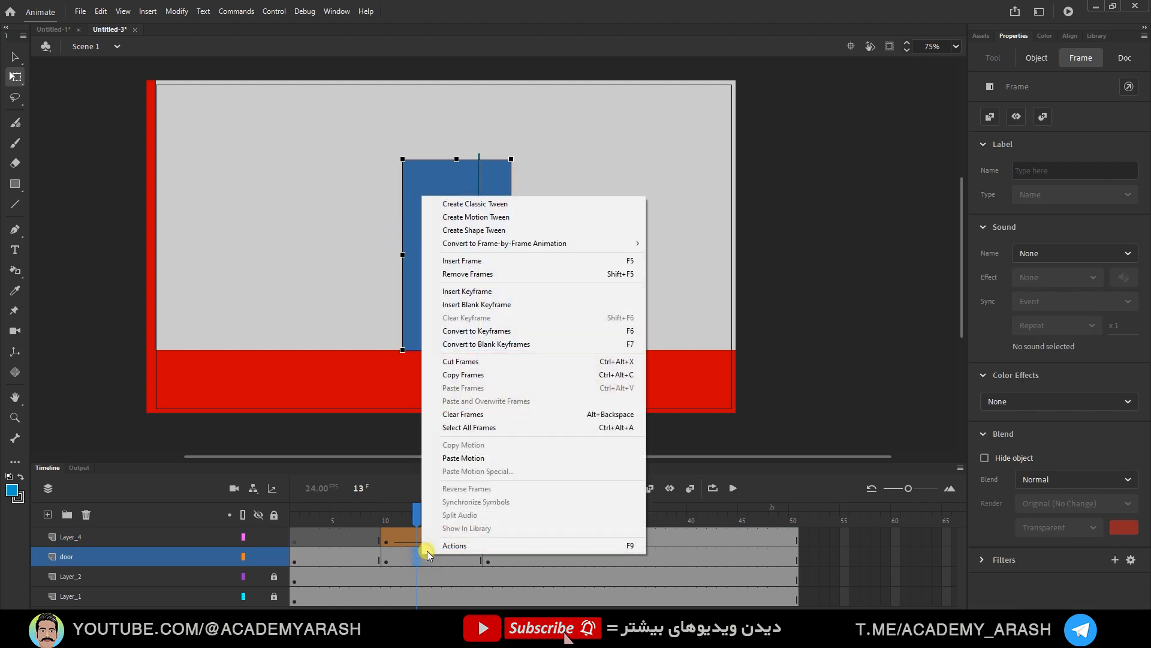
click(503, 229)
Play the timeline from frame 1 to check the door's opening movement
drag(418, 511, 247, 525)
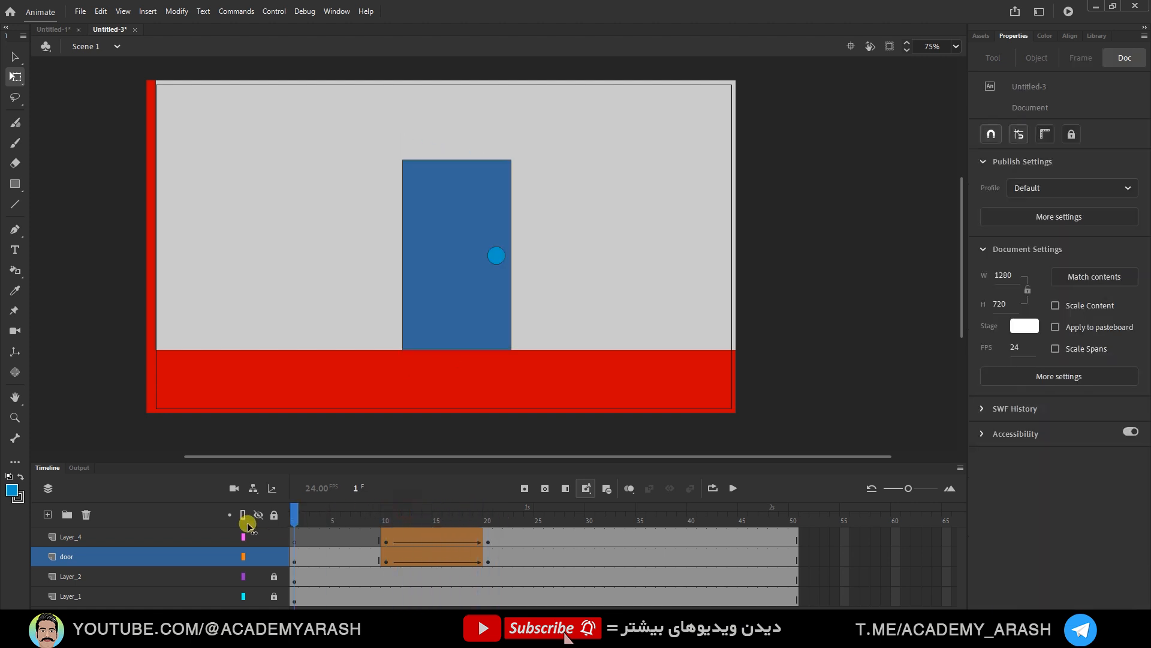
click(732, 488)
drag(598, 515, 542, 514)
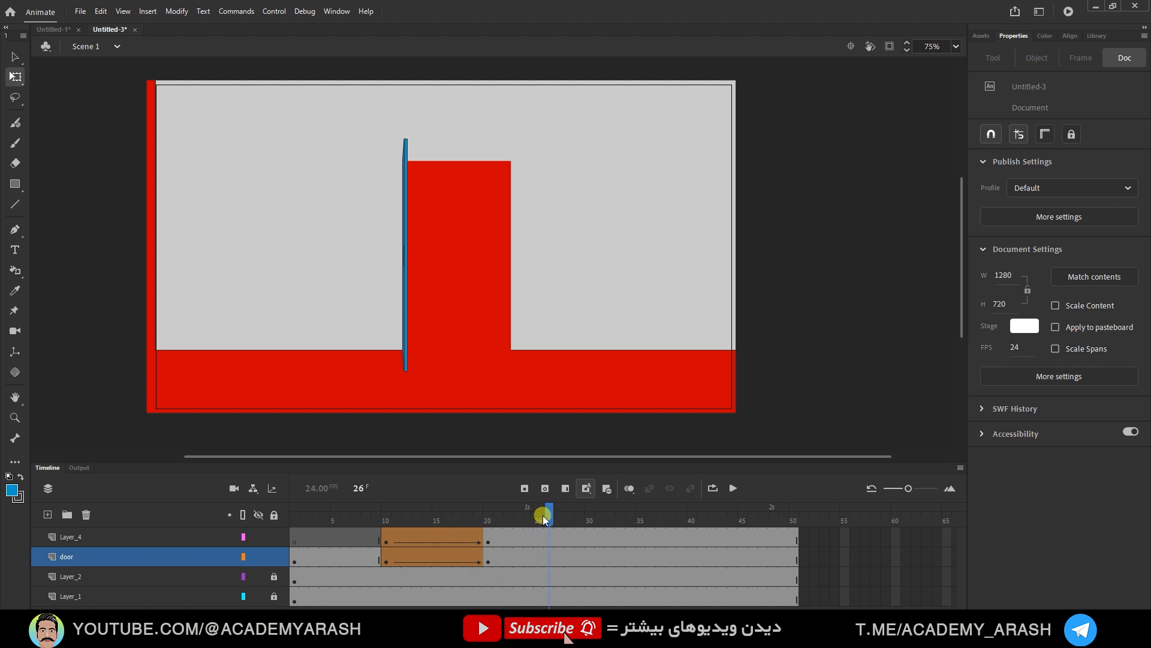
Copy frames 10 to 20 of Layer_4 and the door layer to frames 30 to 40, and reverse the copied frames
click(386, 539)
drag(386, 560, 486, 556)
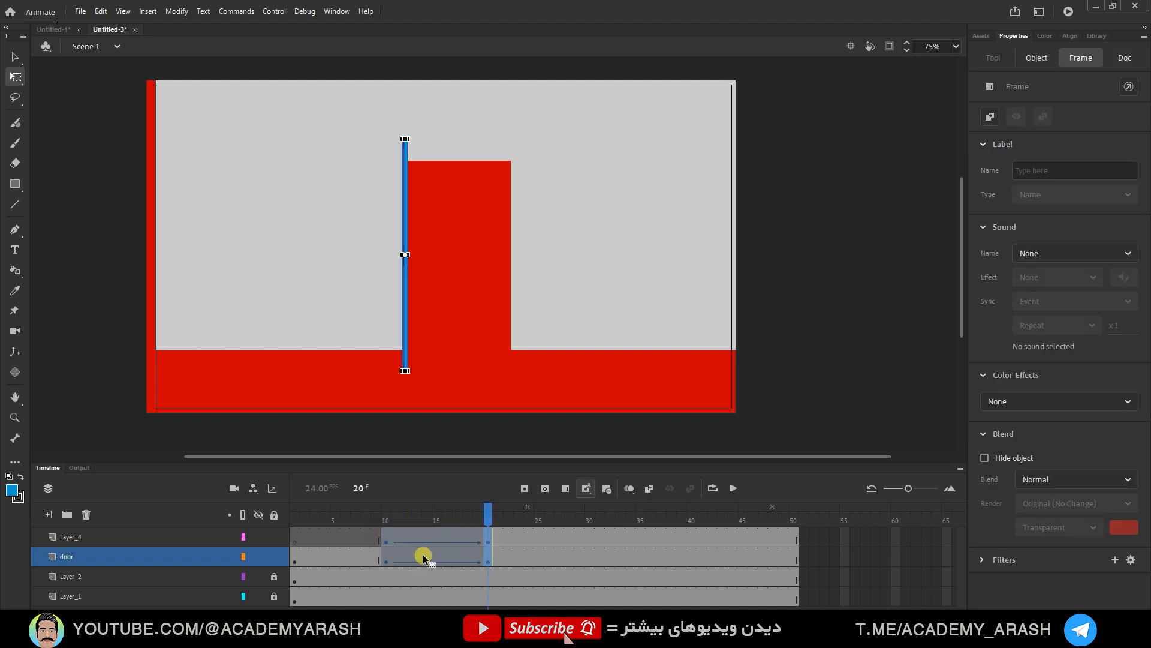
drag(415, 553, 491, 552)
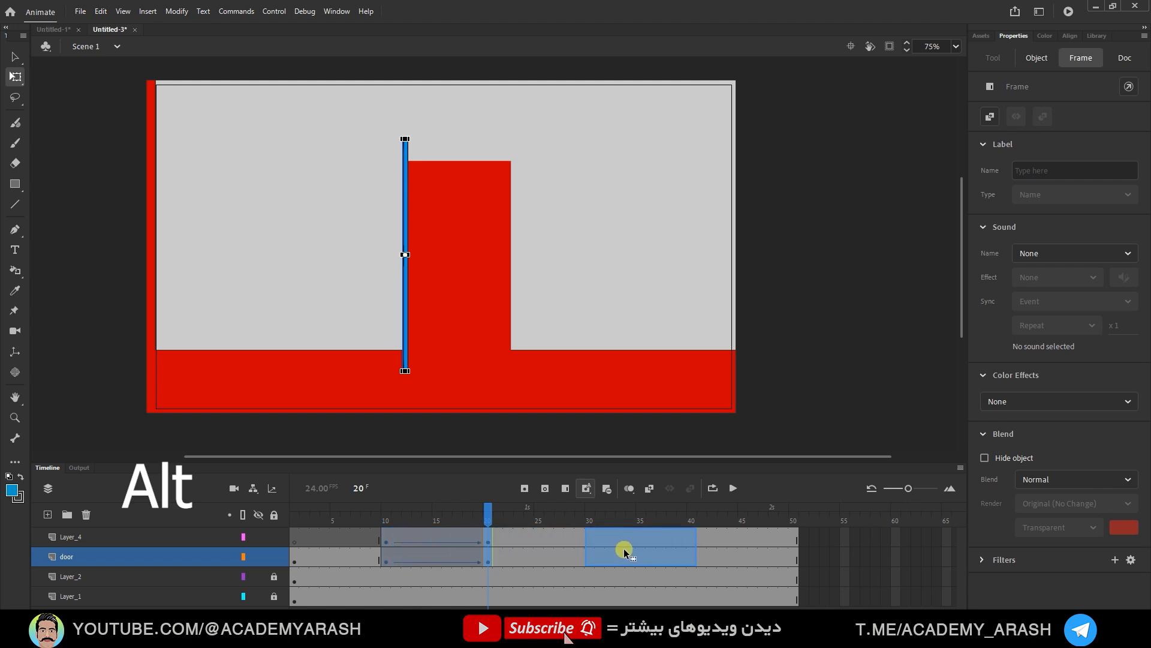
drag(624, 548, 691, 556)
right_click(645, 540)
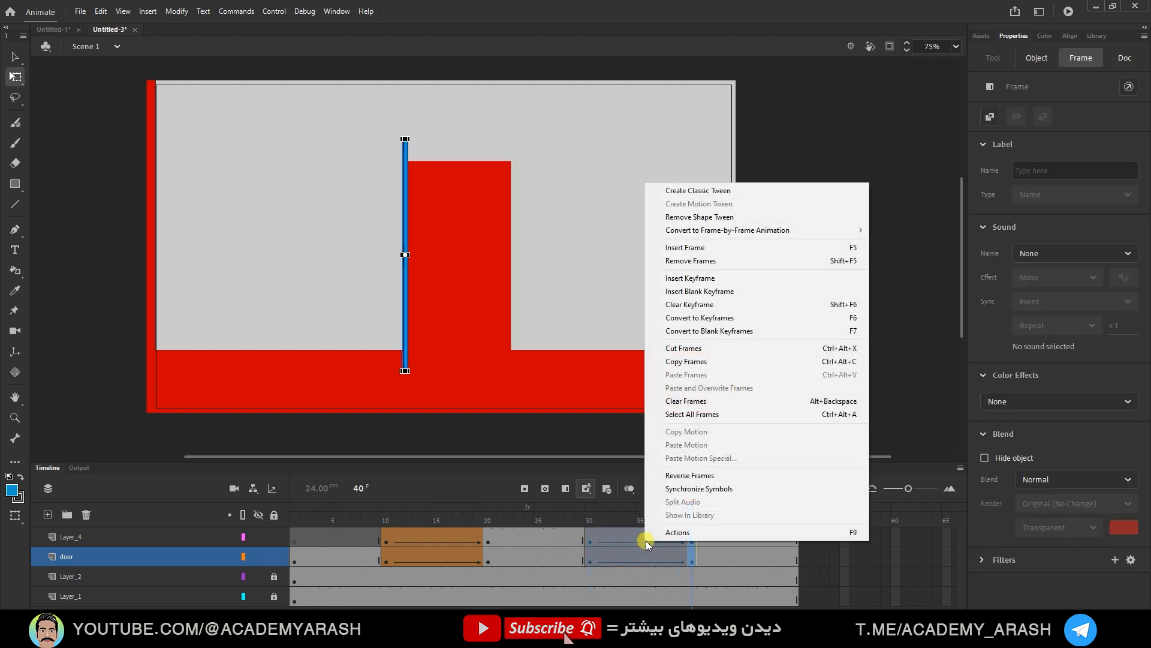
click(688, 475)
Play the timeline from frame 1 to check the door opening and closing, and test the movie
drag(345, 511, 271, 517)
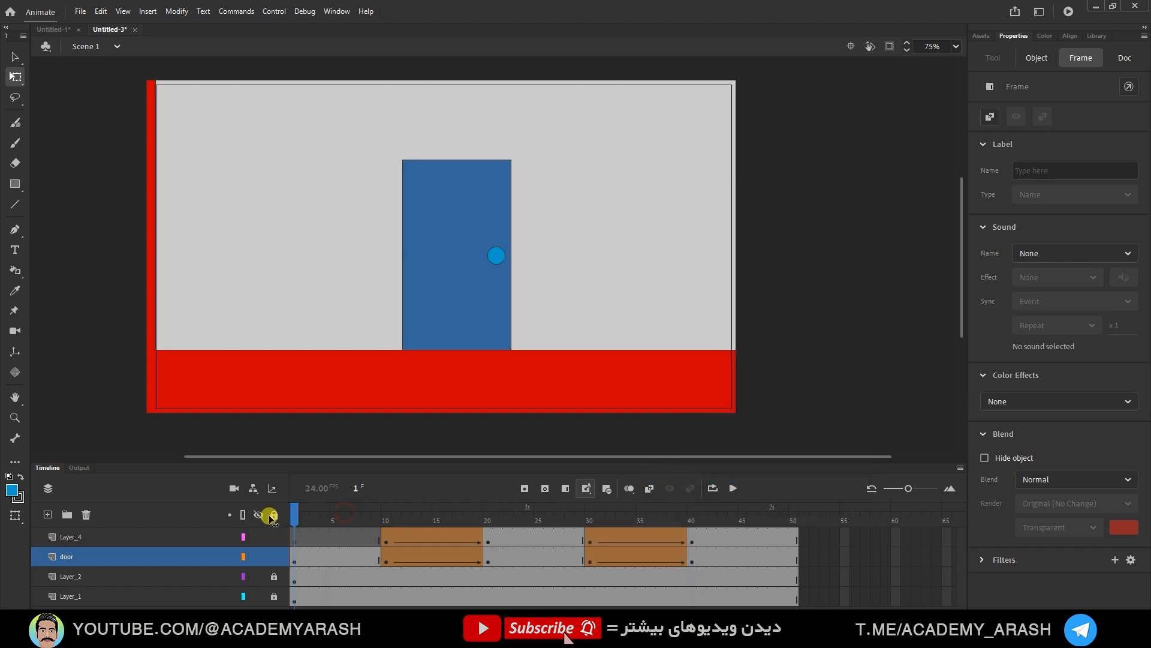
click(734, 487)
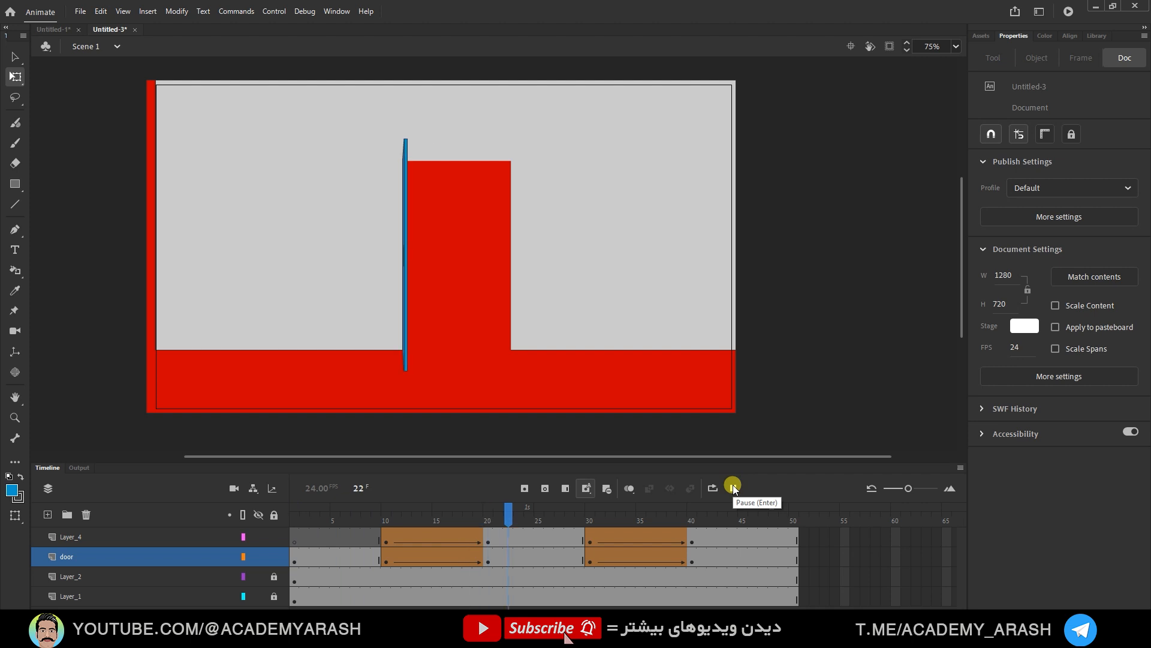
drag(652, 524, 236, 530)
click(733, 486)
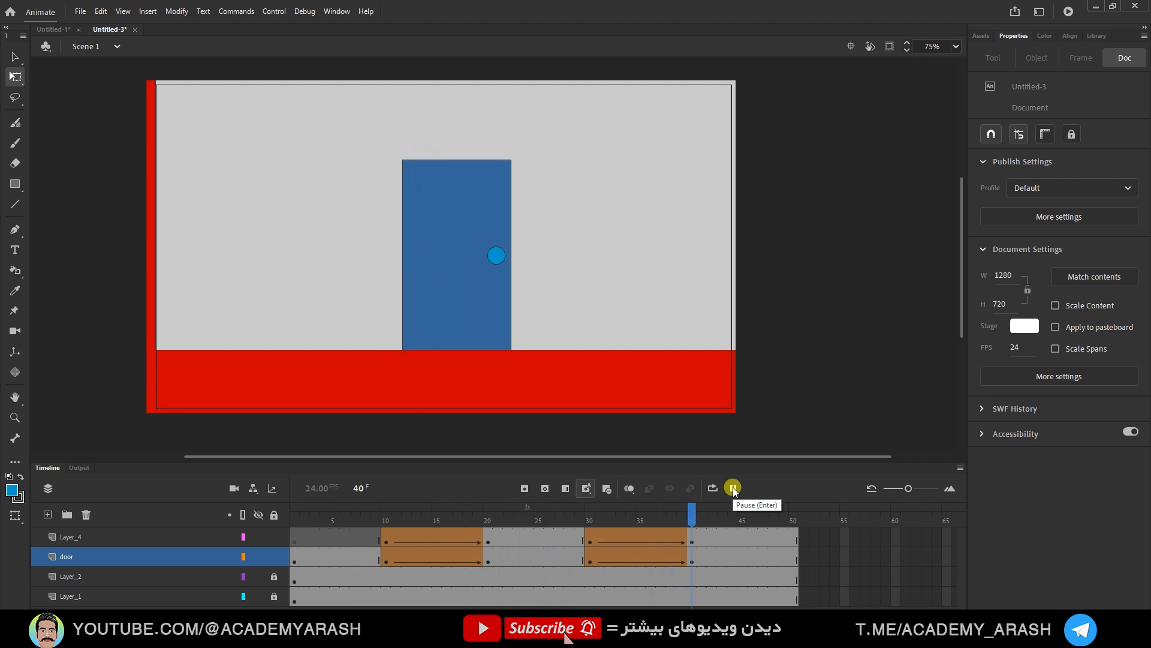
mouse_move(551, 517)
mouse_down()
mouse_move(702, 502)
mouse_move(560, 512)
mouse_up()
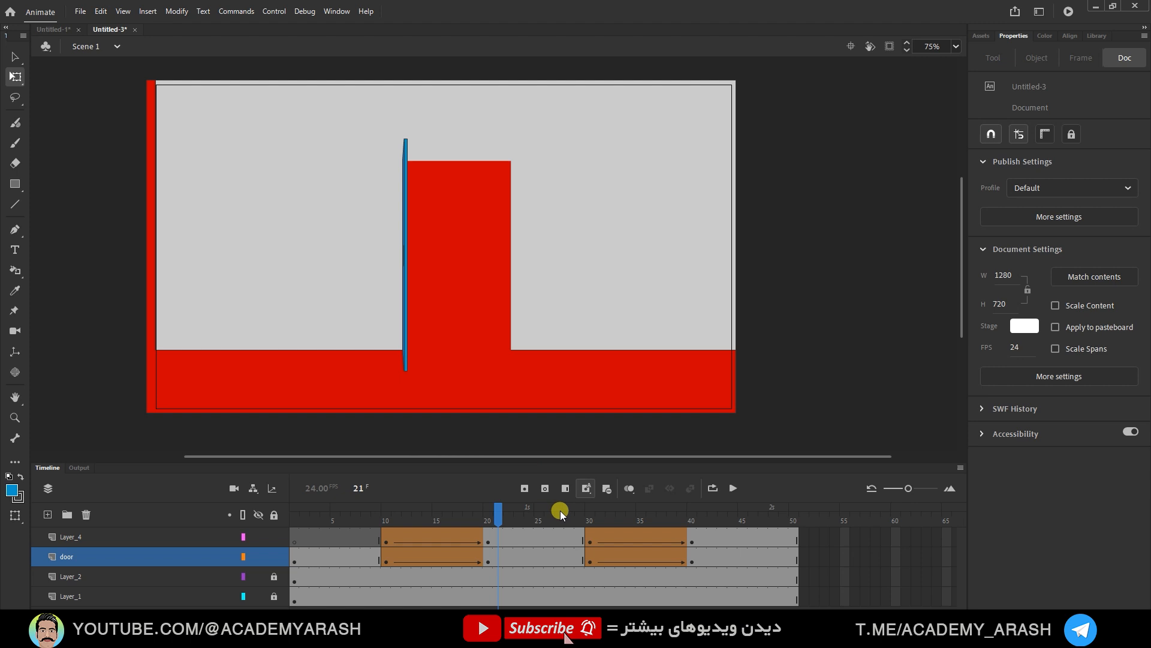
key(ctrl+Return)
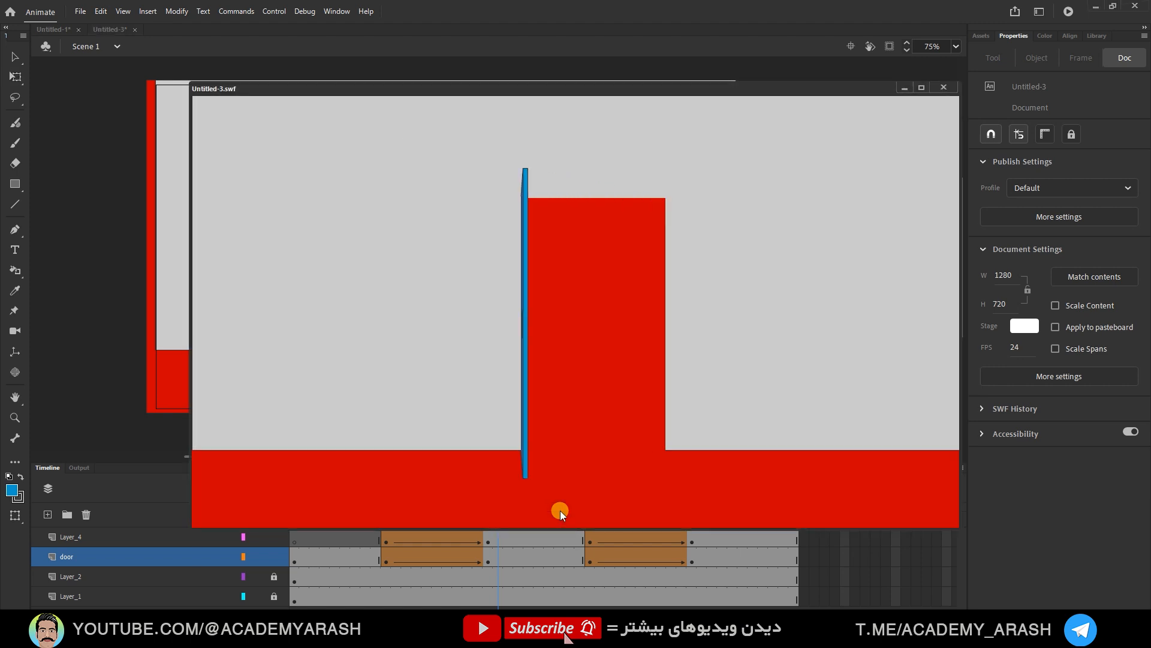